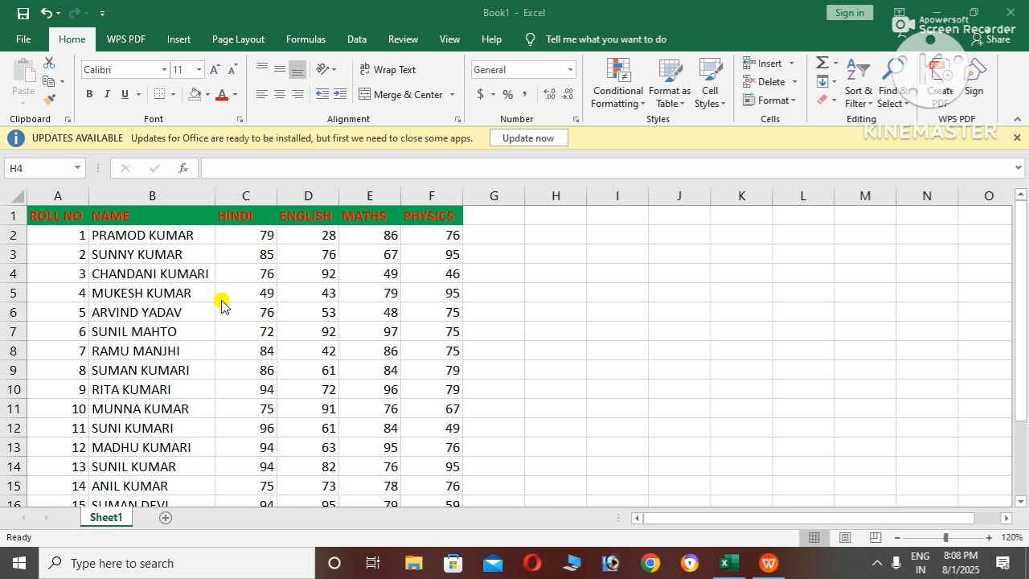
- Merge and center cells H1:I1 and enter the heading LOOKUP in the merged cell
click(534, 275)
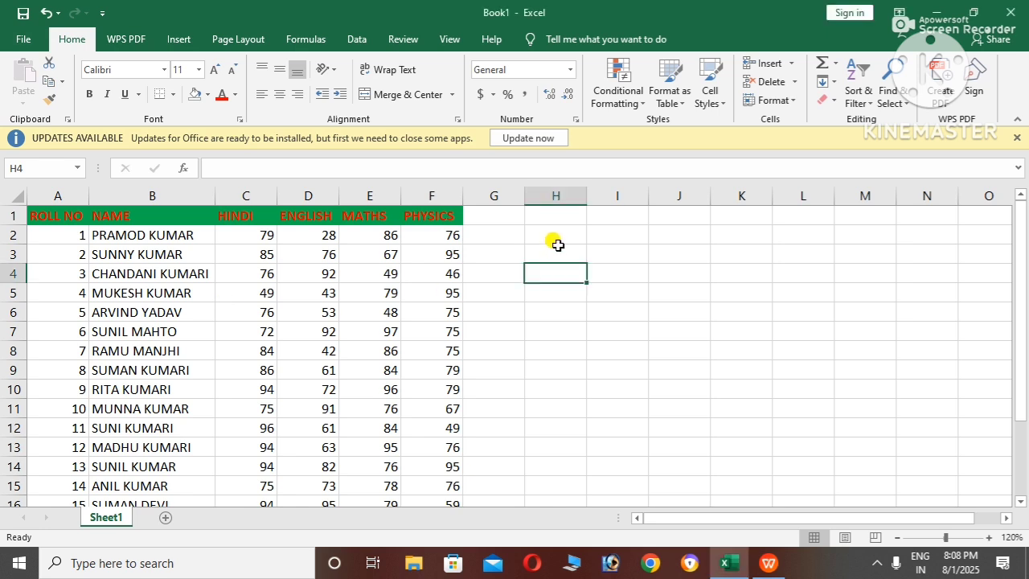
drag(556, 211, 598, 216)
click(615, 253)
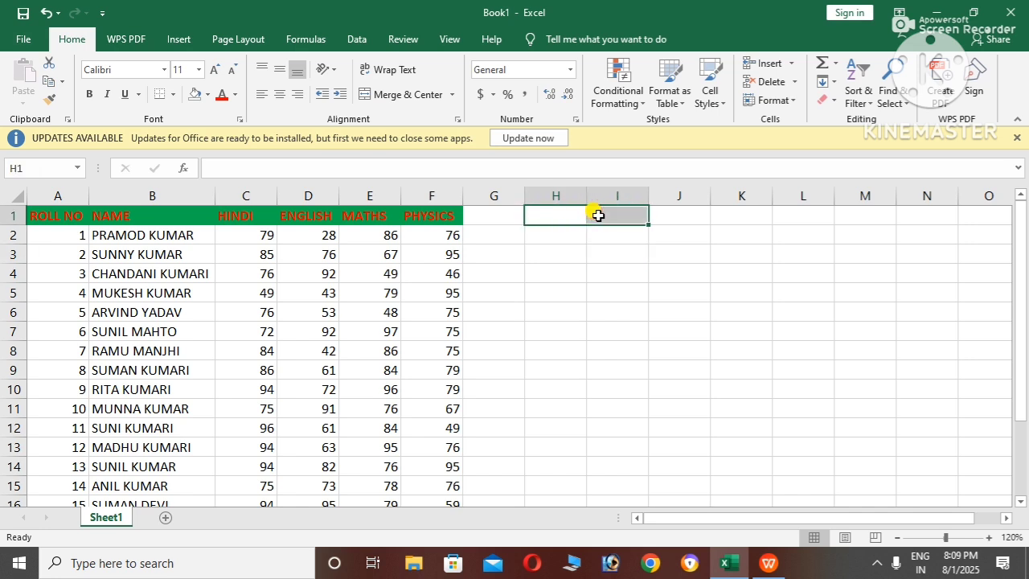
click(392, 95)
click(552, 218)
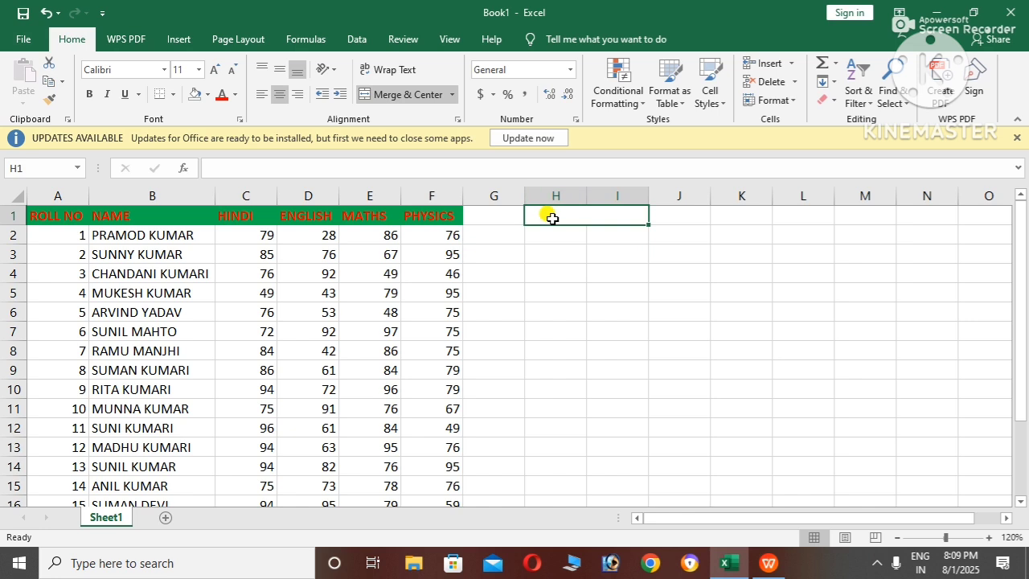
text(LOO)
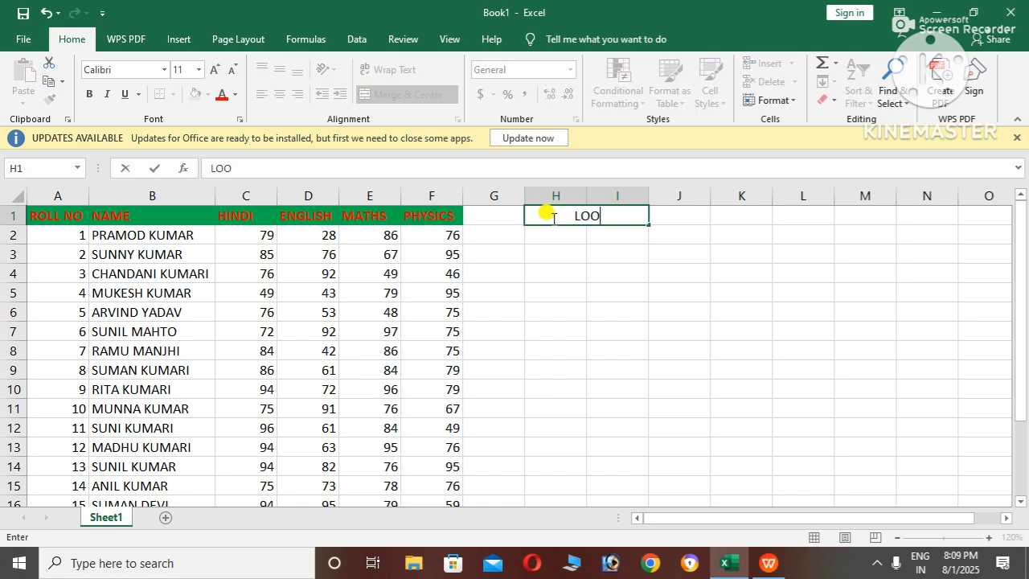
text(KUP)
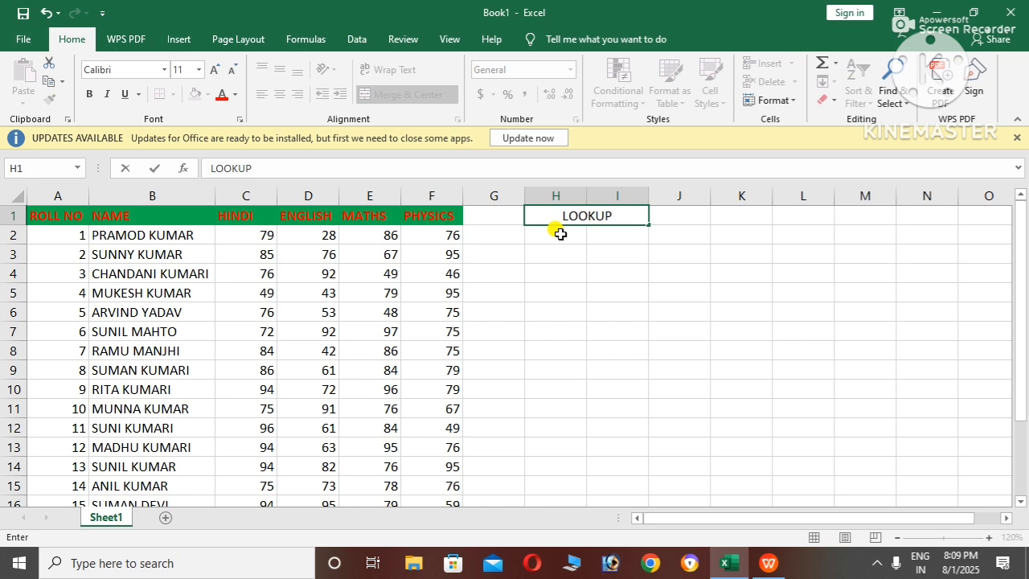
click(560, 233)
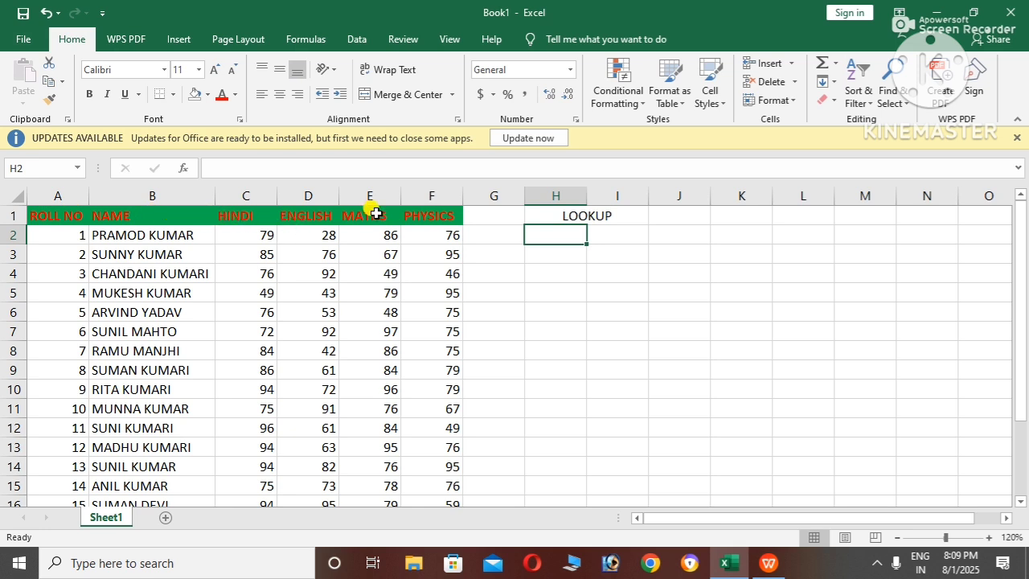
- Copy the header row A1:F1 and paste it transposed starting at cell H2, using Paste Special
drag(37, 211, 413, 234)
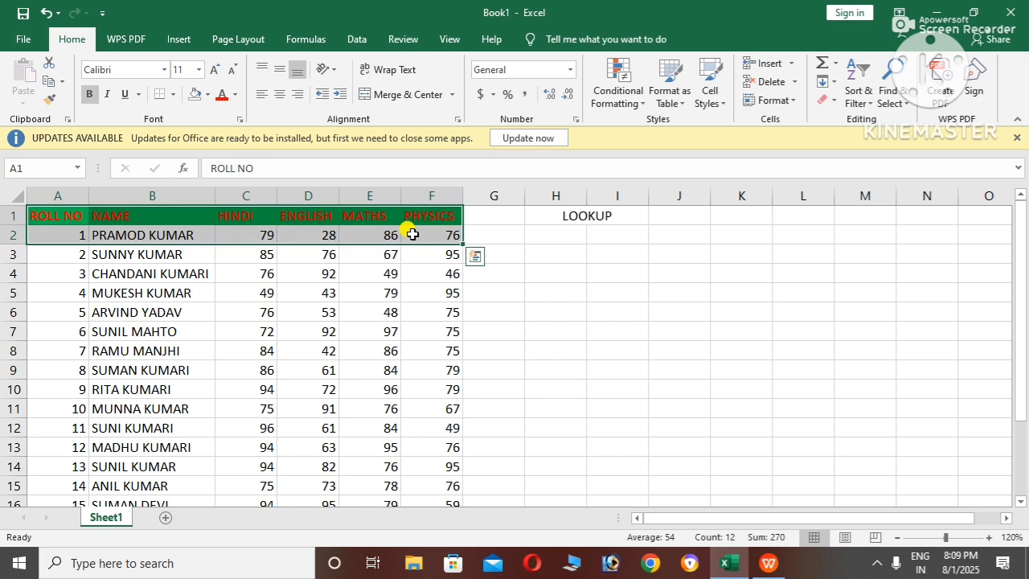
key(shift+Up)
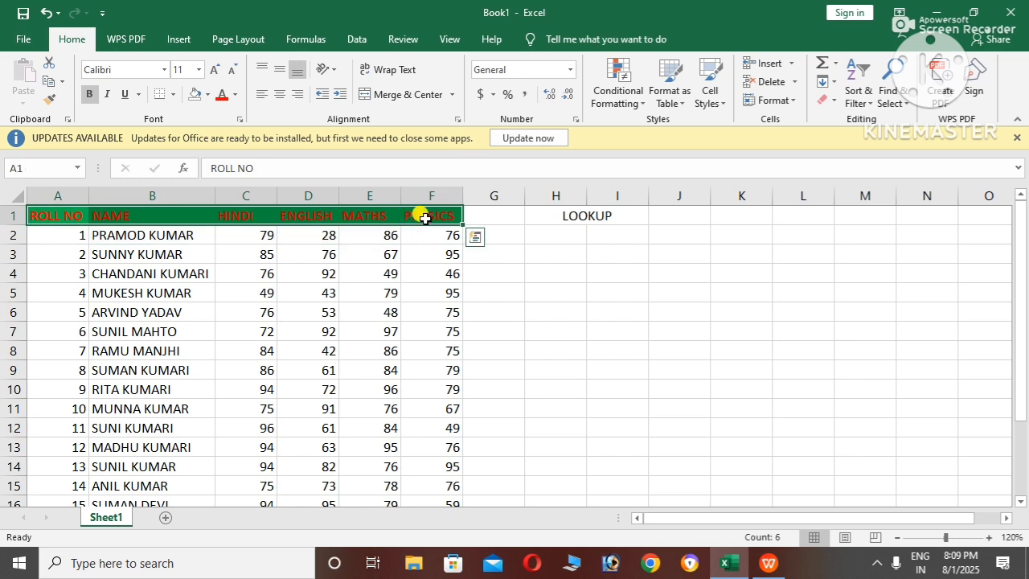
right_click(425, 215)
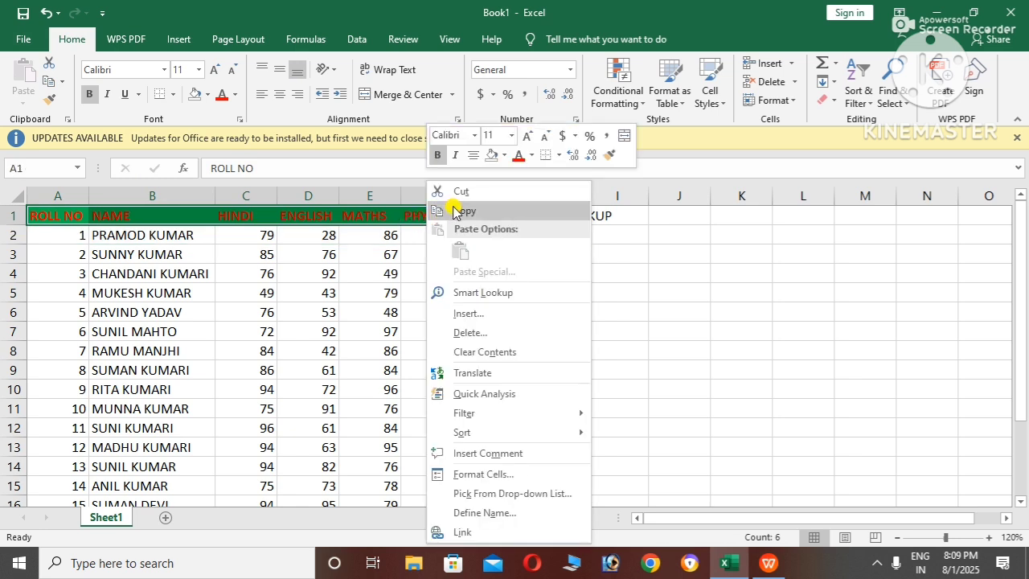
click(456, 211)
click(568, 230)
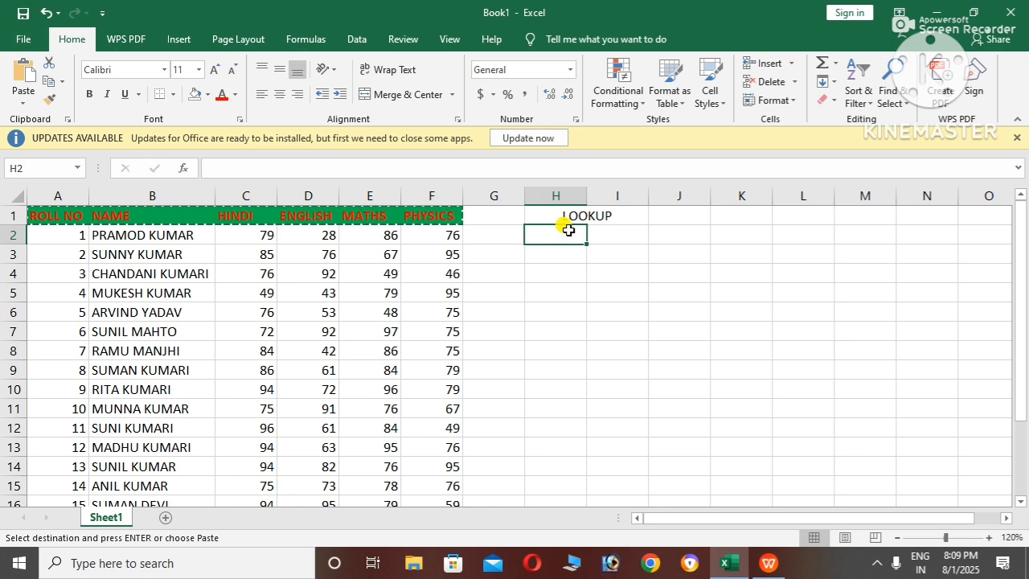
right_click(568, 232)
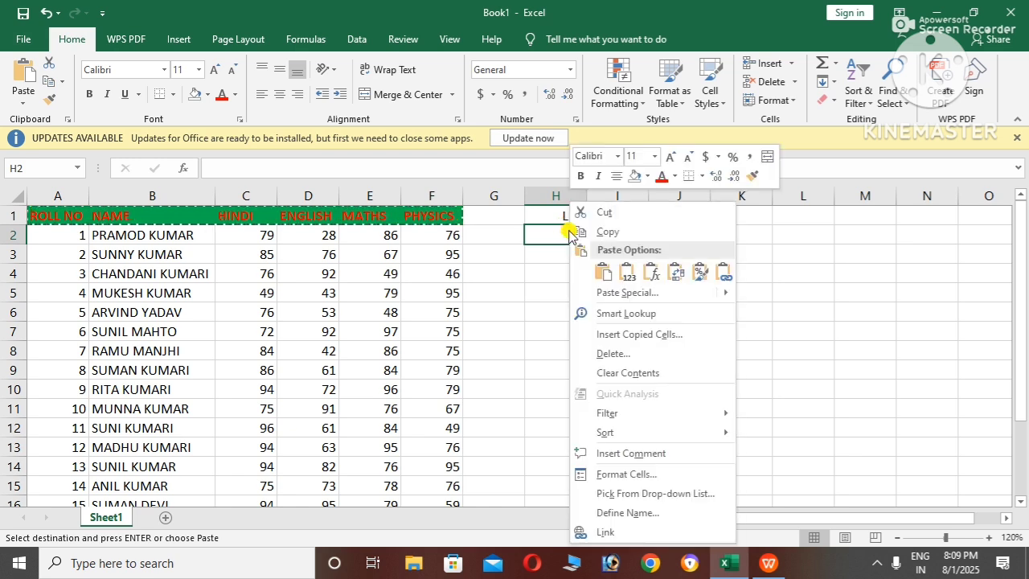
click(615, 294)
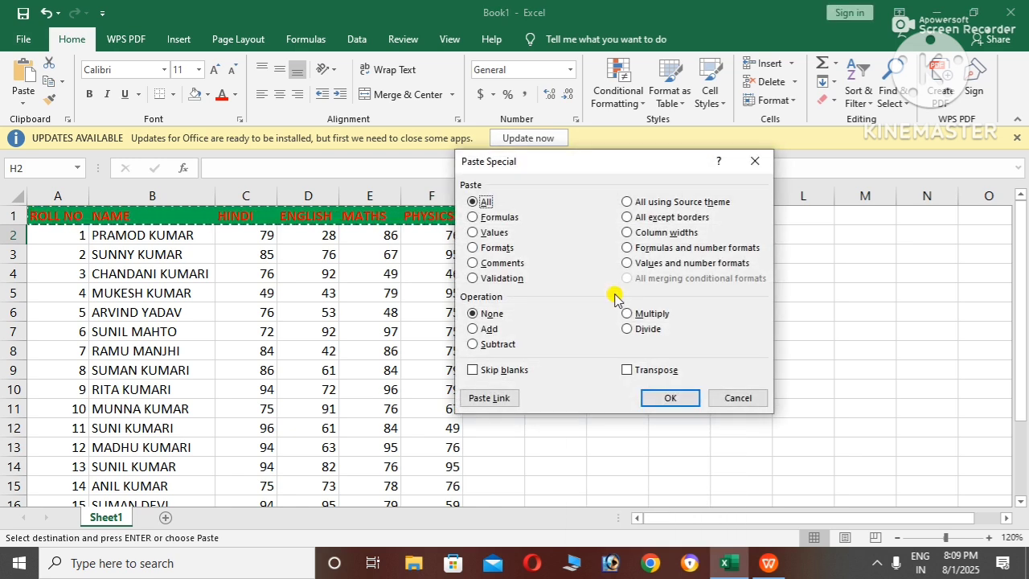
click(628, 370)
click(660, 398)
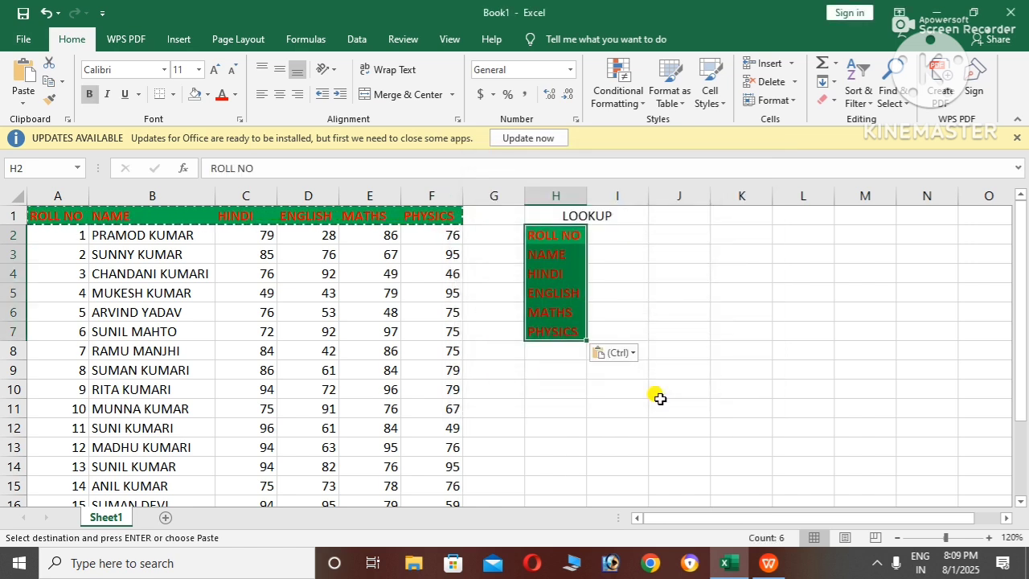
- Fill the merged LOOKUP heading cell with the same green as the table headers
click(547, 211)
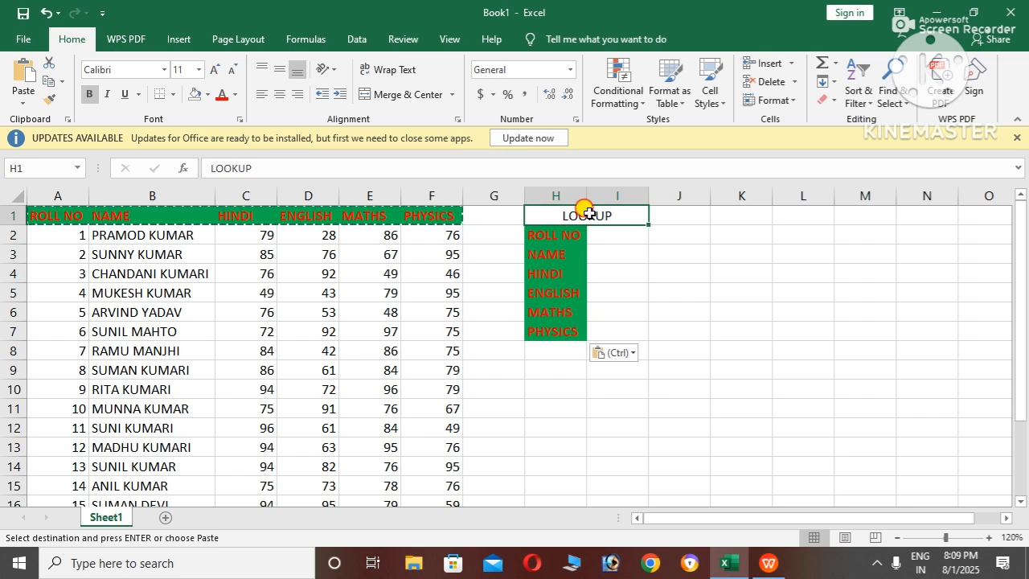
click(208, 95)
click(259, 217)
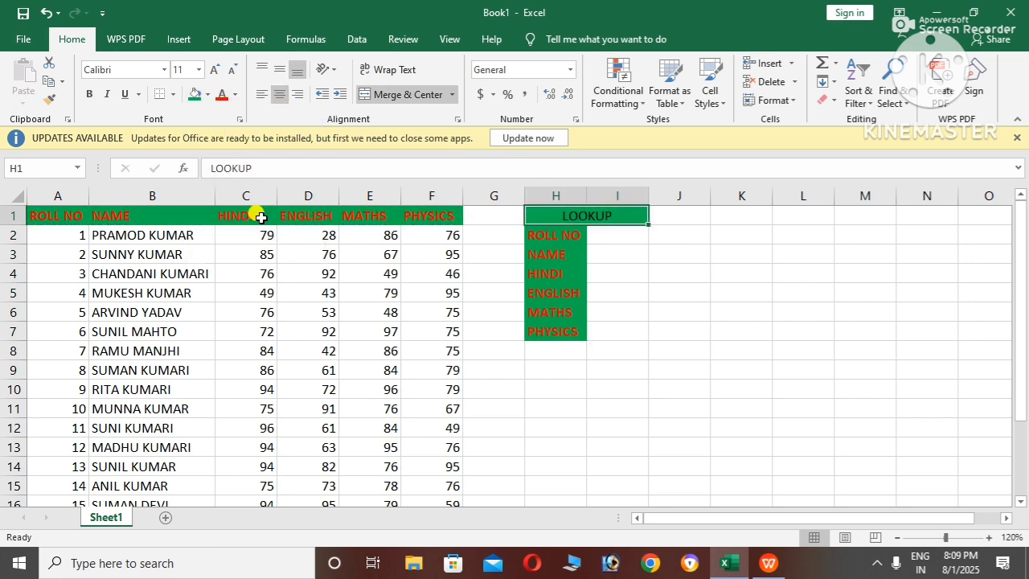
- Apply All Borders to the lookup block H1:I7
click(606, 233)
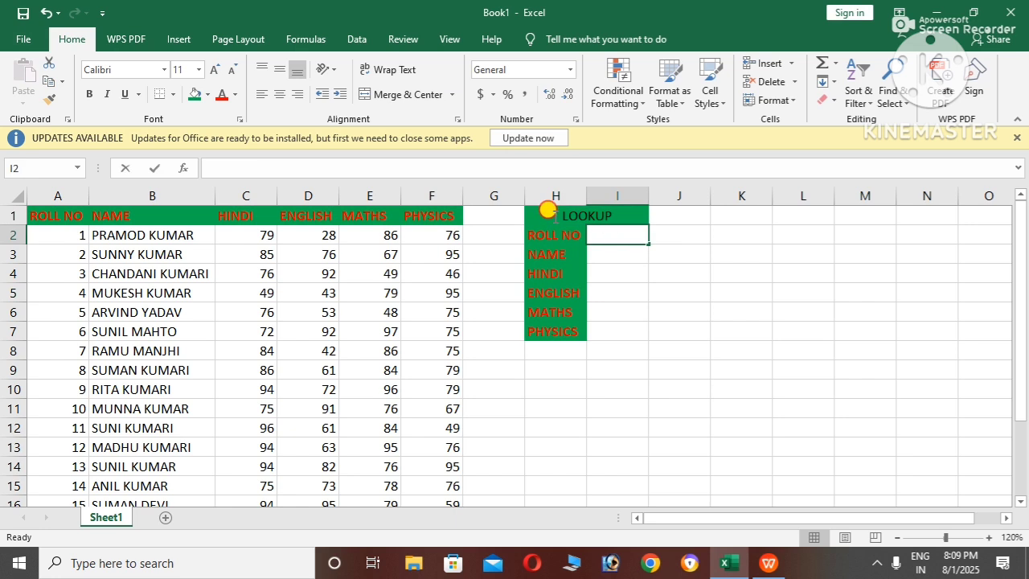
drag(547, 210, 621, 331)
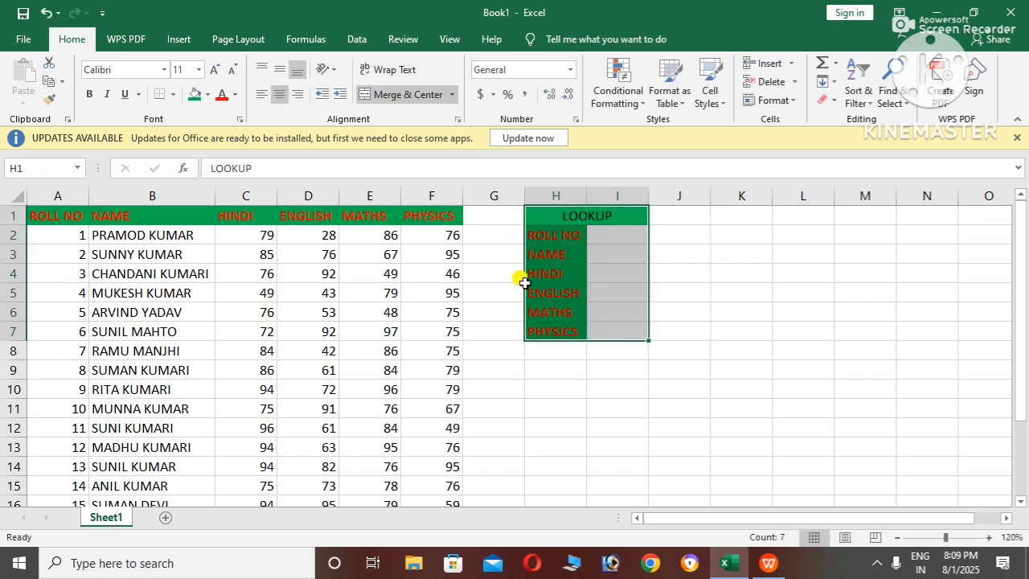
click(173, 94)
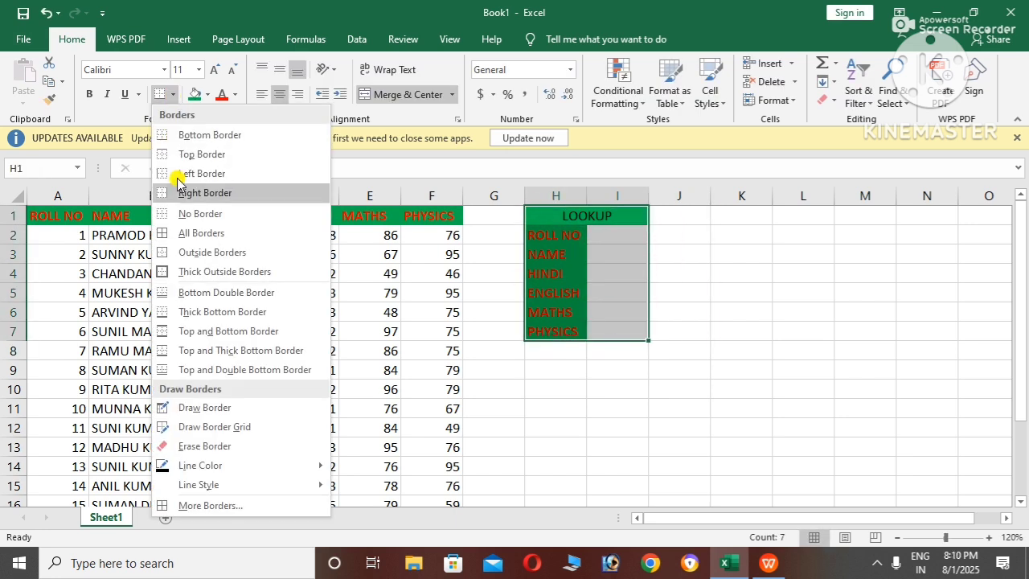
click(187, 233)
click(676, 298)
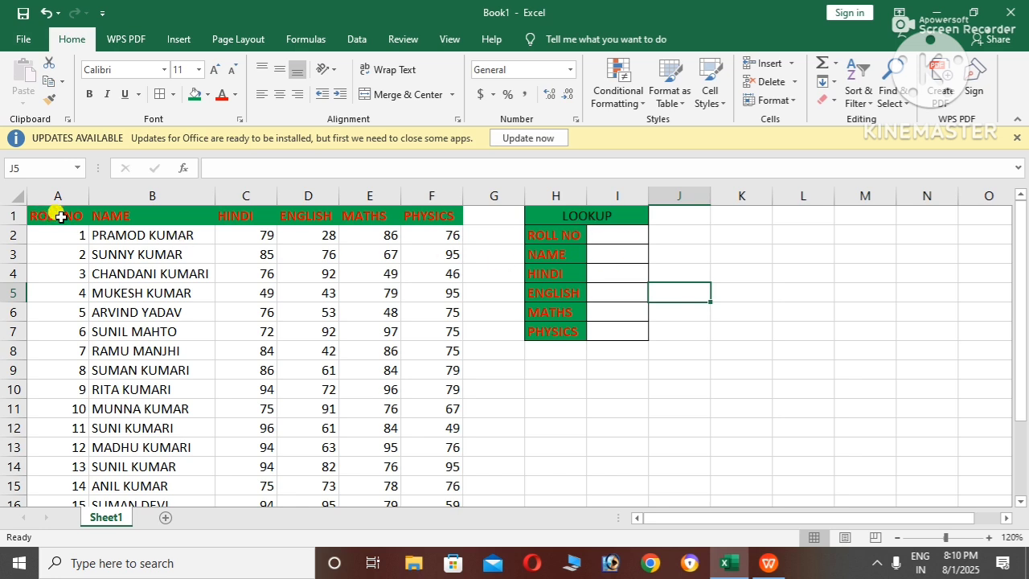
click(614, 237)
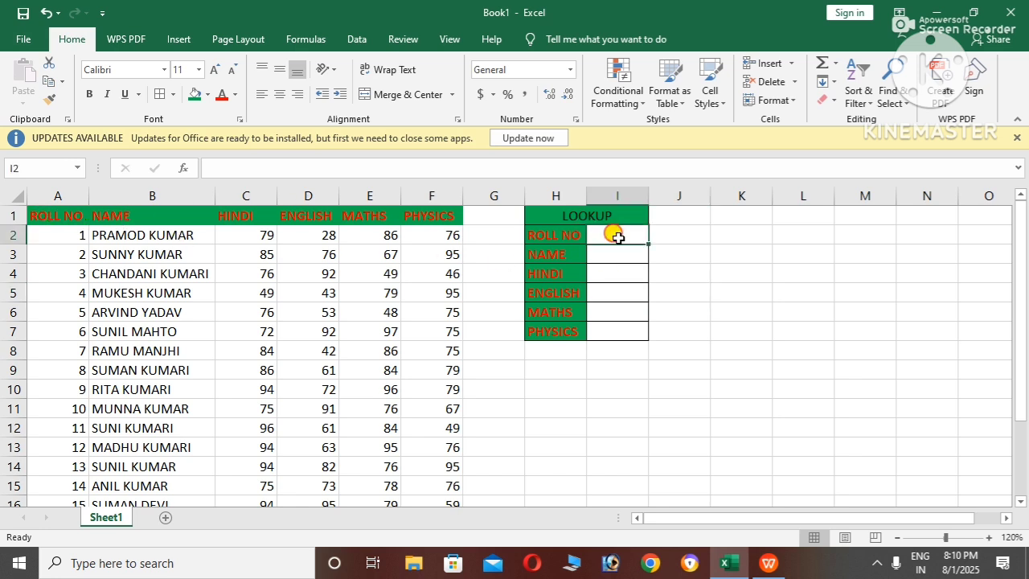
click(616, 250)
click(614, 276)
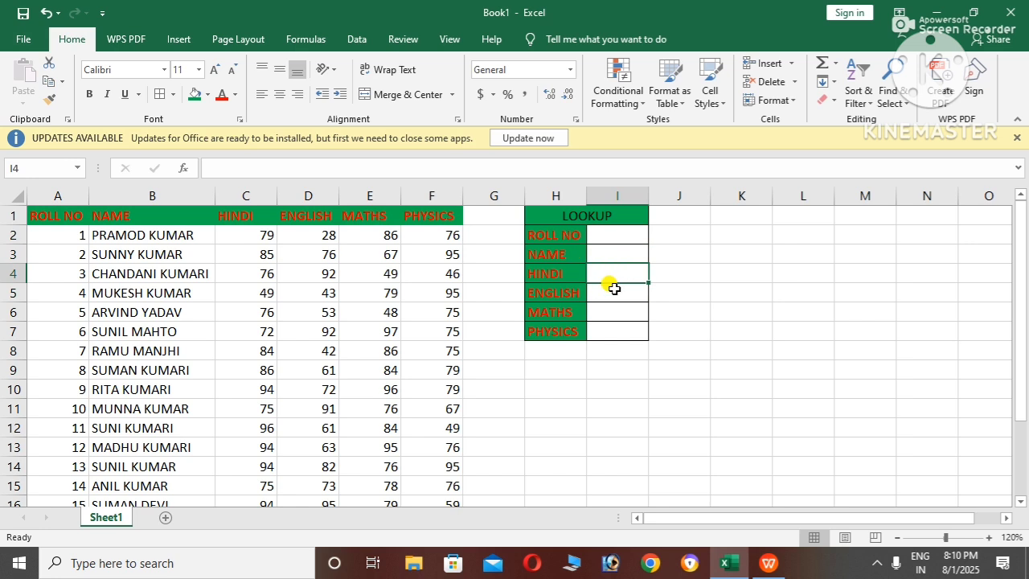
click(614, 292)
click(616, 313)
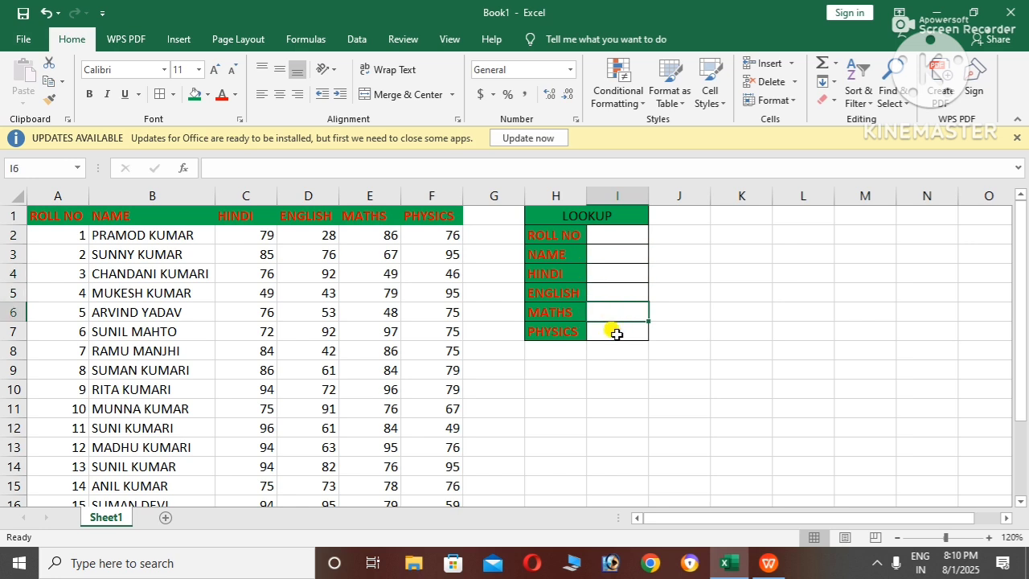
click(617, 333)
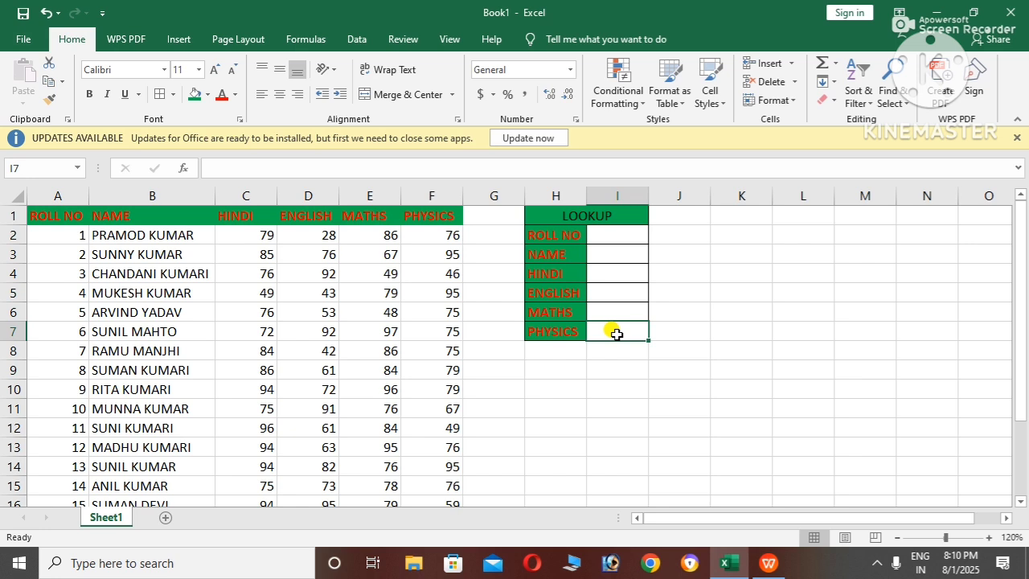
click(611, 235)
text(6)
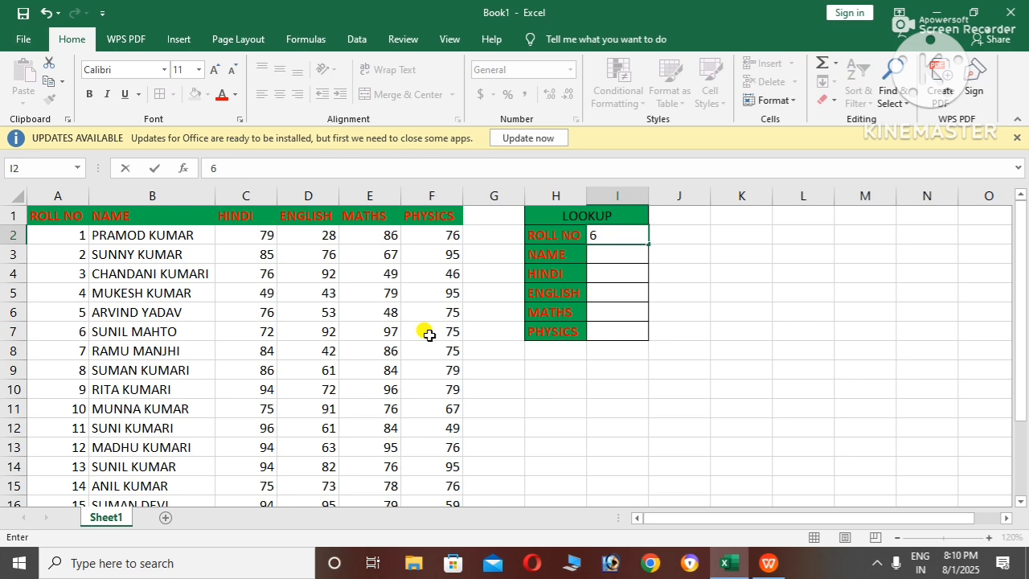
- Enter the formula =LOOKUP(I2,A2:B16) in cell I3 to fetch the name for the roll number
double_click(612, 254)
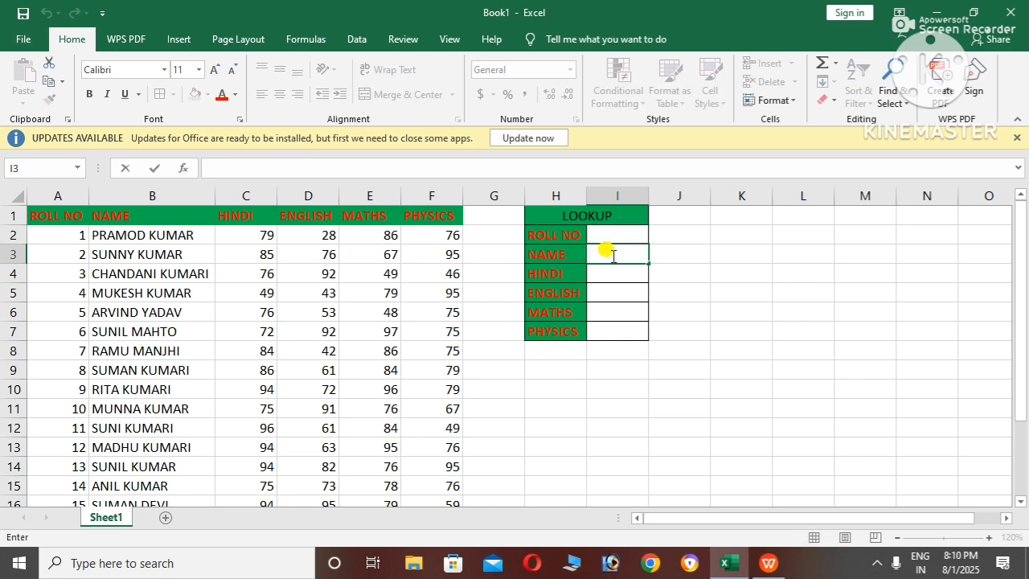
text(=LOO)
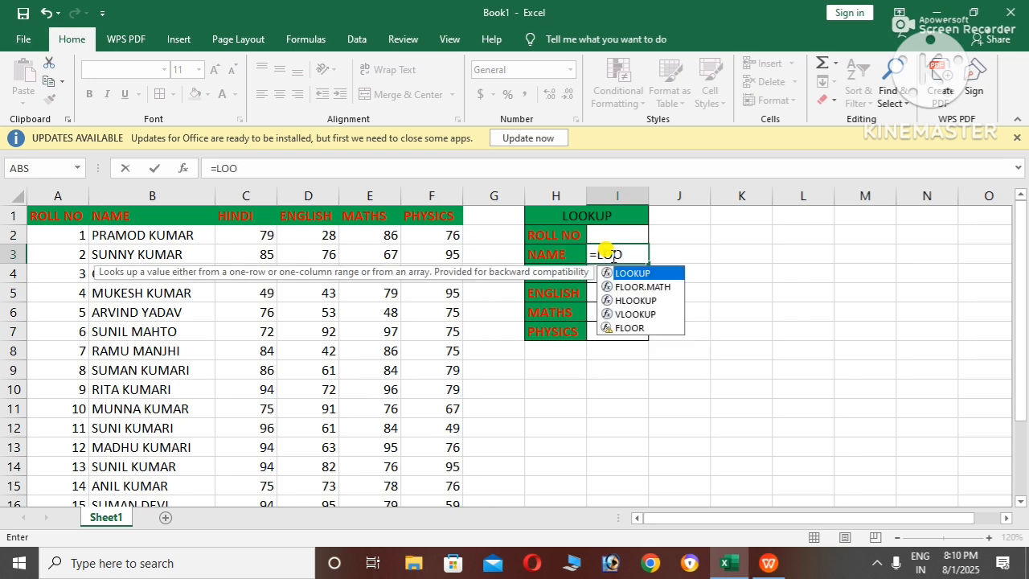
double_click(632, 274)
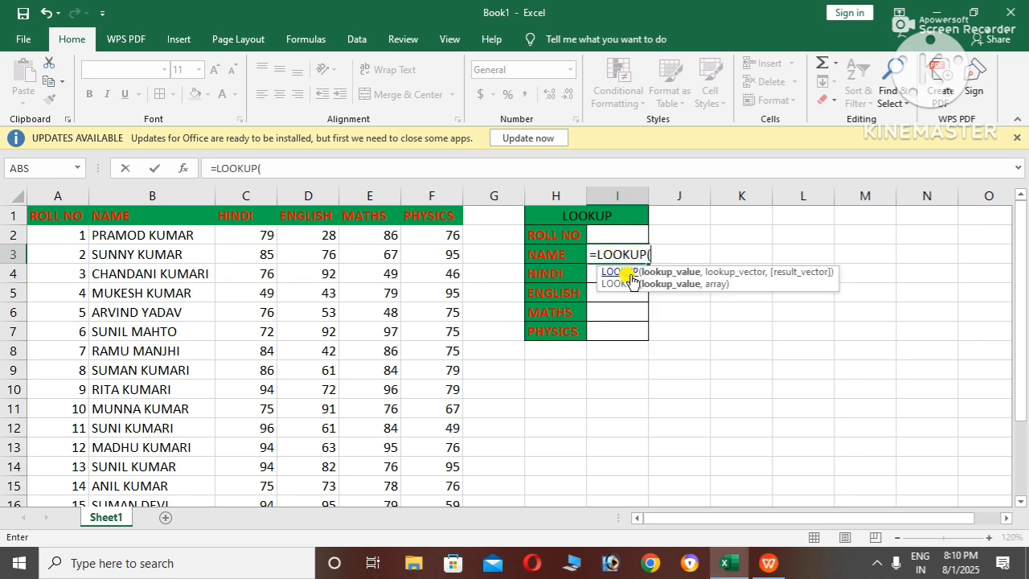
click(629, 236)
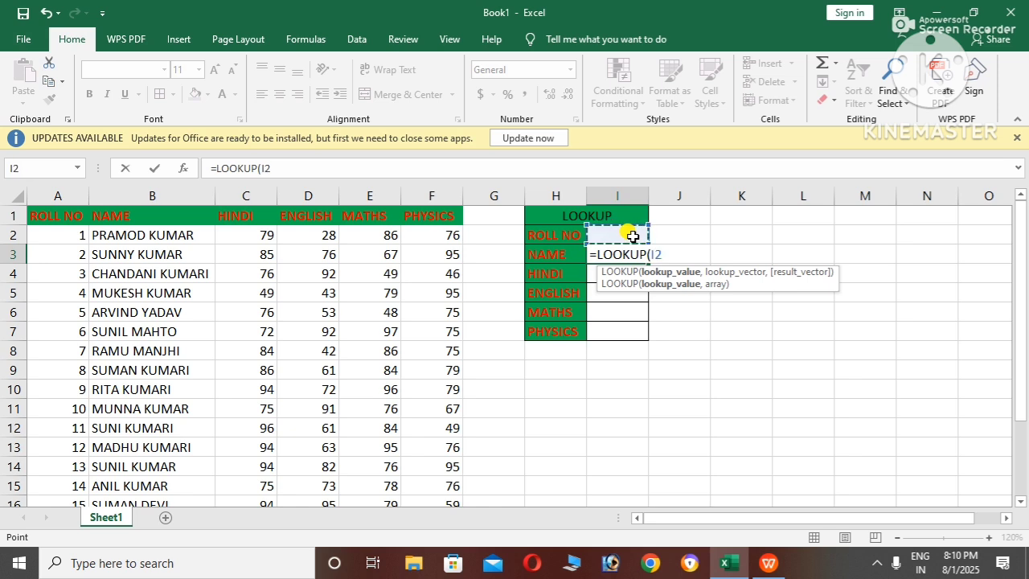
text(,)
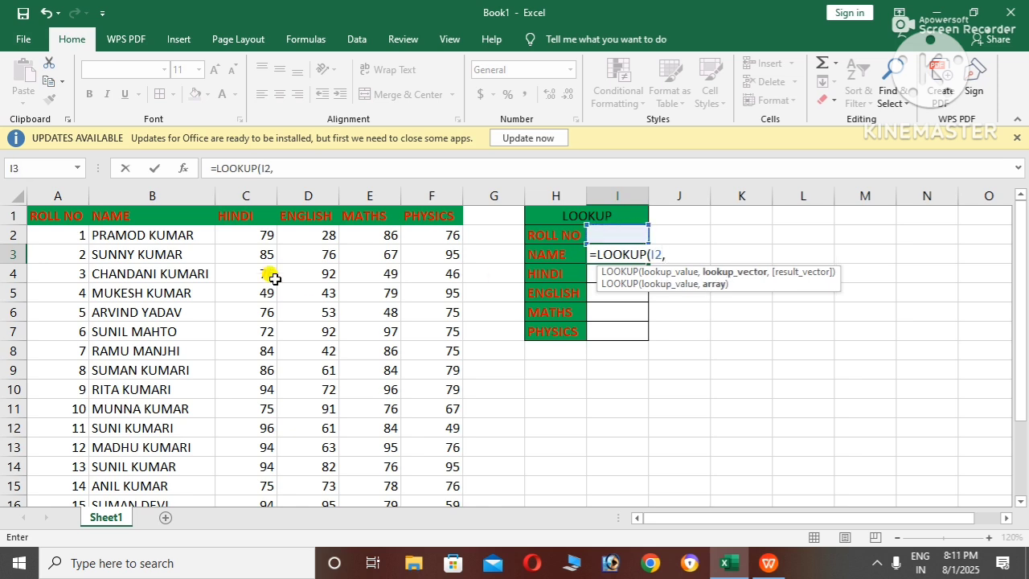
drag(58, 232, 160, 443)
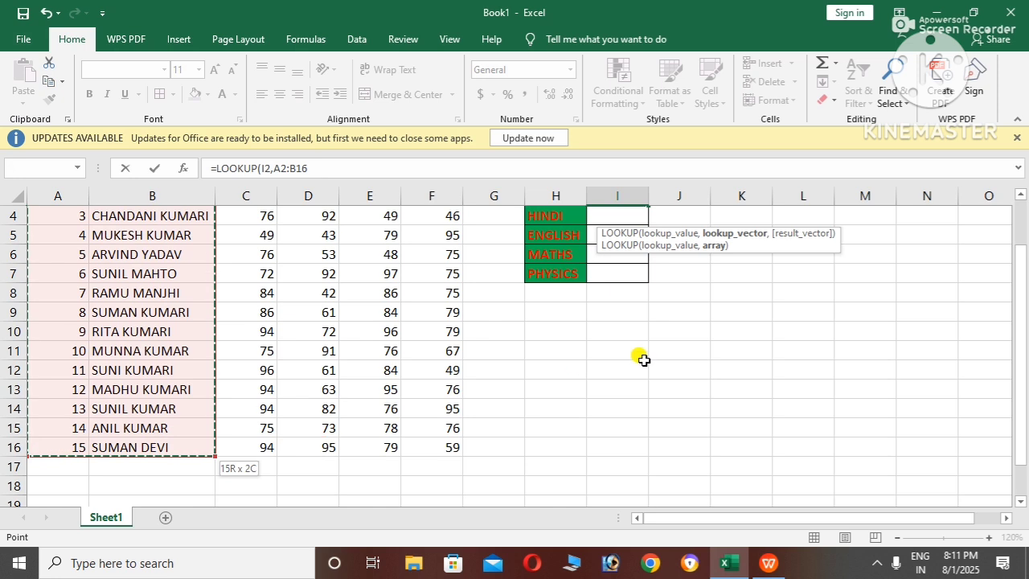
text())
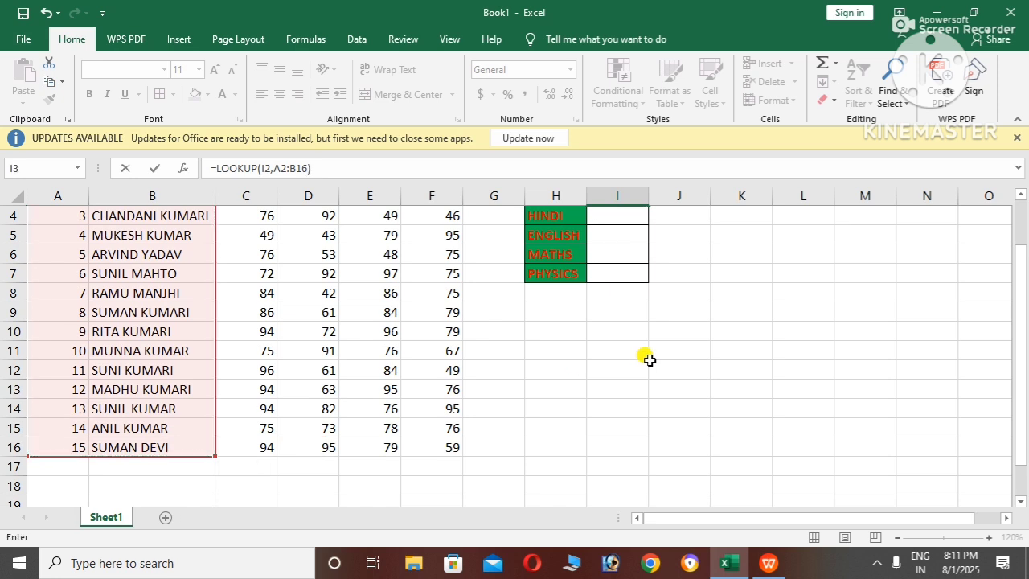
drag(1021, 357, 1022, 294)
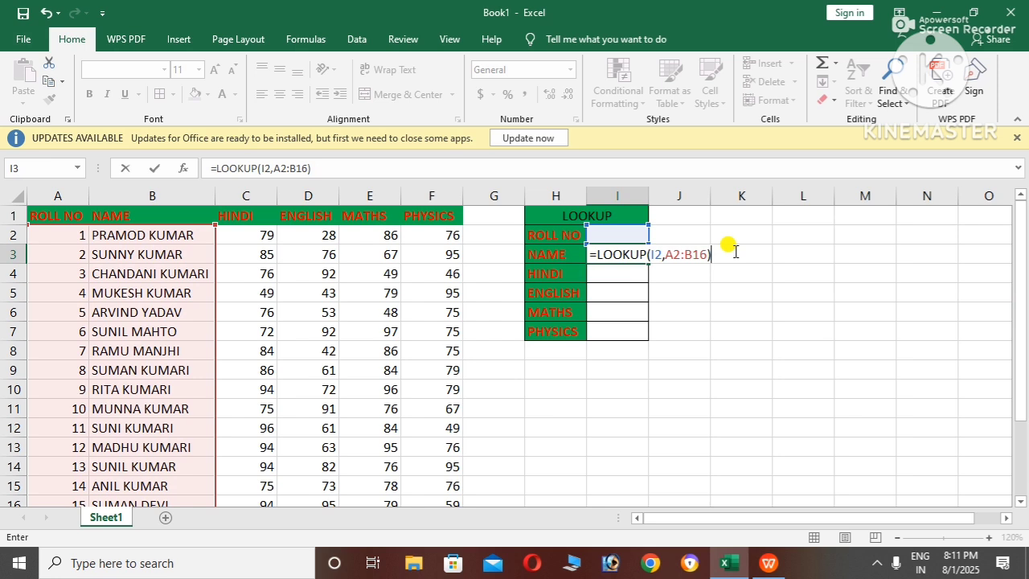
key(Return)
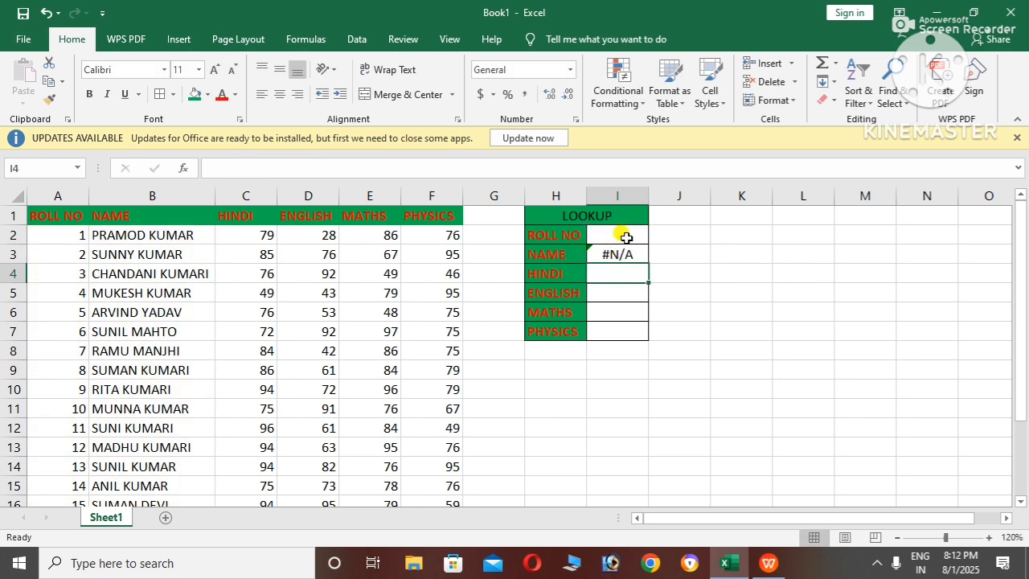
- Set the roll number in cell I2 to 2 and auto-fit column I to the looked-up name
click(626, 237)
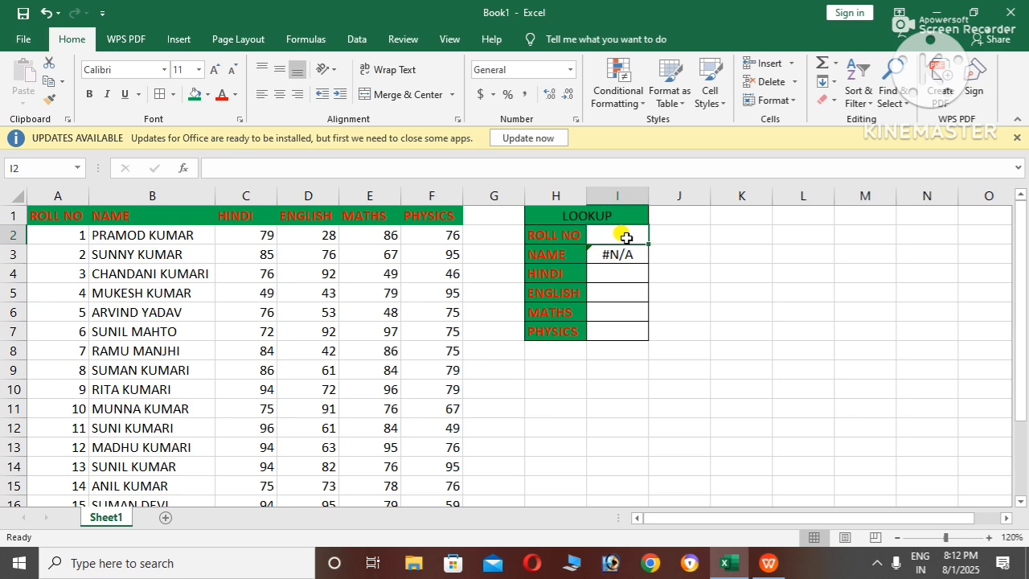
text(2)
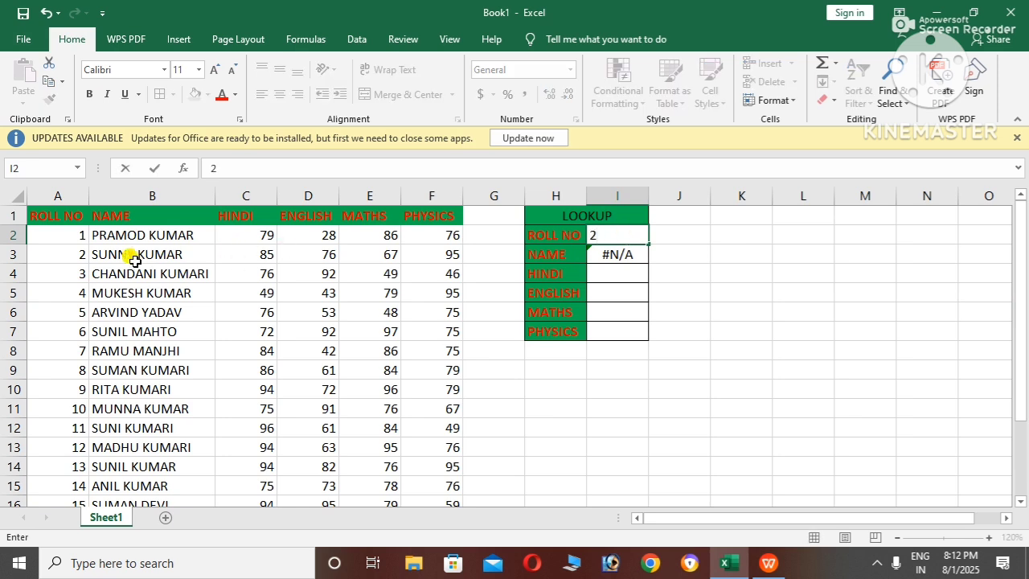
click(682, 254)
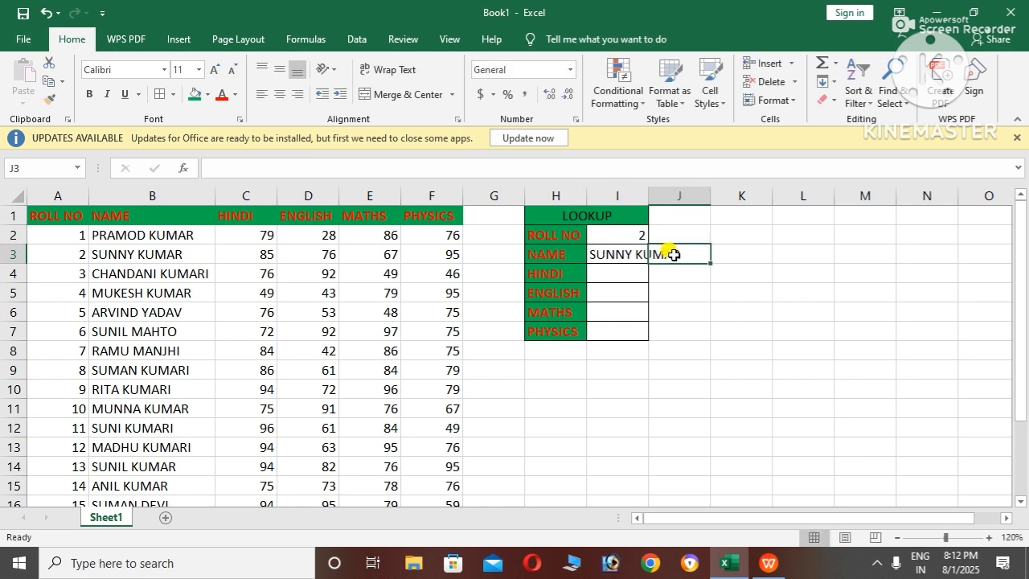
click(643, 218)
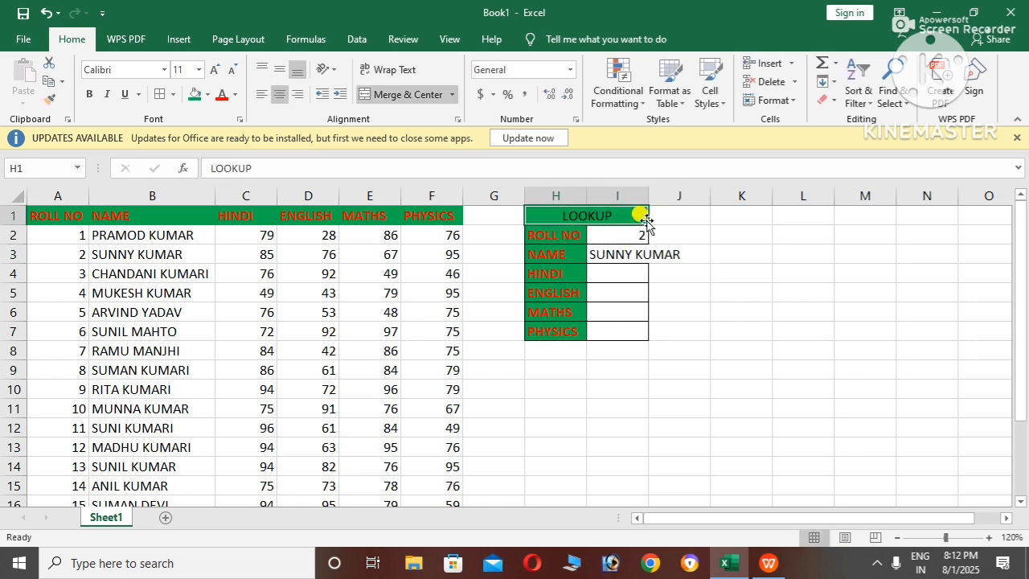
double_click(647, 196)
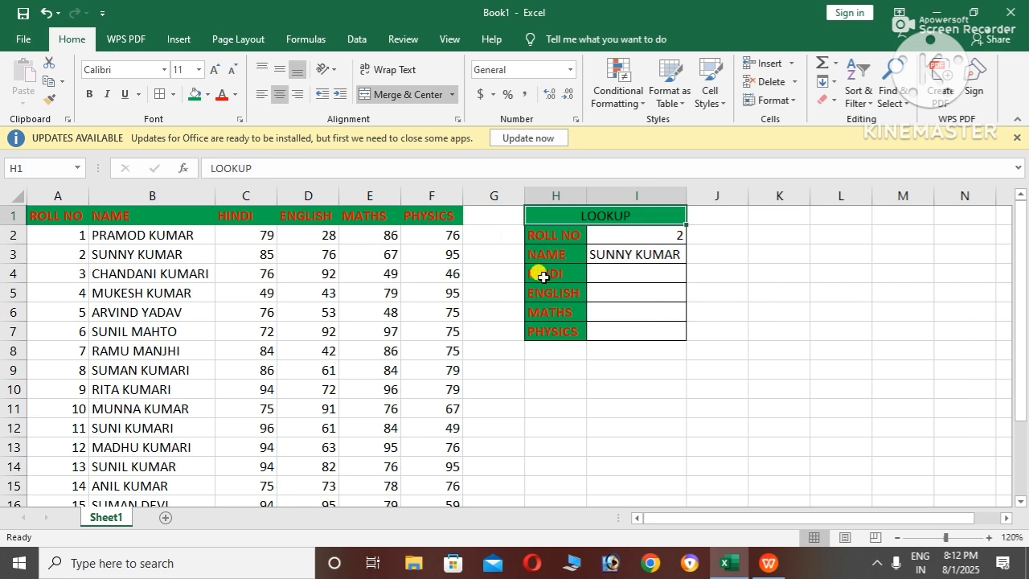
- Enter the formula =LOOKUP(I2,A2:C16) in cell I4 to fetch the Hindi mark for the roll number
double_click(602, 275)
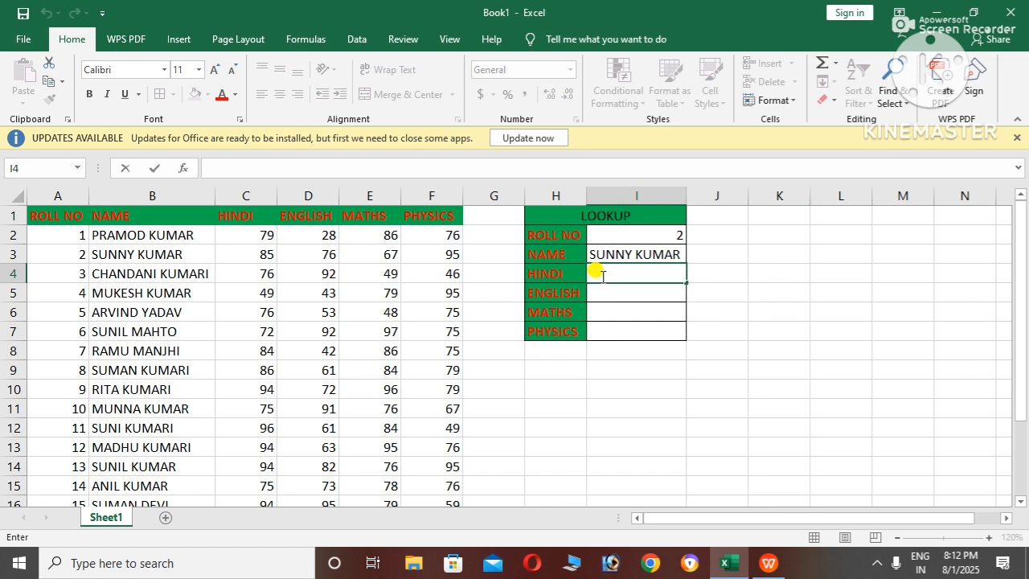
text(=)
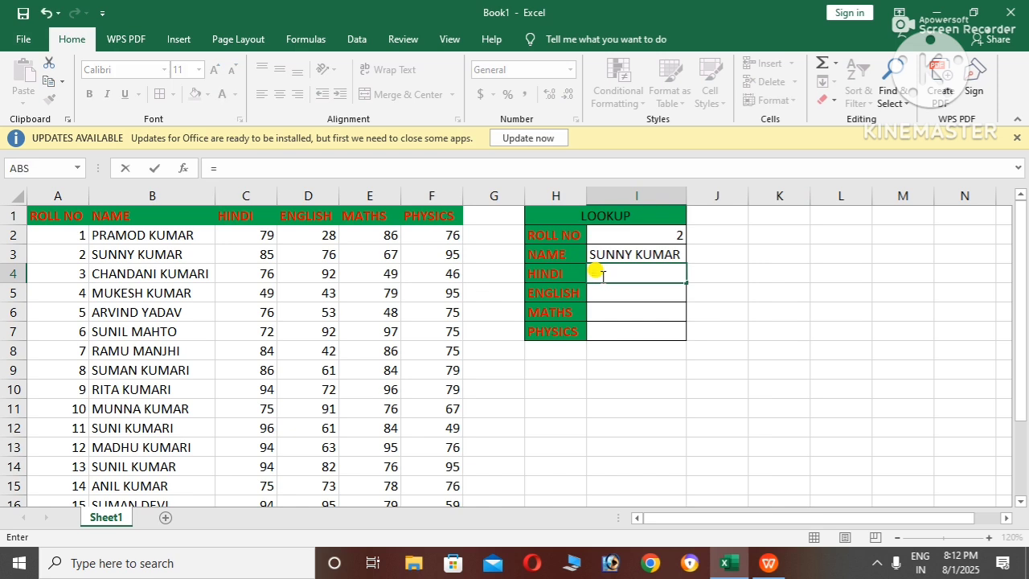
text(LOO)
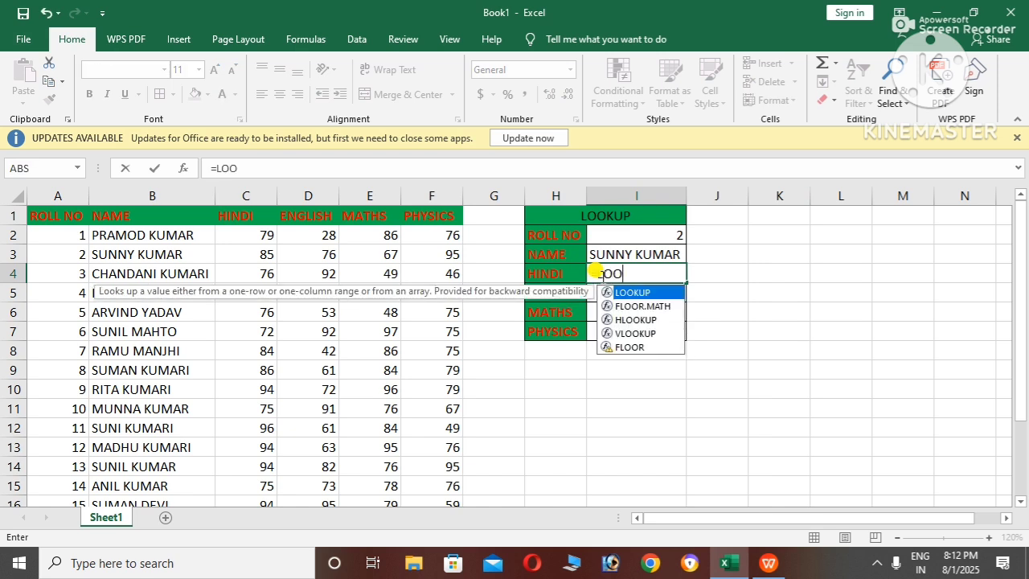
double_click(655, 292)
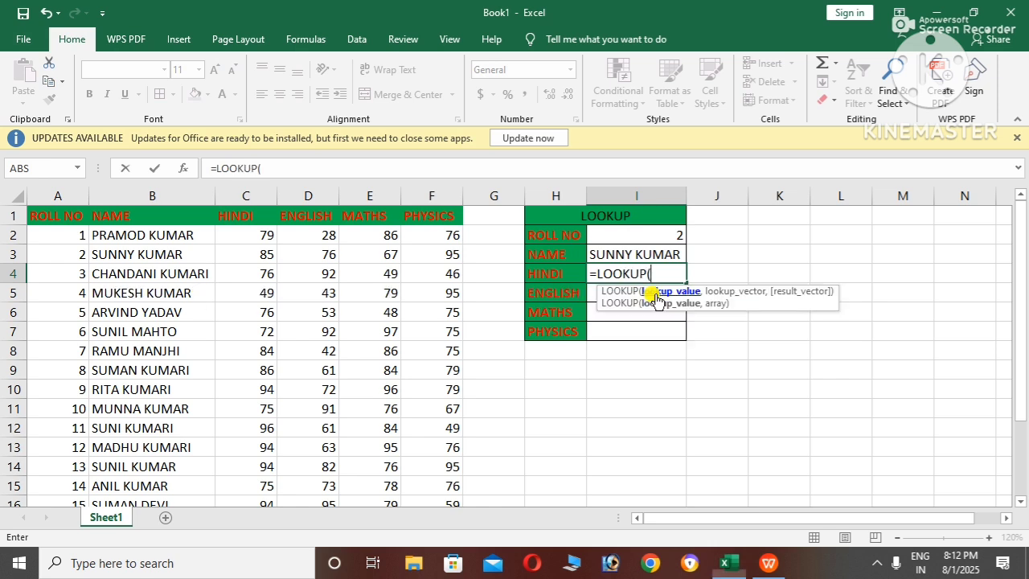
click(657, 235)
text(,)
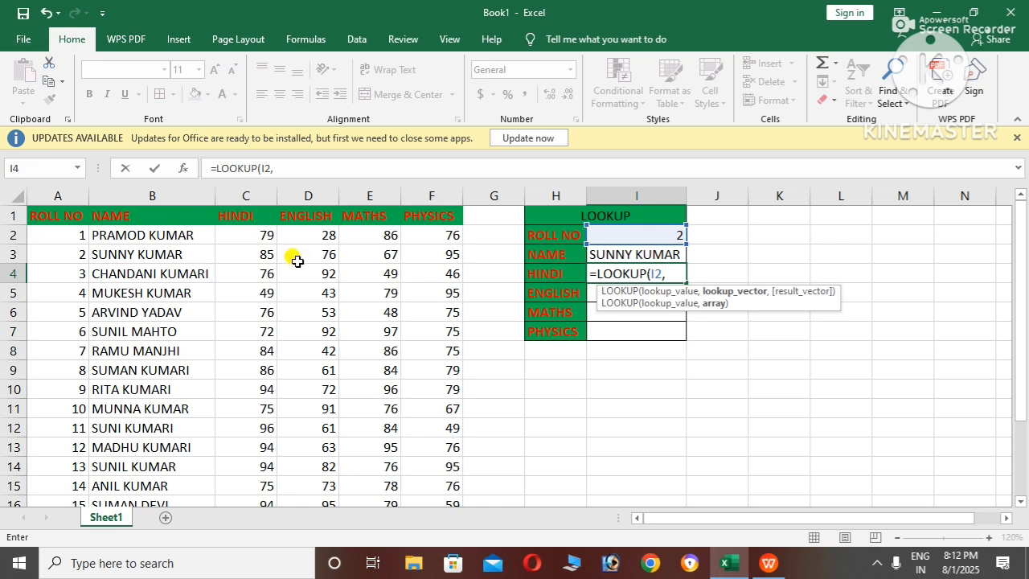
click(60, 231)
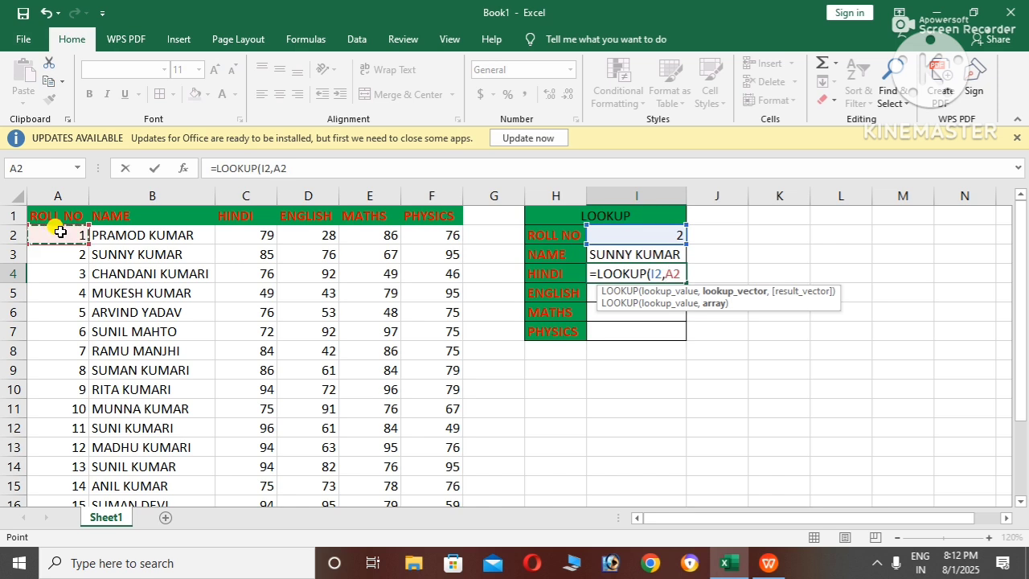
key(shift+Right)
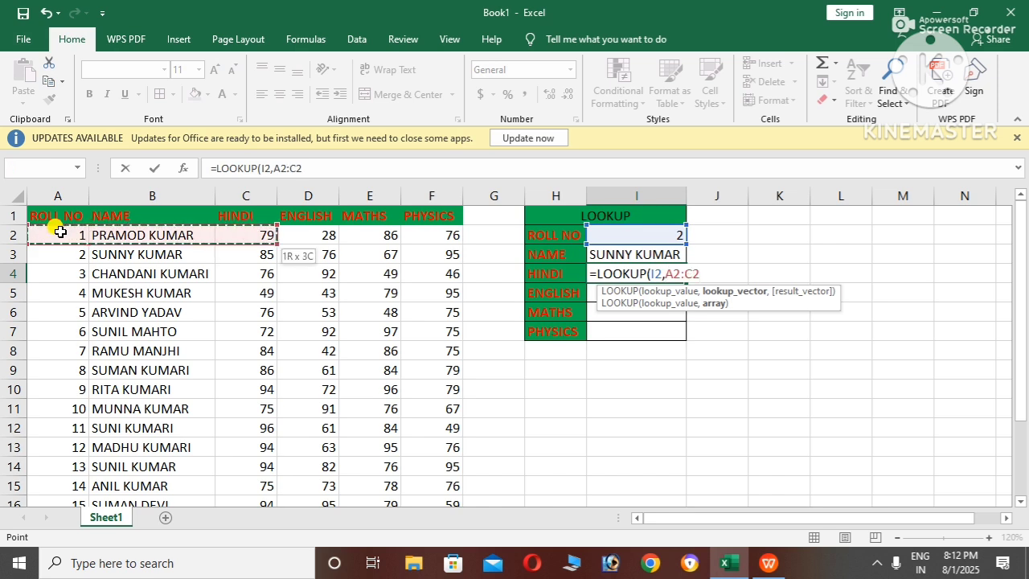
key(shift+Down)
key(shift+Down)
key(shift+Down)
key(shift+Down)
key(shift+Down)
key(shift+Down)
key(shift+Down)
key(shift+Down)
key(shift+Down)
key(shift+Down)
key(shift+Down)
key(shift+Down)
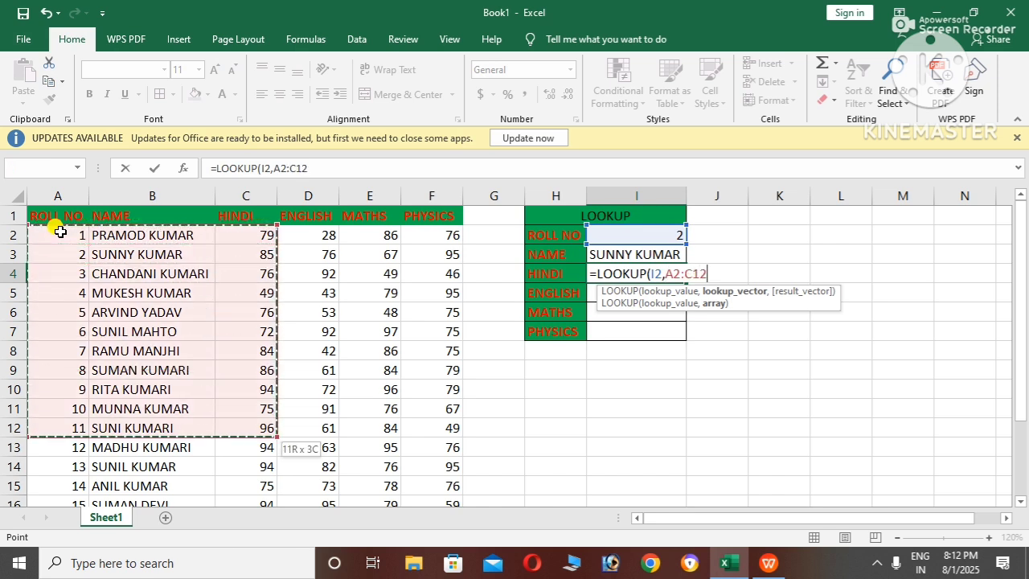
key(shift+Down)
key(shift+Down)
key(shift+Down)
key(shift+Down)
key(shift+Down)
key(shift+Up)
key(shift+Up)
key(shift+Up)
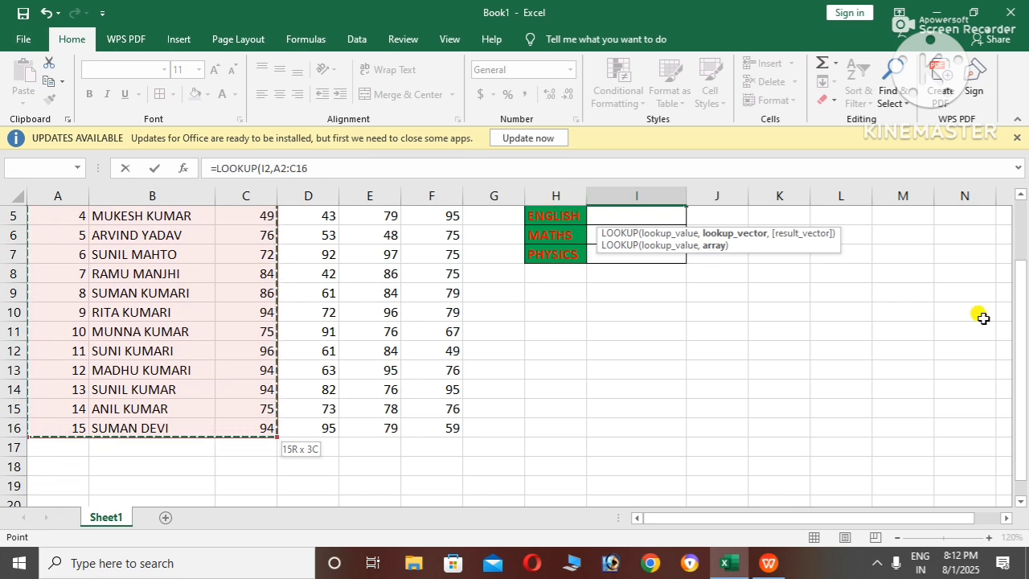
drag(1023, 317, 1021, 273)
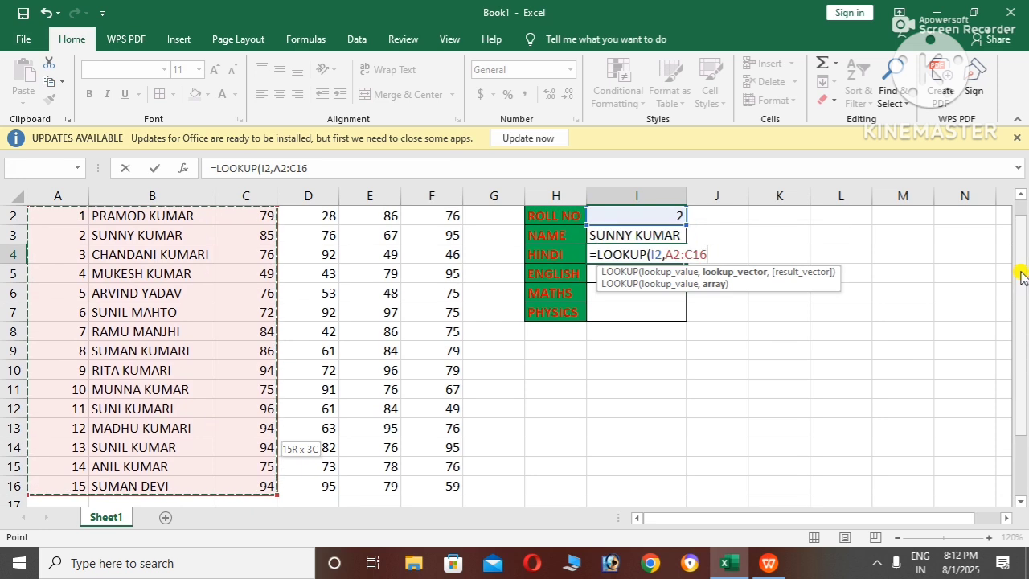
text())
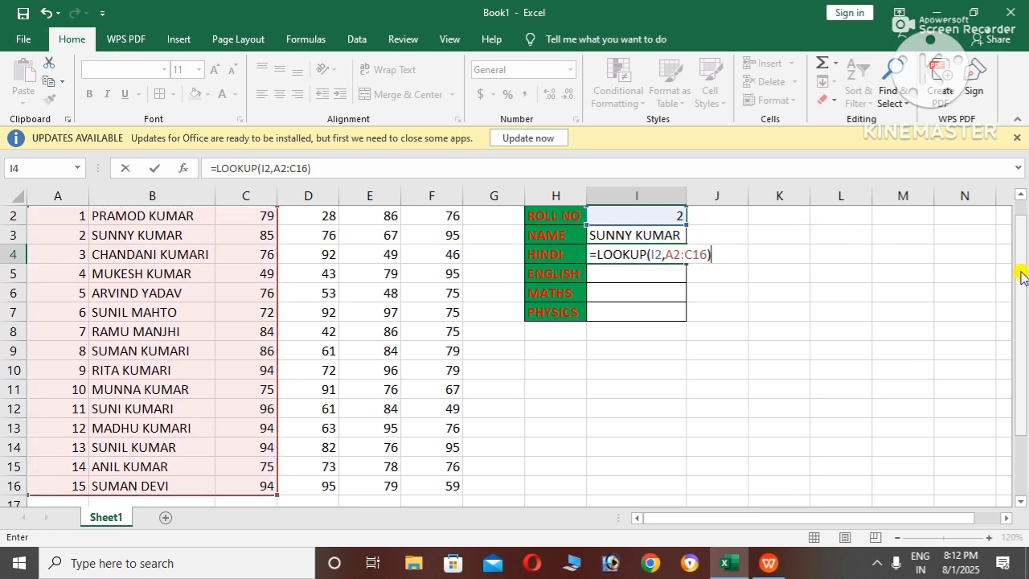
key(Return)
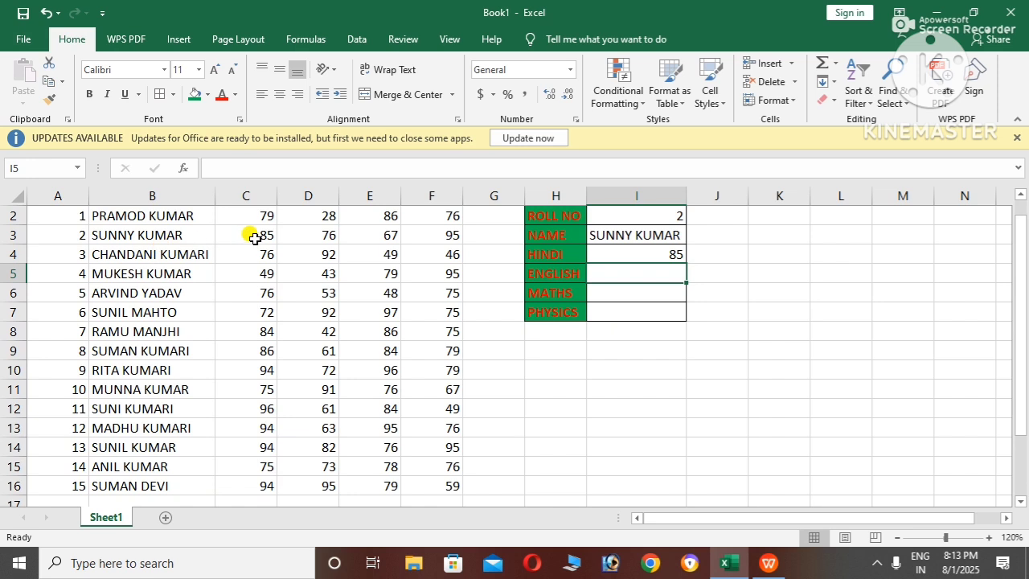
- Enter the formula =LOOKUP(I2,A2:D16) in cell I5 to fetch the English mark for the roll number
double_click(653, 277)
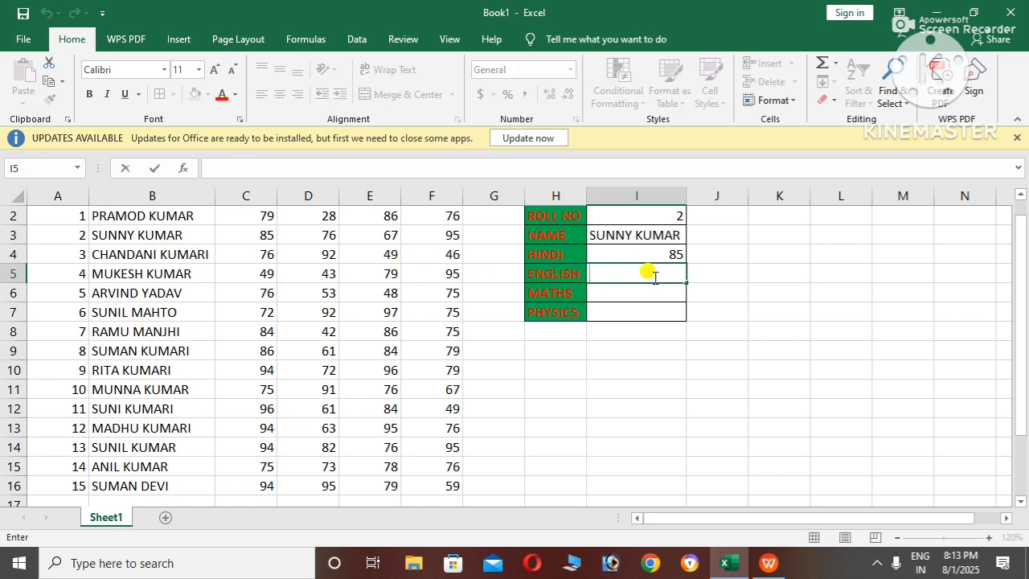
text(=LOO)
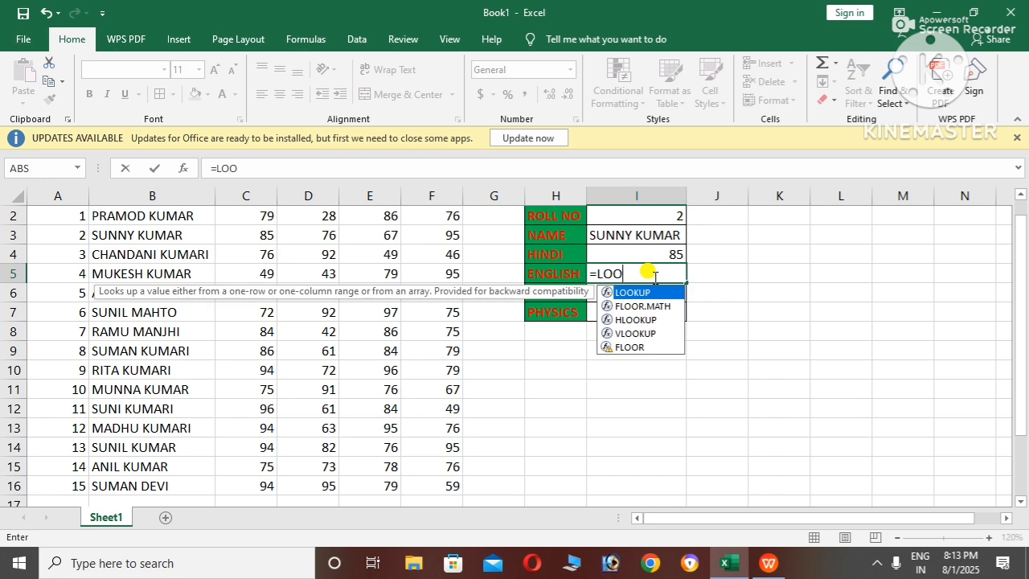
double_click(652, 291)
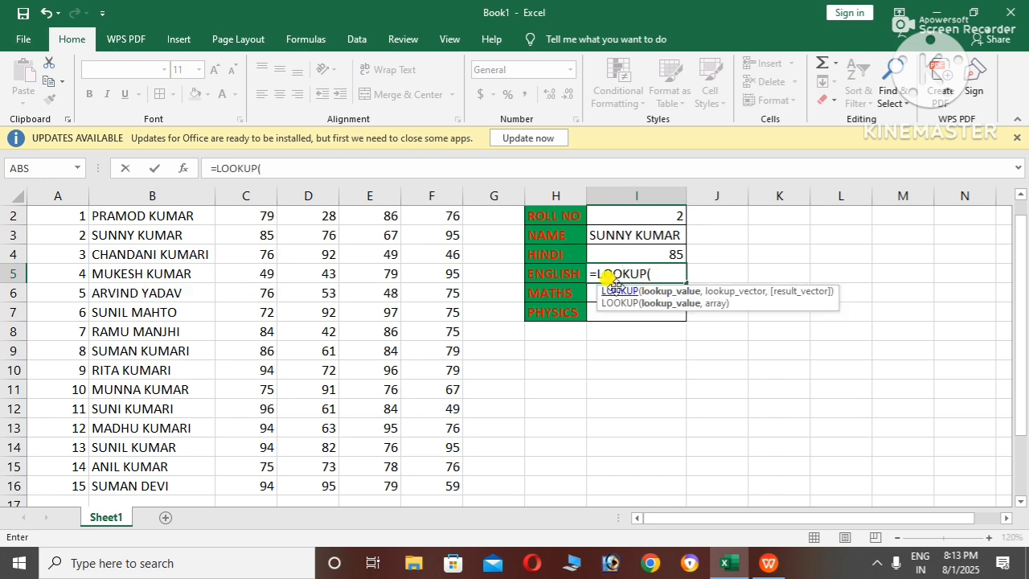
click(658, 215)
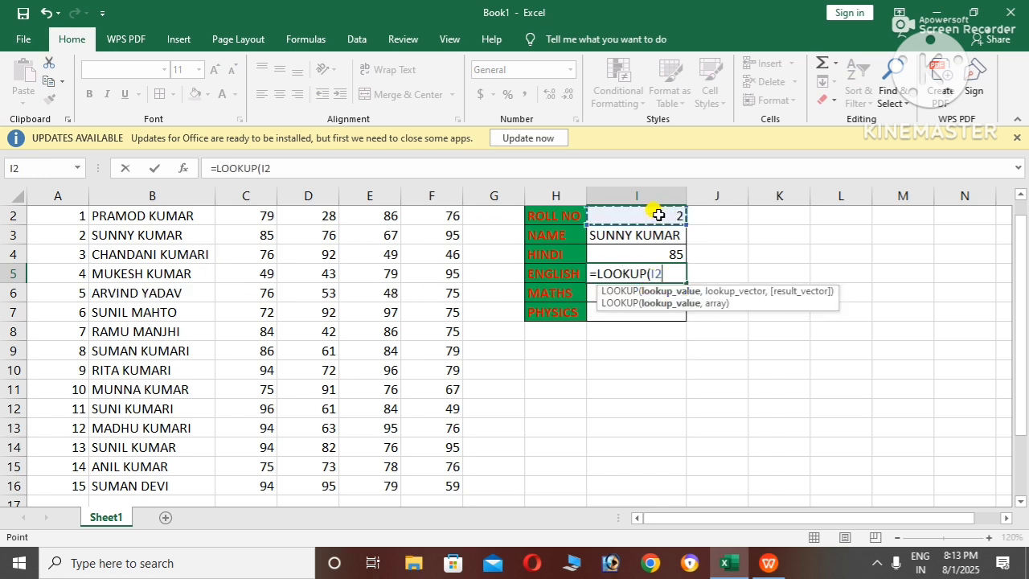
scroll(75, 289, up, 1)
text(,)
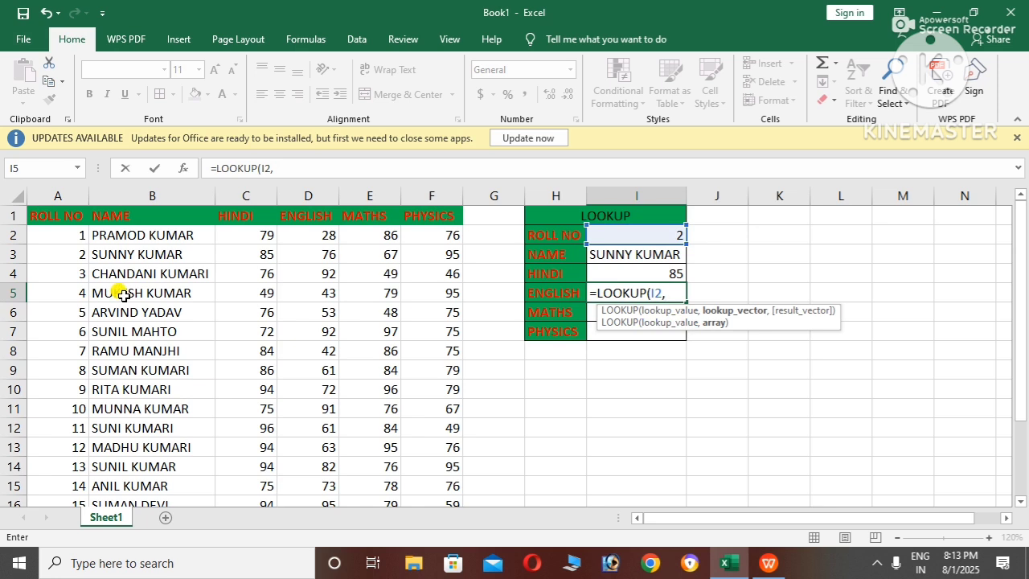
drag(69, 233, 291, 387)
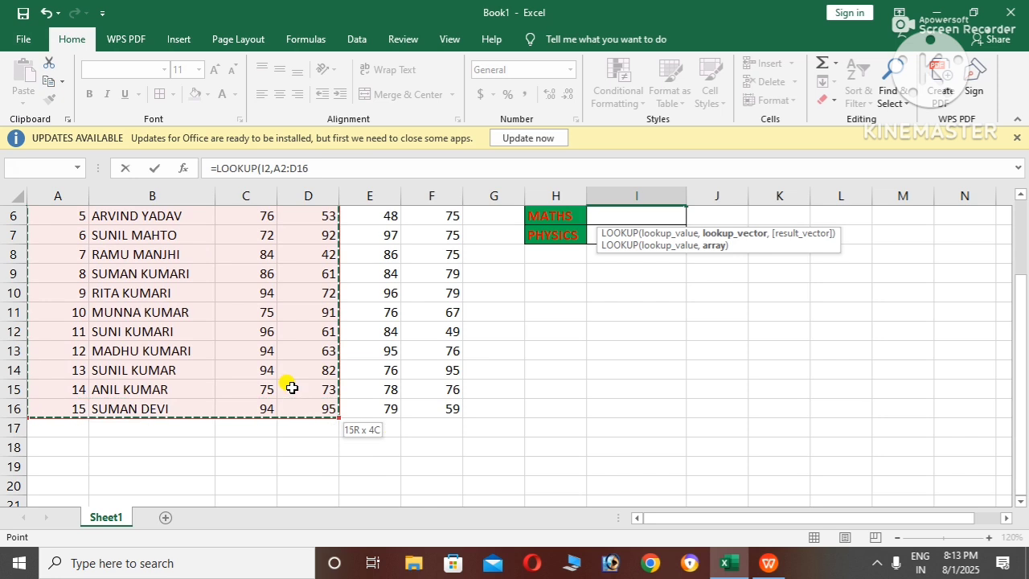
drag(1017, 321, 1017, 269)
text())
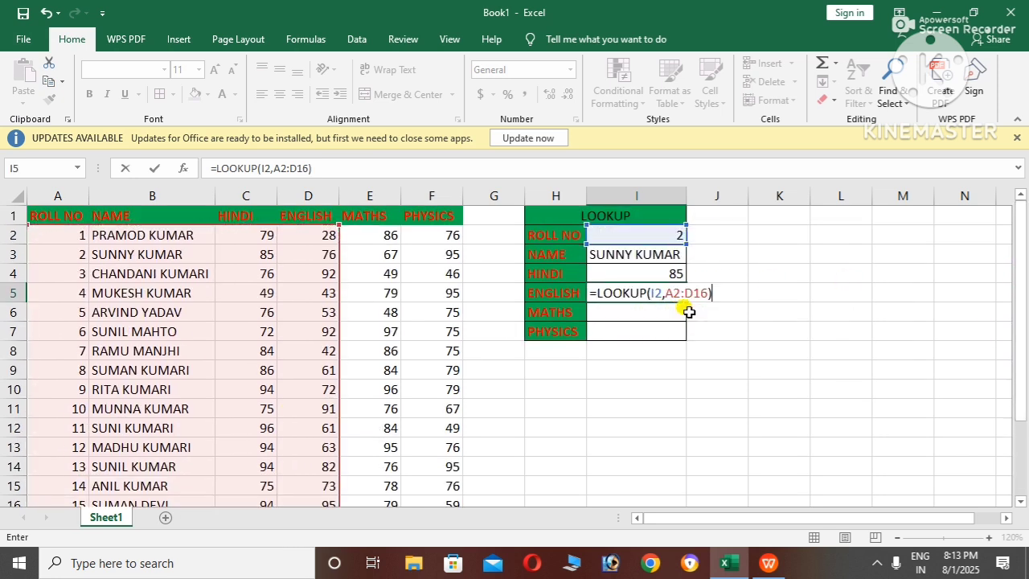
key(Return)
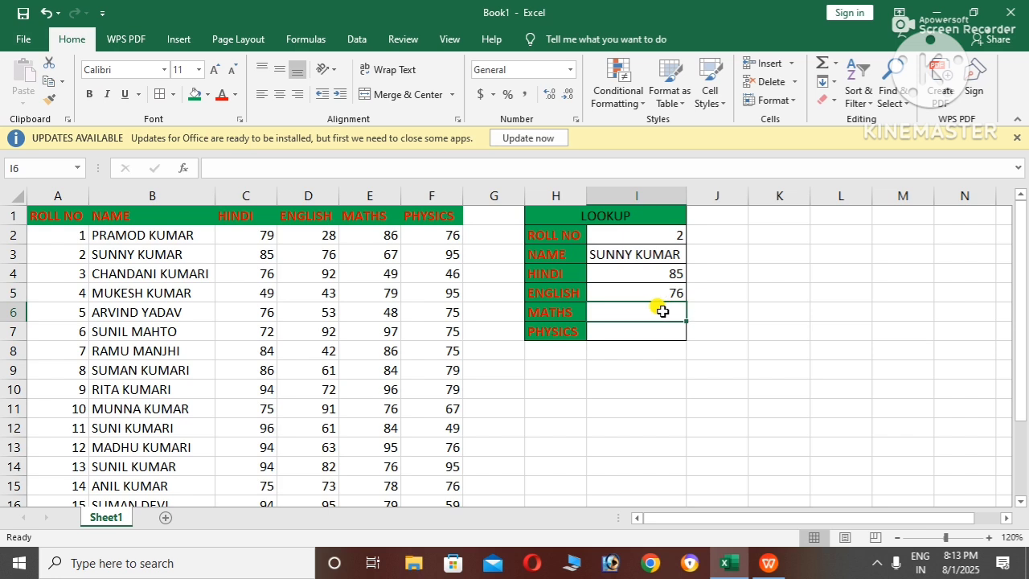
- Enter the formula =LOOKUP(I2,A2:E16) in cell I6 to fetch the Maths mark for the roll number
text(=)
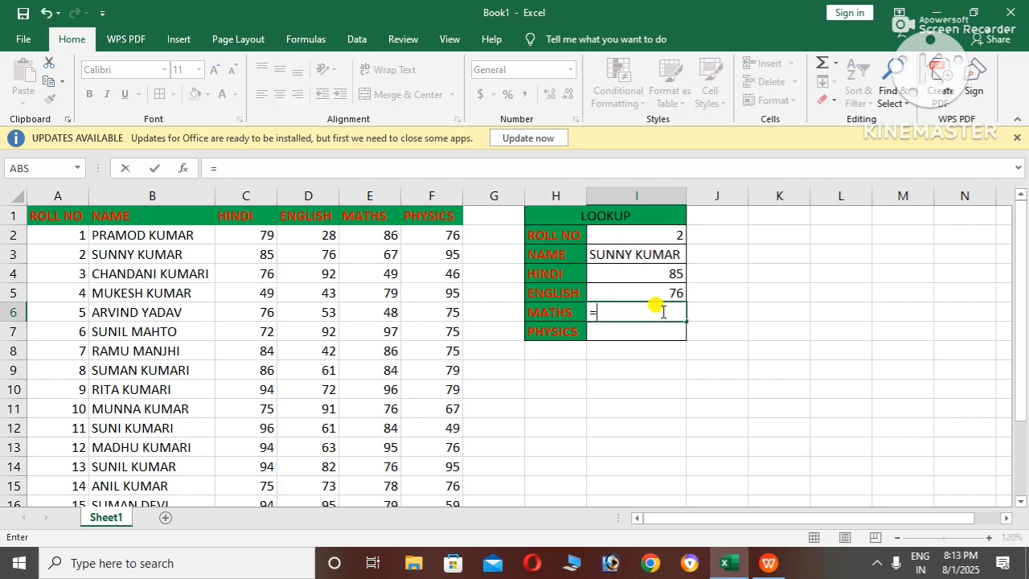
text(LOO)
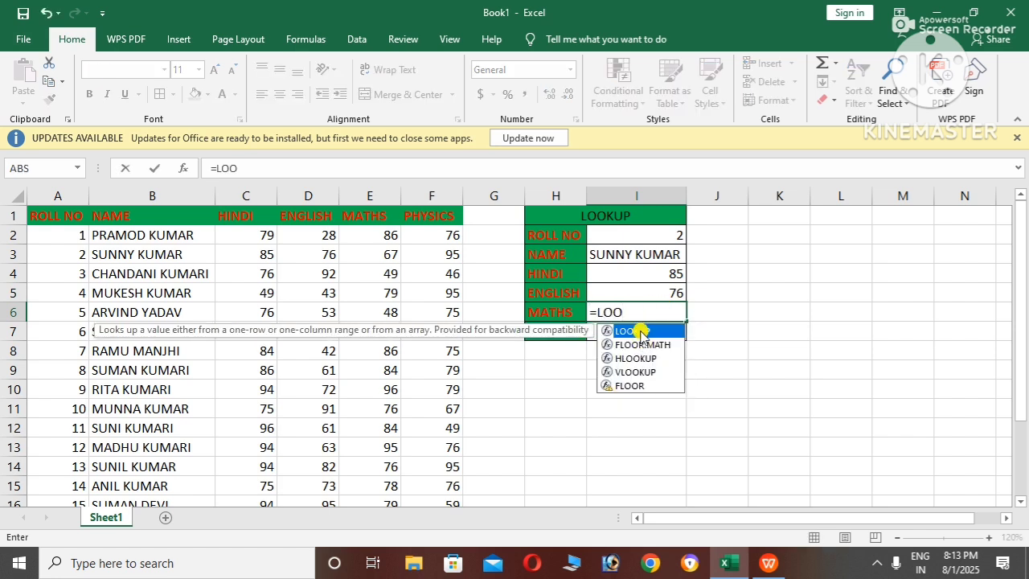
double_click(643, 331)
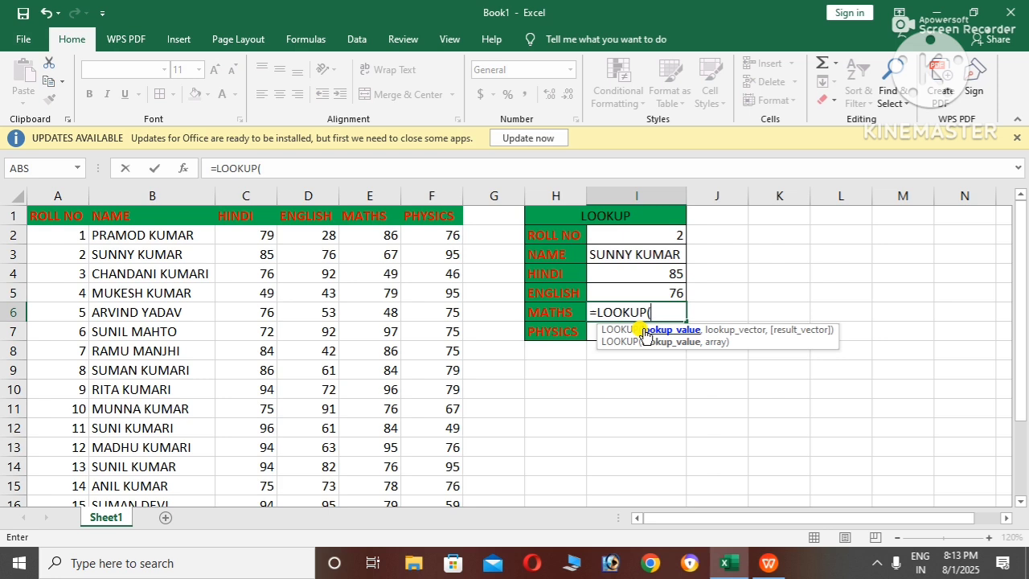
click(650, 241)
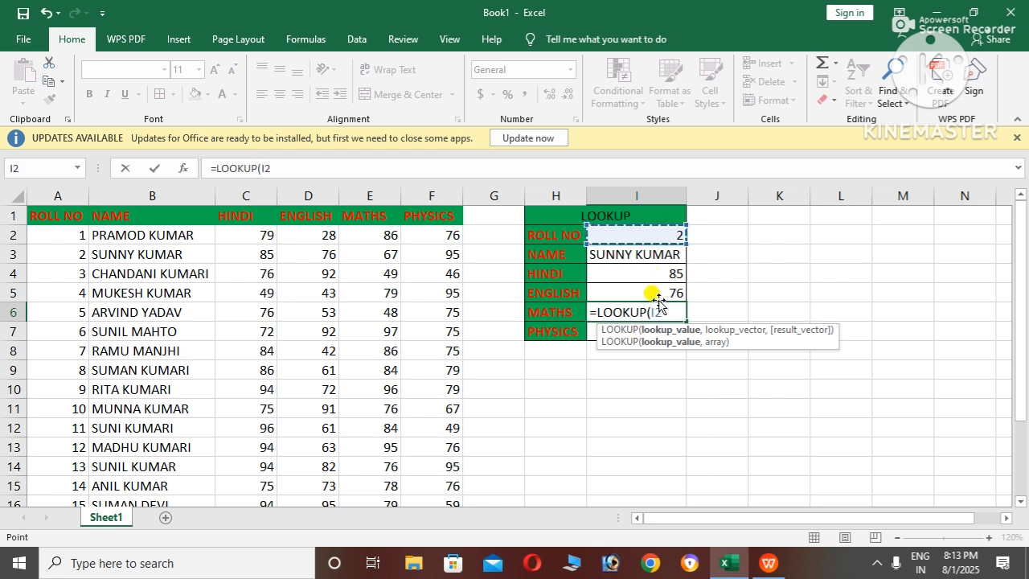
text(,)
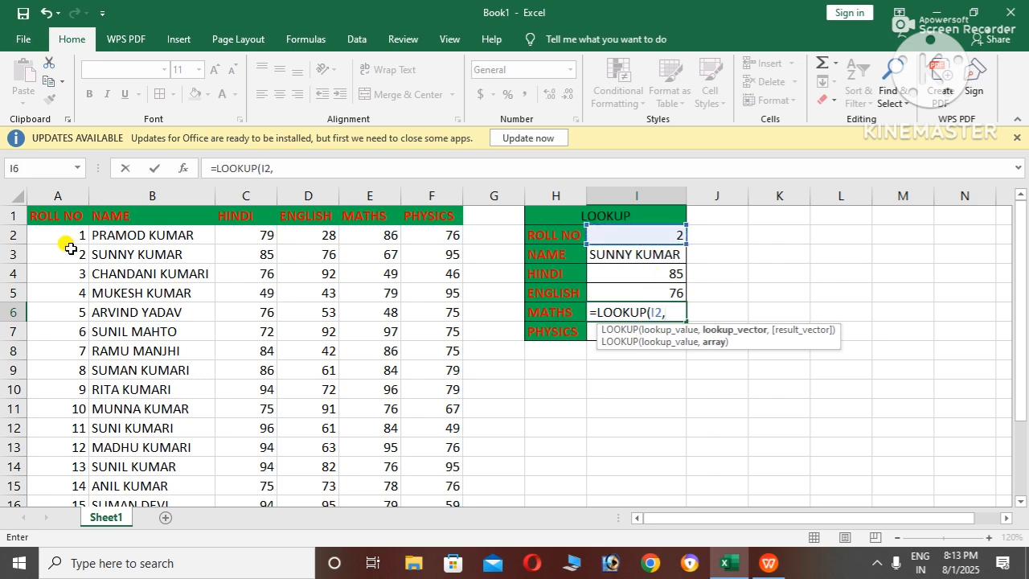
drag(60, 235, 319, 269)
key(shift+Left)
key(shift+Right)
key(shift+Right)
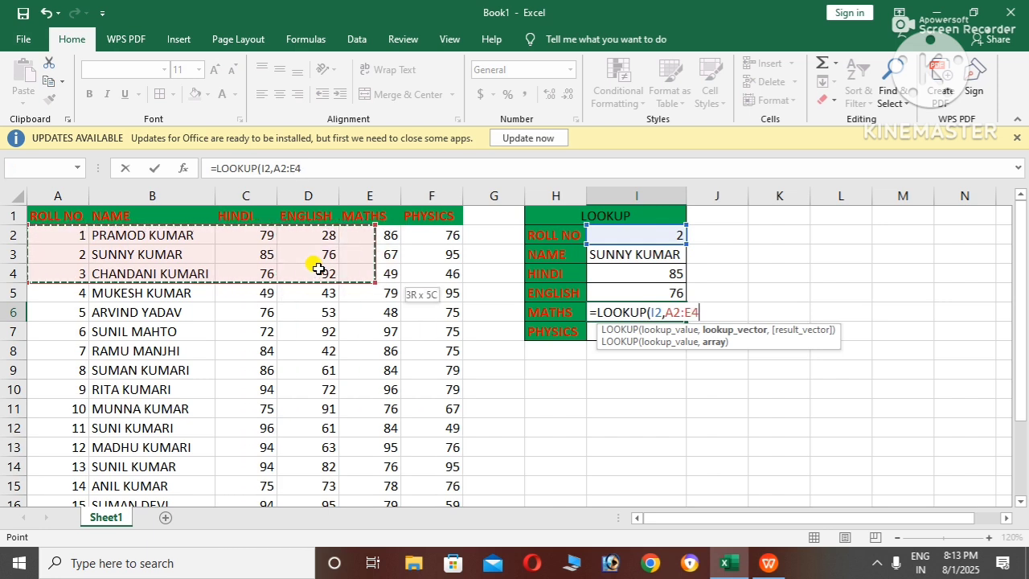
key(shift+Down)
key(shift+Down)
key(shift+Down)
key(shift+Down)
key(shift+Down)
key(shift+Down)
key(shift+Down)
key(shift+Down)
key(shift+Down)
key(shift+Down)
key(shift+Down)
key(shift+Down)
key(shift+Down)
key(shift+Down)
key(shift+Down)
key(shift+Down)
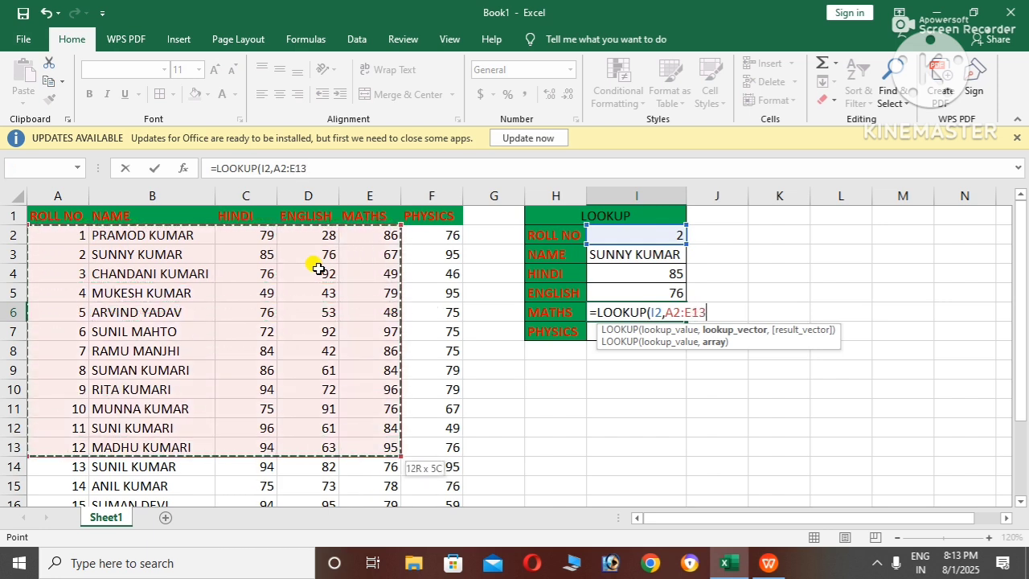
key(shift+Up)
key(shift+Up)
key(shift+Up)
key(shift+Up)
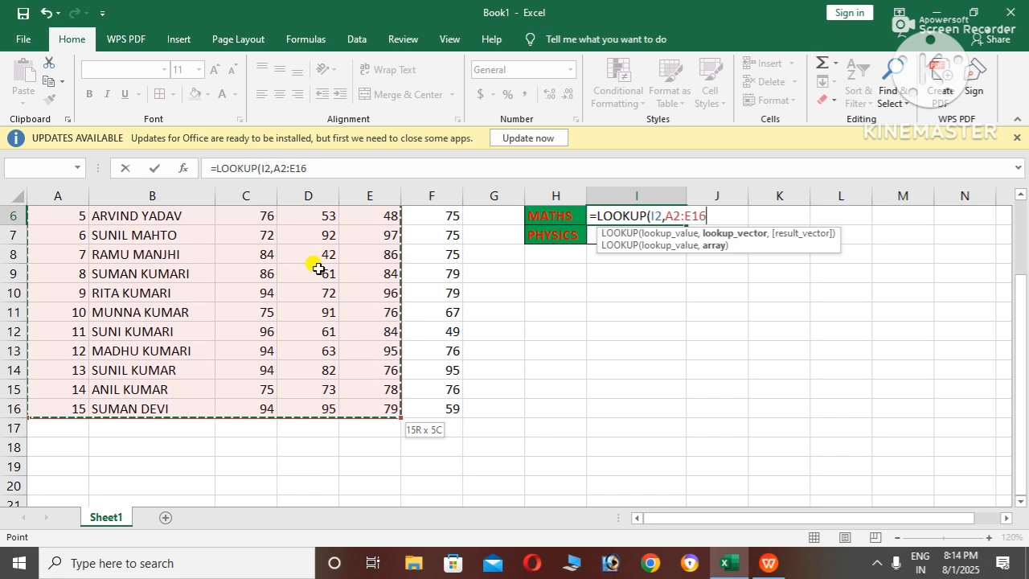
text())
key(Return)
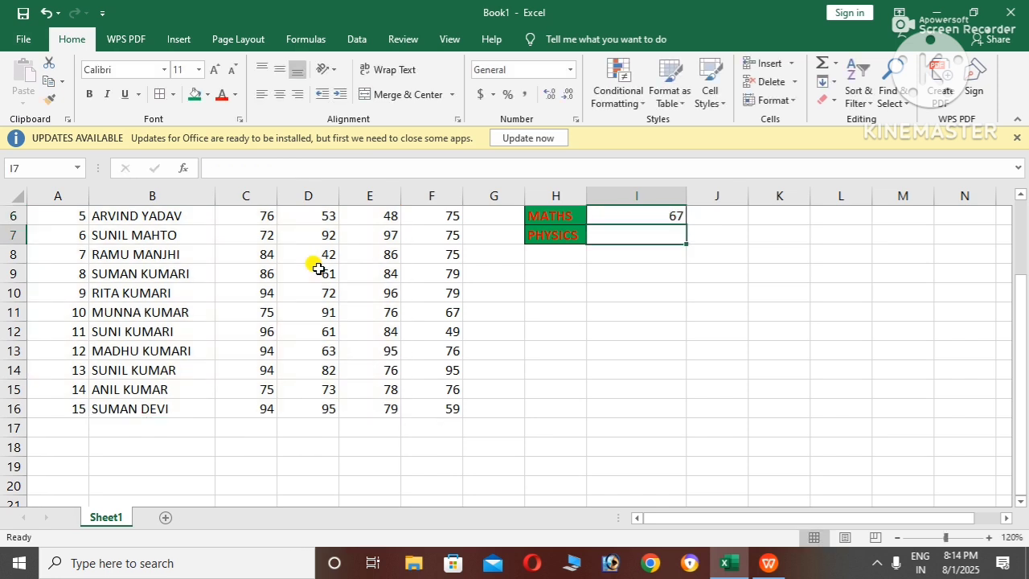
drag(1021, 349, 1019, 272)
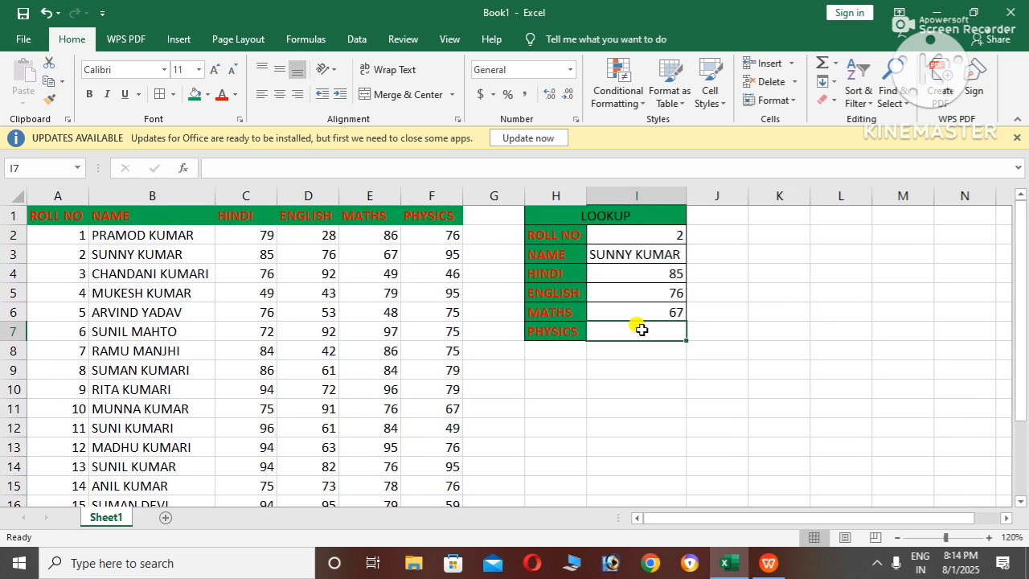
- Enter a LOOKUP formula in cell I7 that fetches the Physics mark from the marks table for the roll number in I2
text(=LOO)
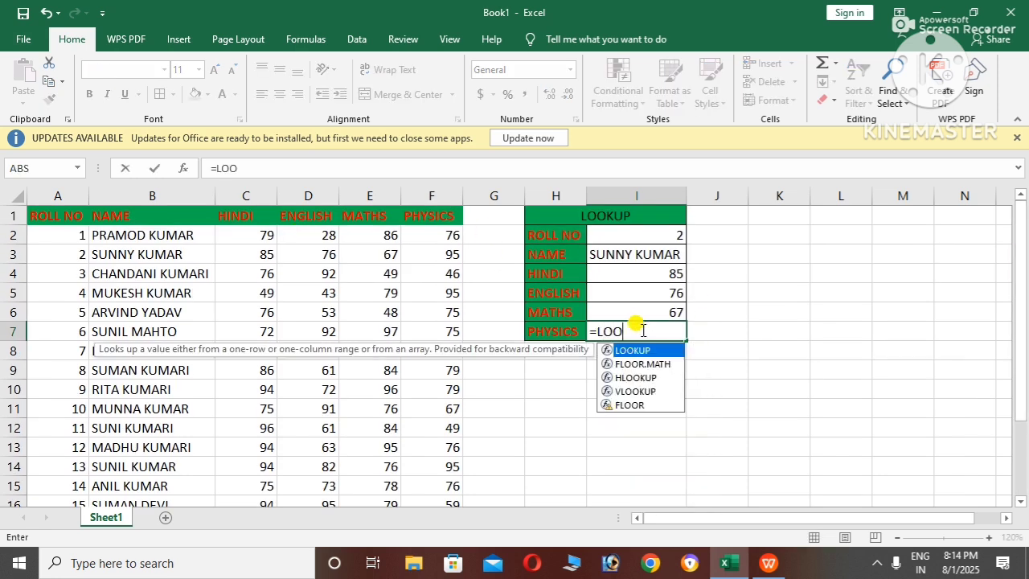
double_click(638, 353)
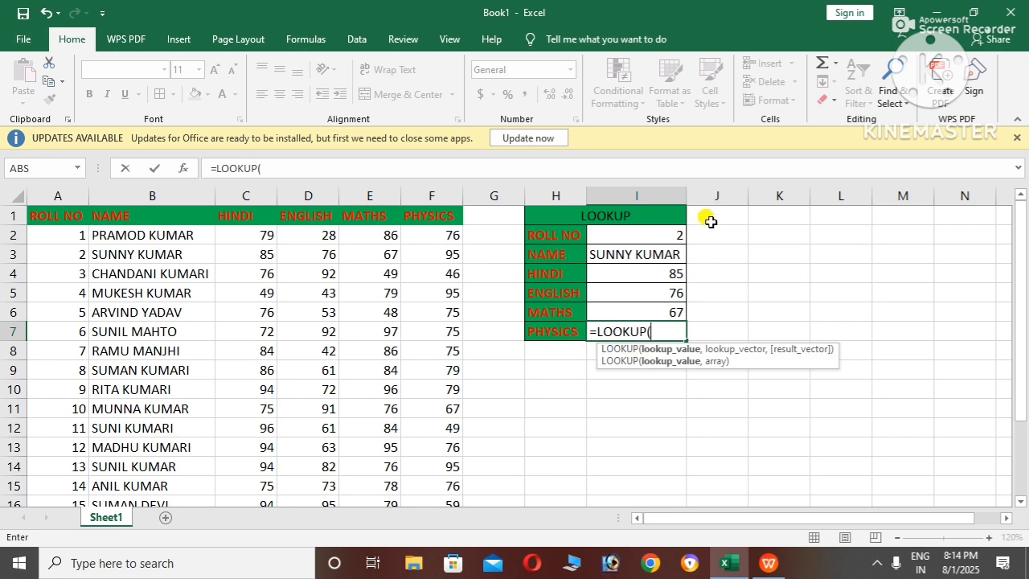
click(673, 233)
text(,)
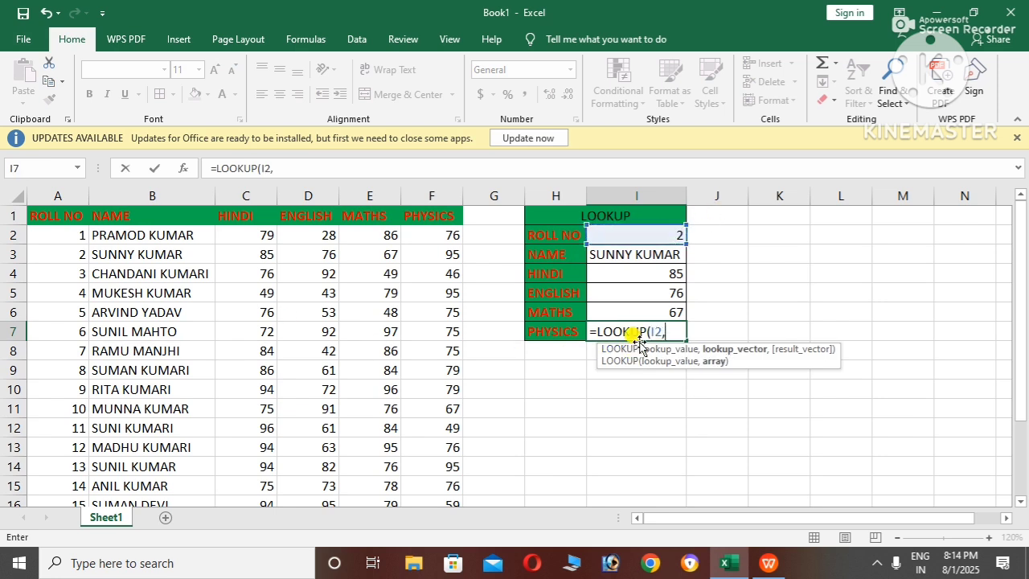
drag(68, 234, 372, 306)
key(Return)
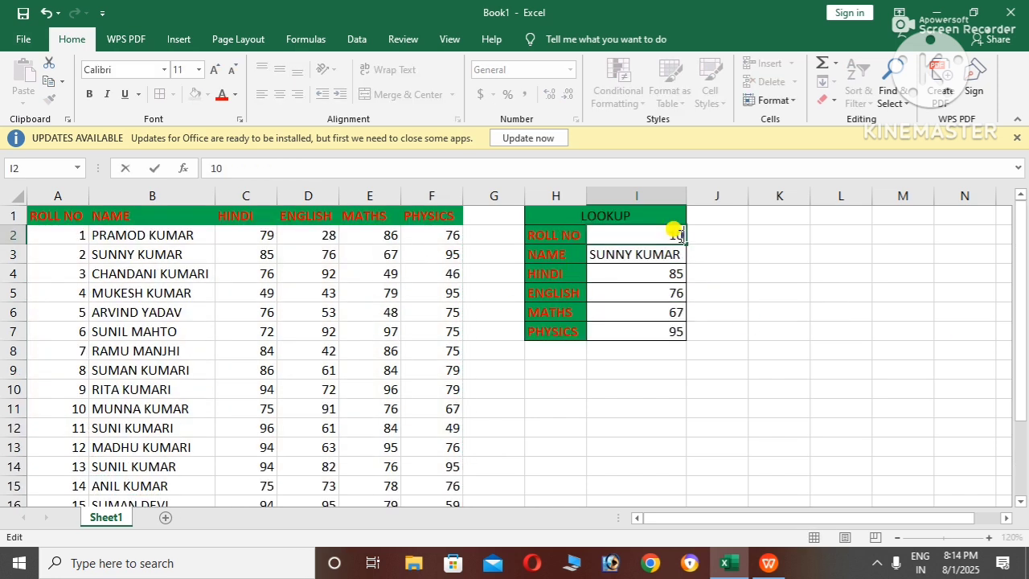
- Test the lookup block with roll numbers 10 and 12 in cell I2, leaving 12 as the entry
click(701, 234)
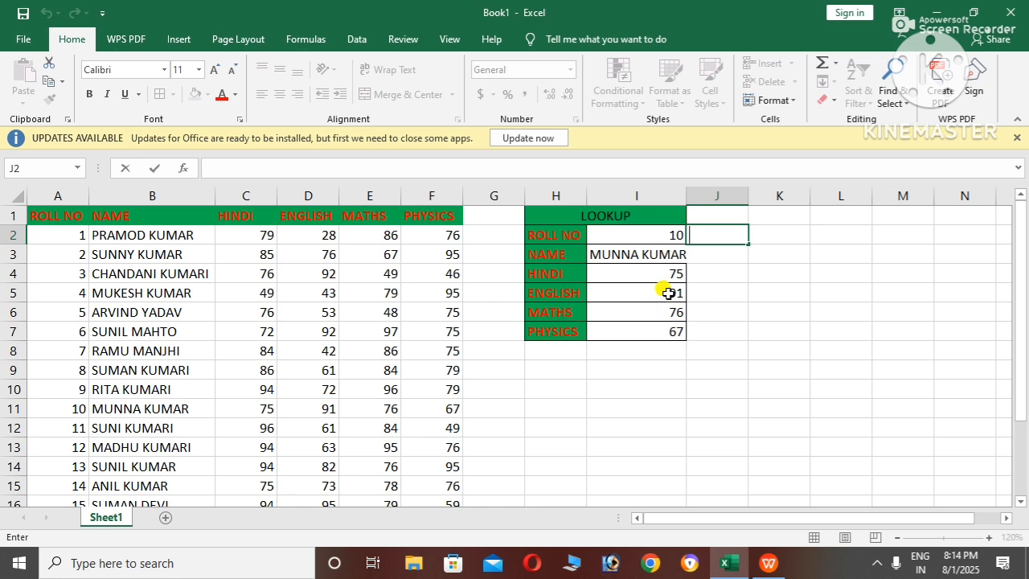
double_click(677, 234)
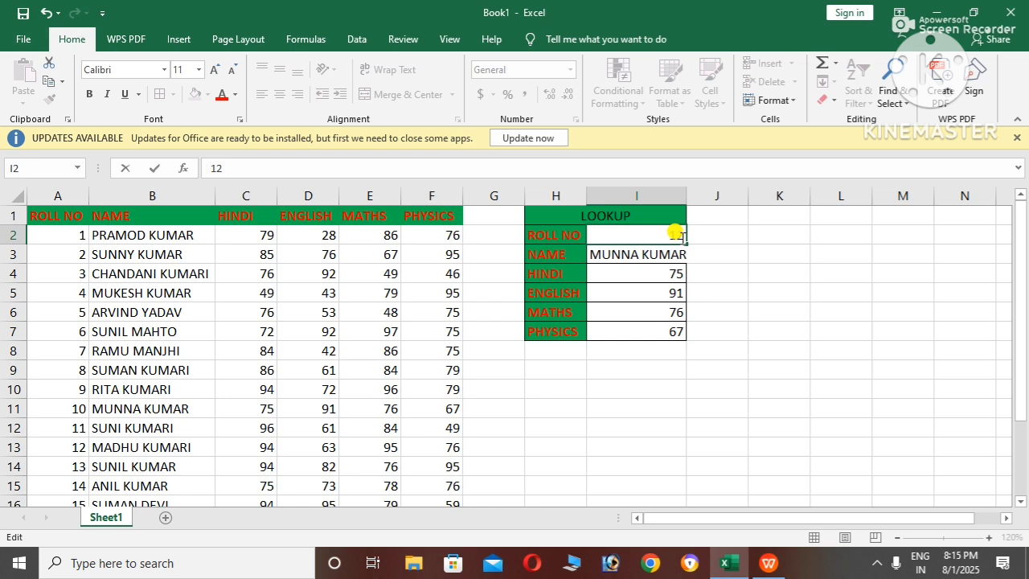
click(698, 238)
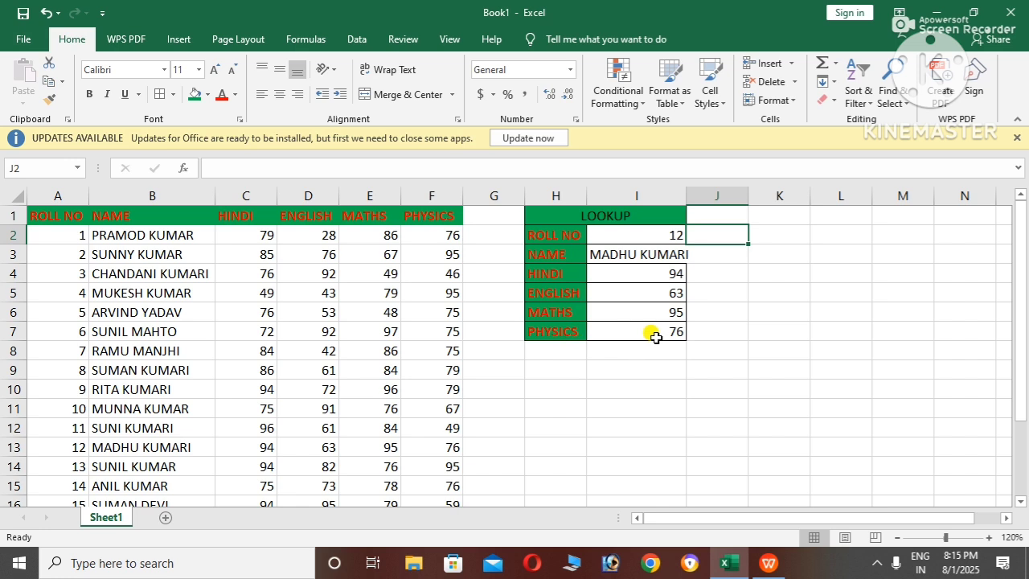
- Copy the formatting of the merged LOOKUP heading in H1 onto H9 with Format Painter
click(589, 381)
click(564, 376)
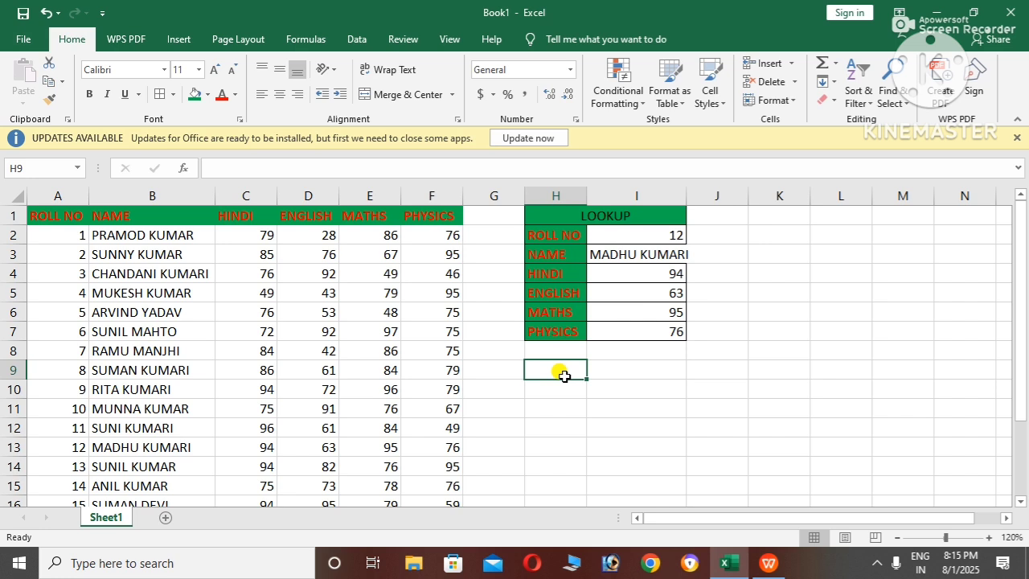
click(628, 215)
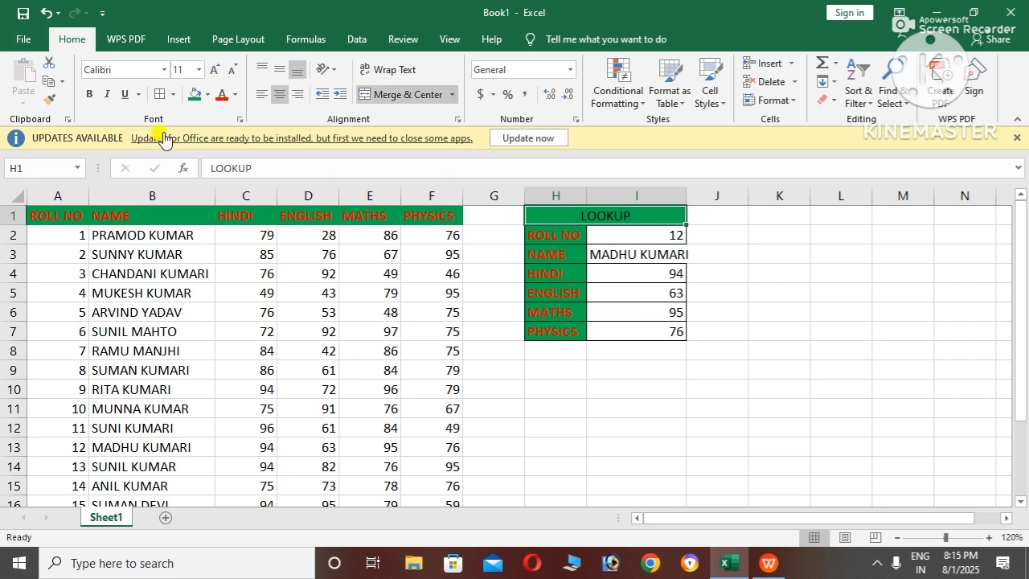
click(51, 98)
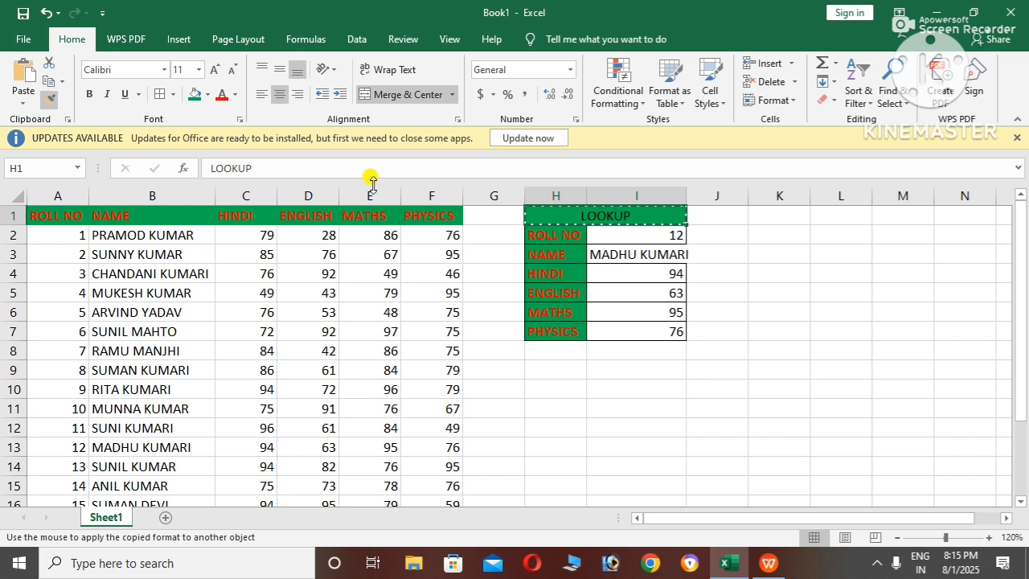
click(554, 367)
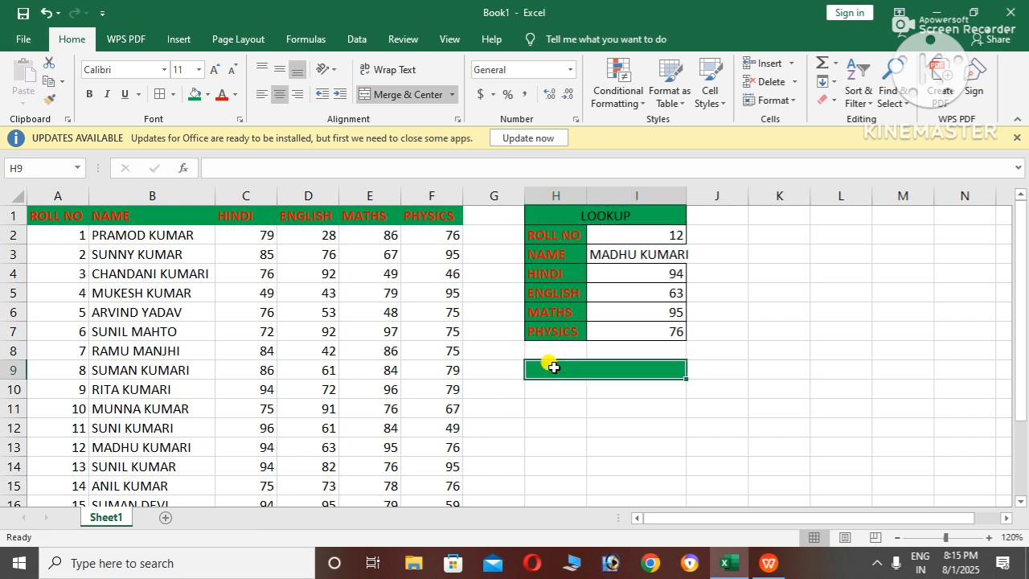
- Copy the heading text LOOKUP from H1 into the green merged cell H9
click(609, 214)
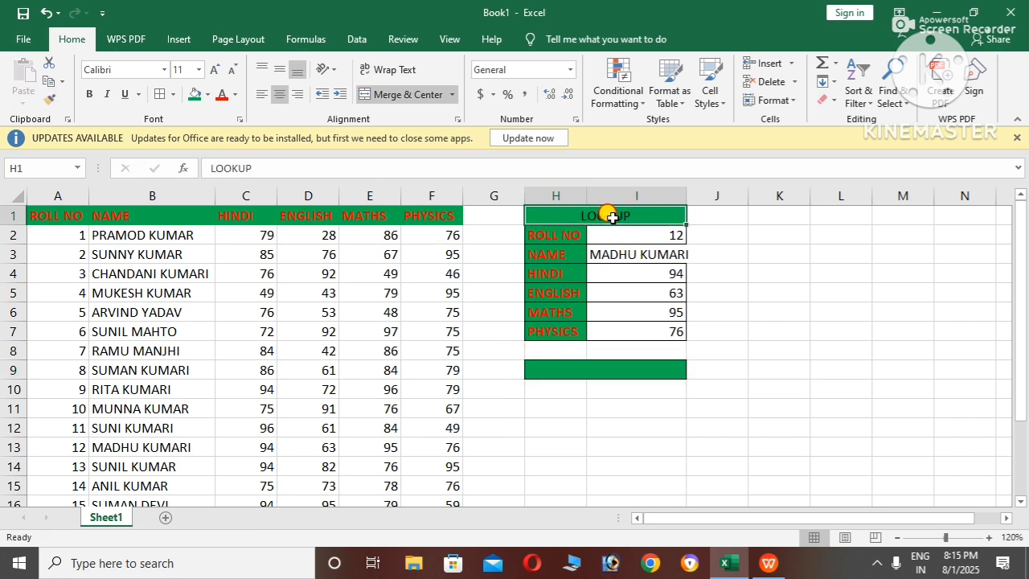
double_click(632, 207)
drag(632, 207, 581, 206)
right_click(580, 207)
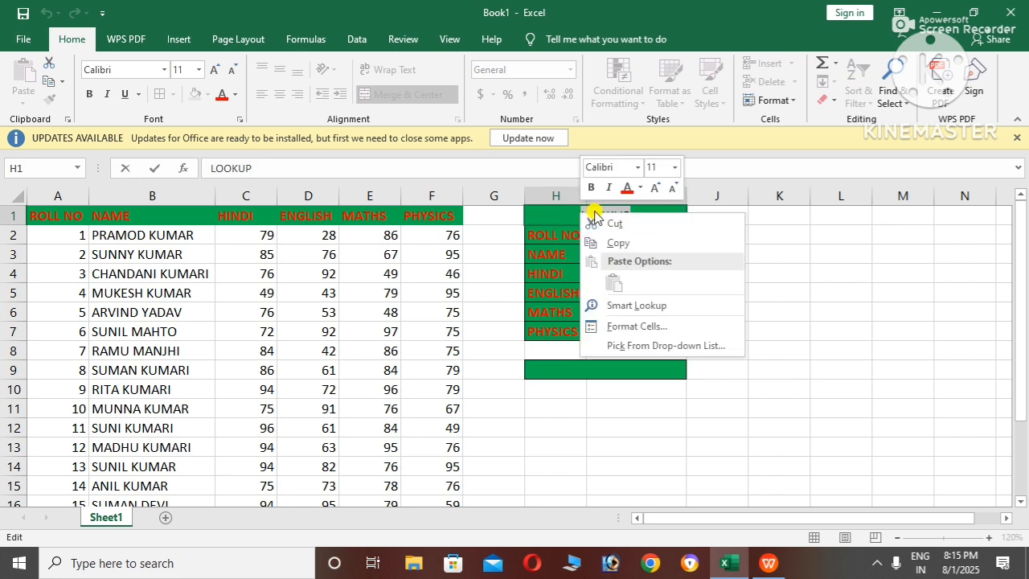
click(617, 243)
click(586, 361)
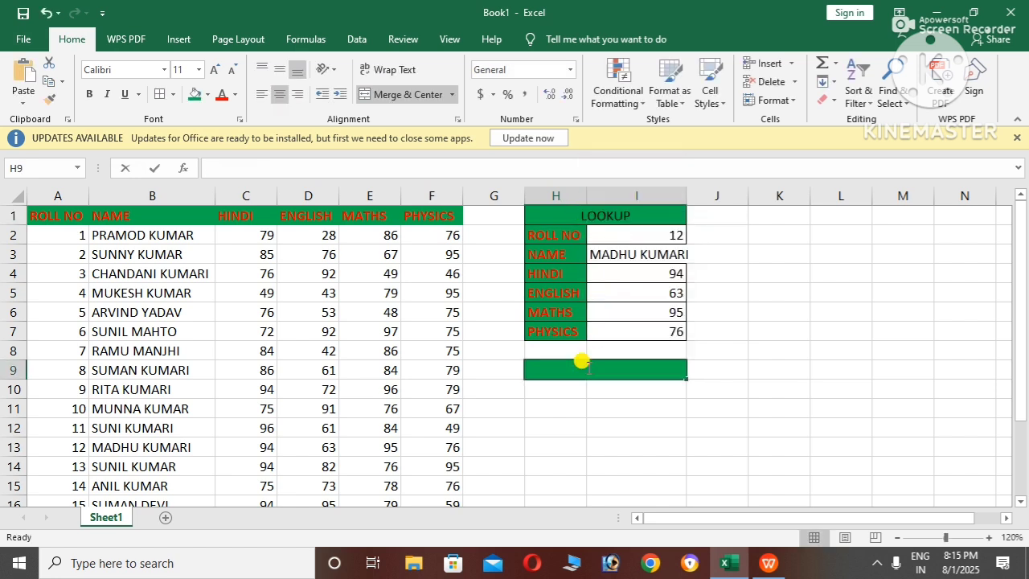
double_click(581, 361)
key(ctrl+v)
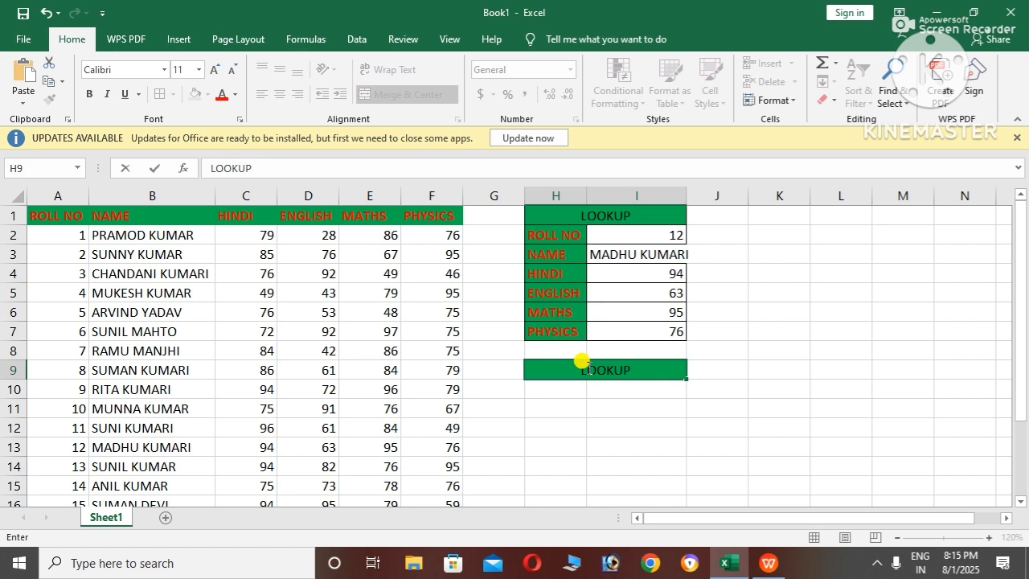
- Change the heading in H9 to VLOOKUP
double_click(572, 360)
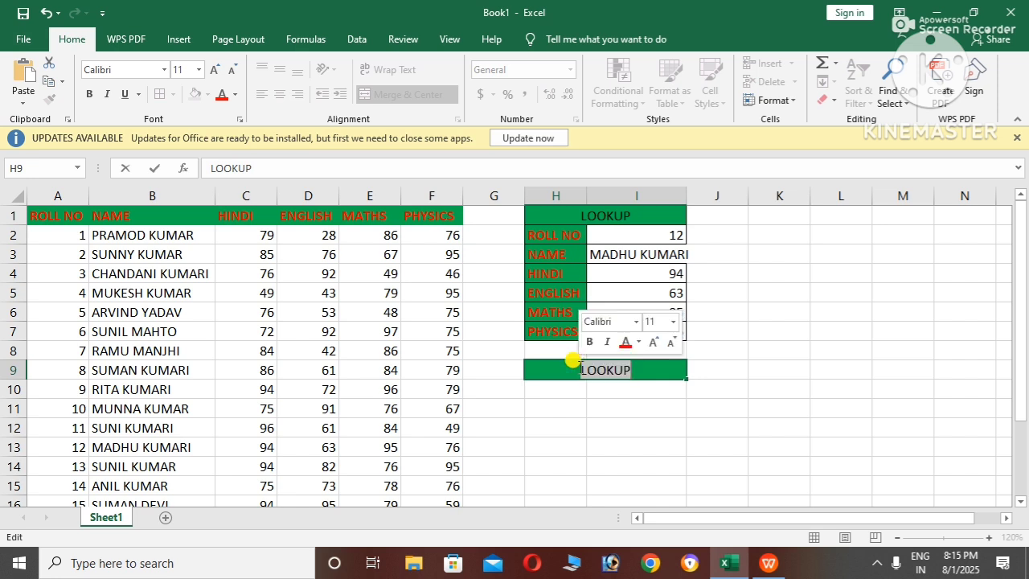
click(572, 360)
text(V)
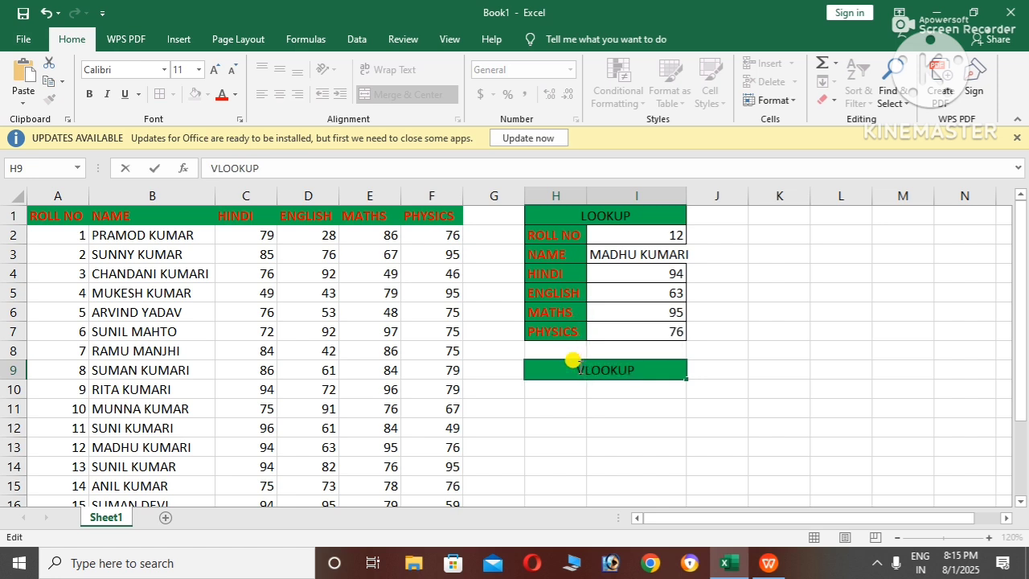
click(572, 386)
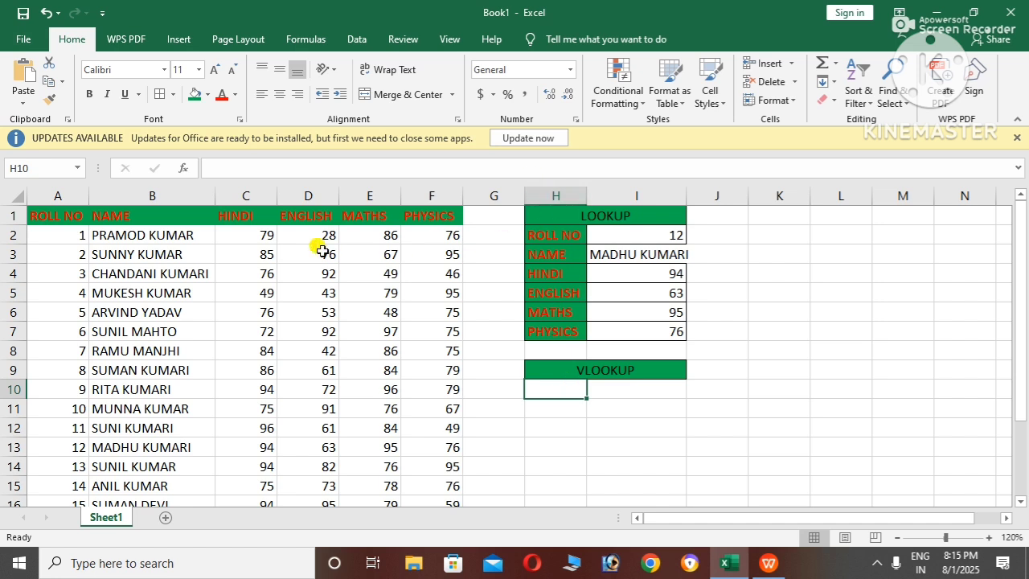
- Copy the table headers A1:F1 and paste them transposed down column H starting at H10
drag(36, 207, 449, 220)
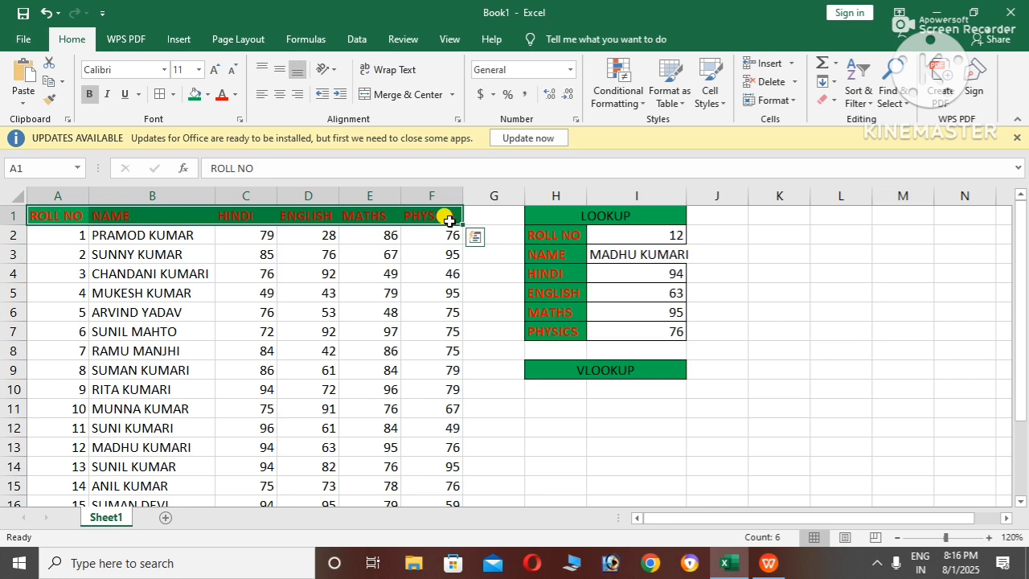
right_click(448, 220)
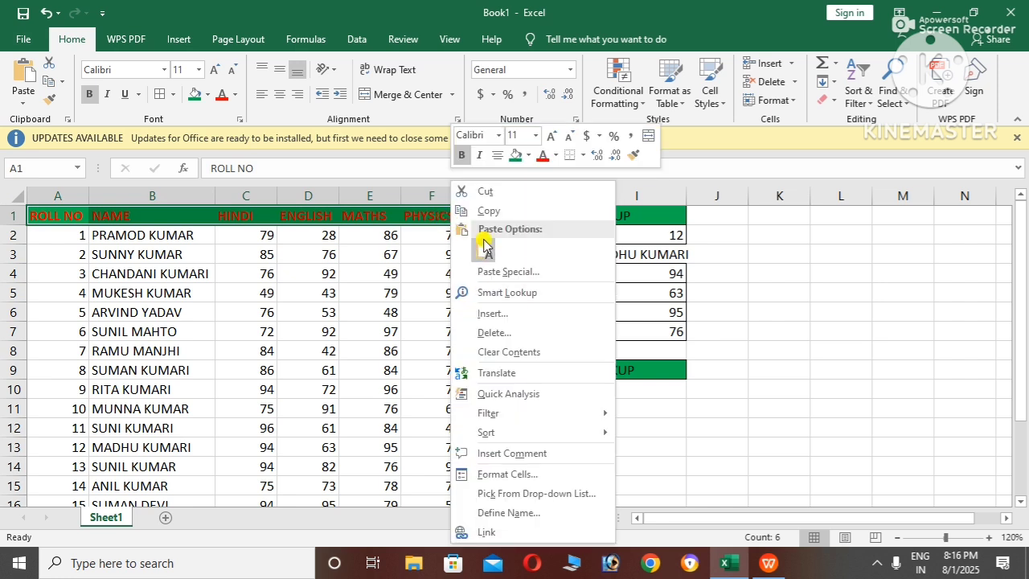
click(486, 211)
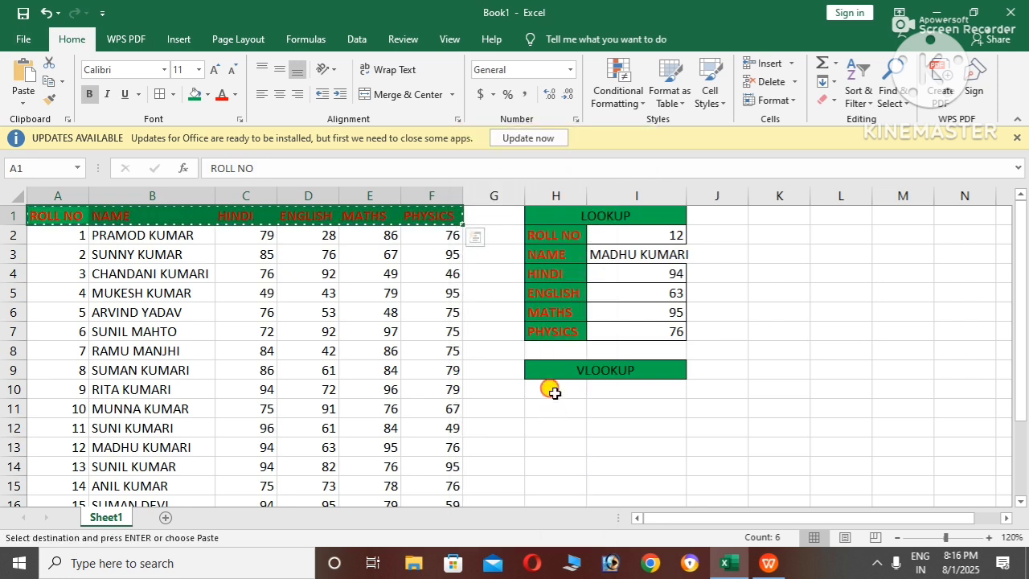
click(554, 392)
right_click(555, 391)
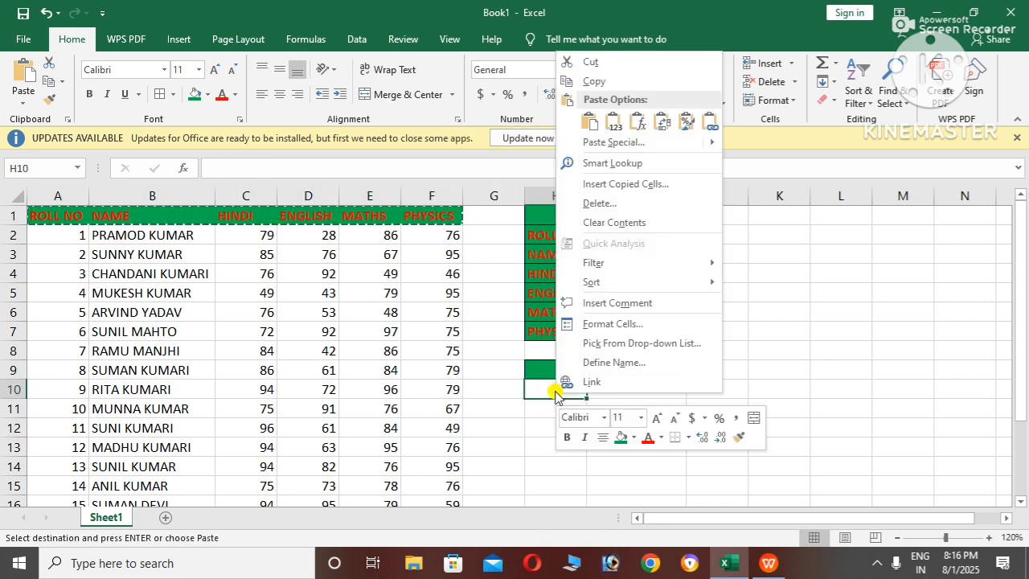
click(594, 146)
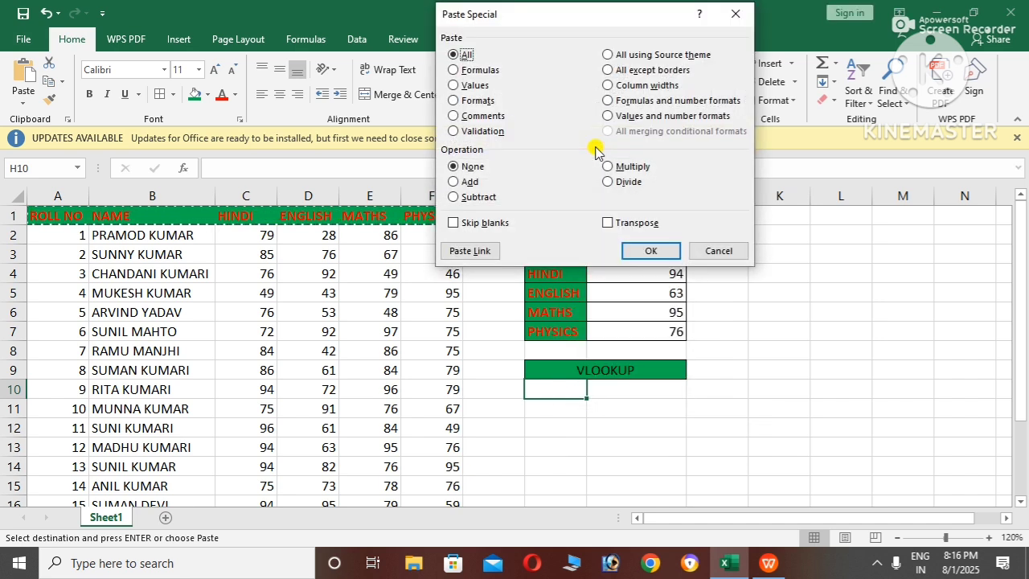
click(625, 224)
click(634, 247)
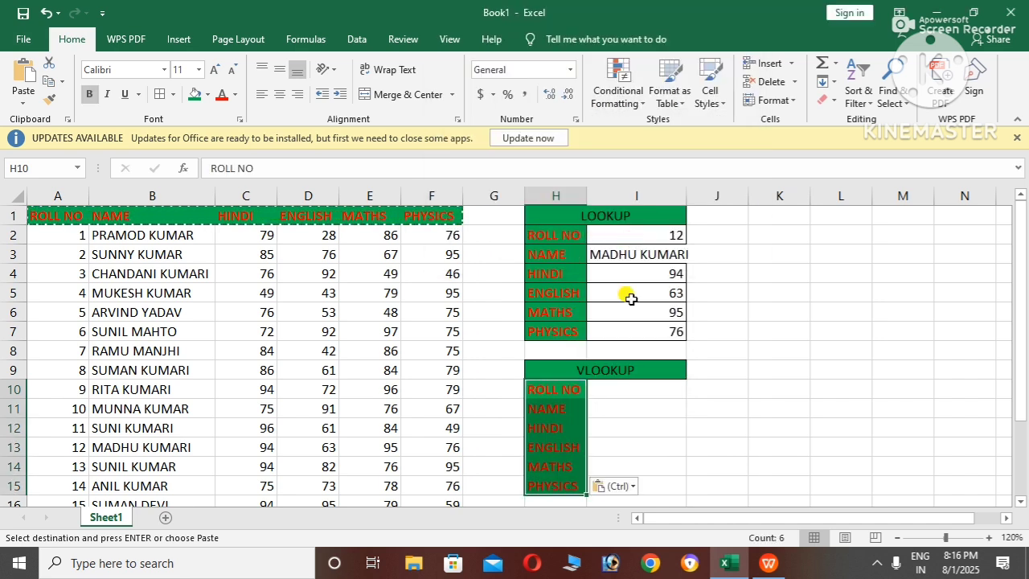
- Apply all borders to the VLOOKUP block H9:I15
drag(567, 382, 625, 479)
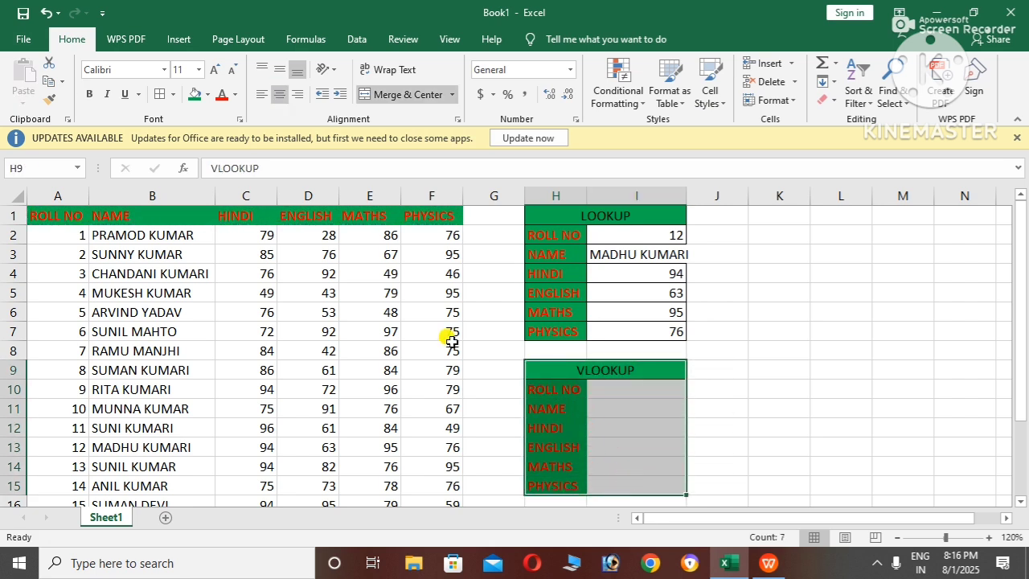
click(173, 94)
click(191, 233)
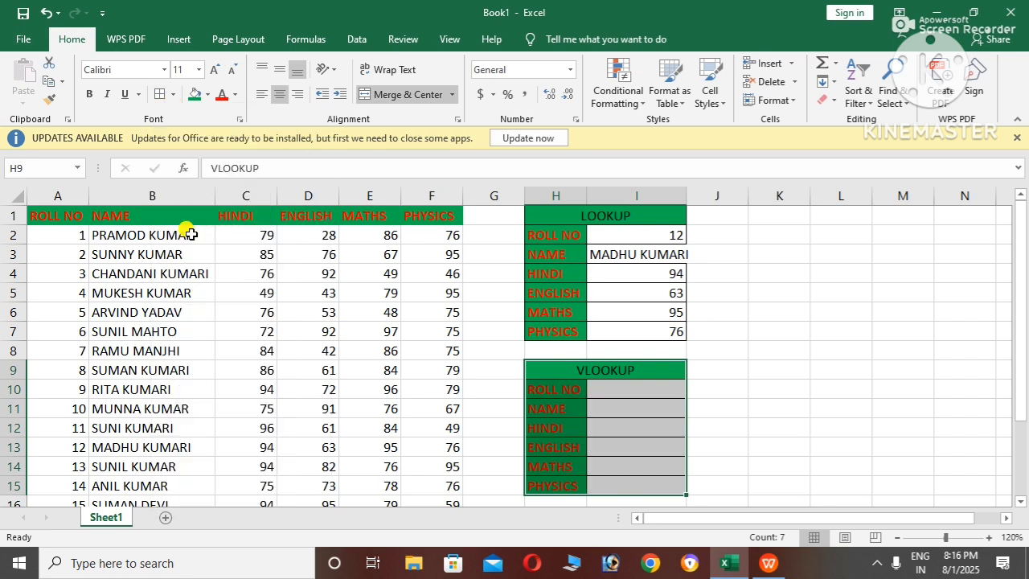
click(850, 442)
scroll(601, 383, down, 1)
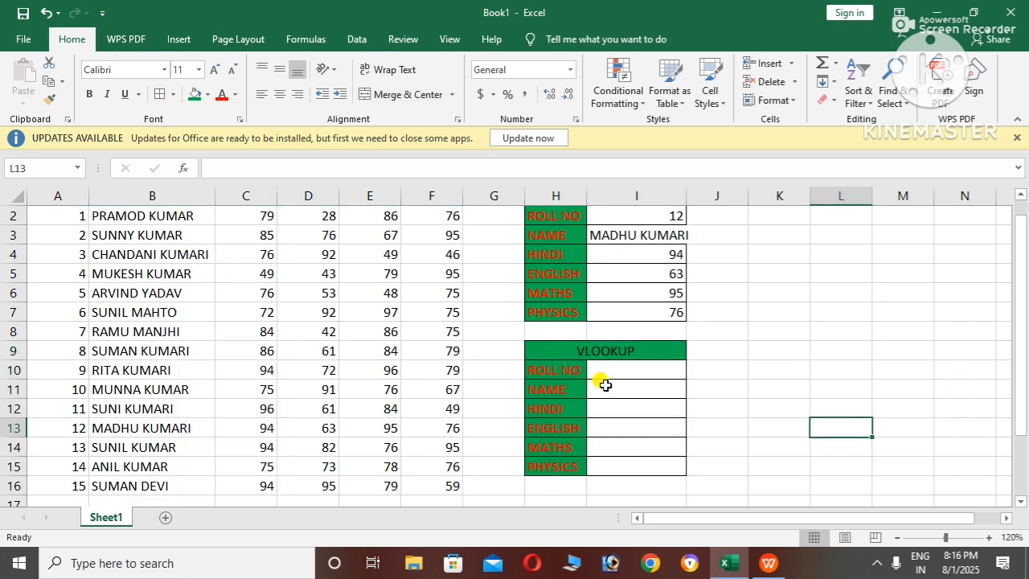
click(617, 369)
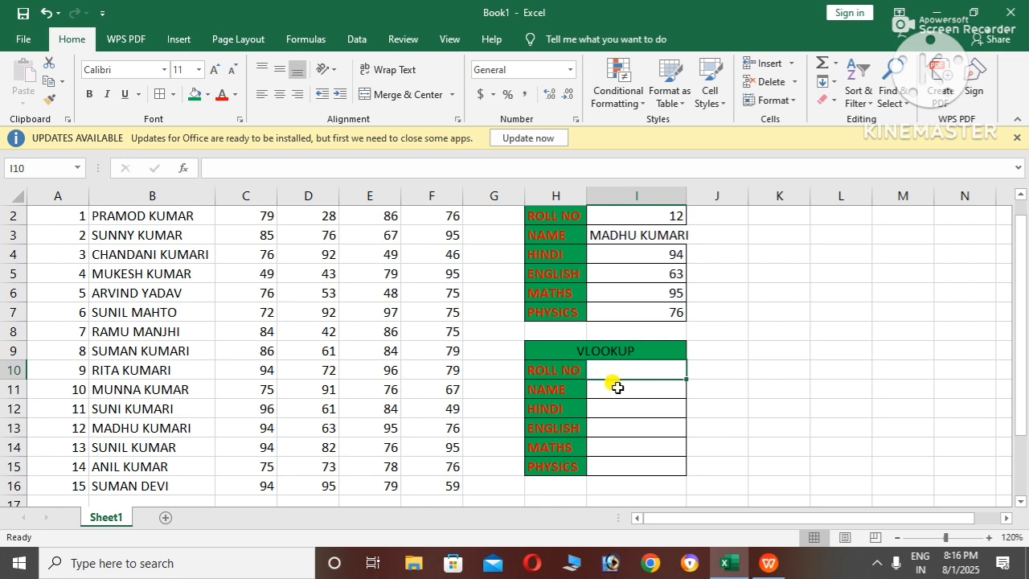
click(617, 390)
text(=)
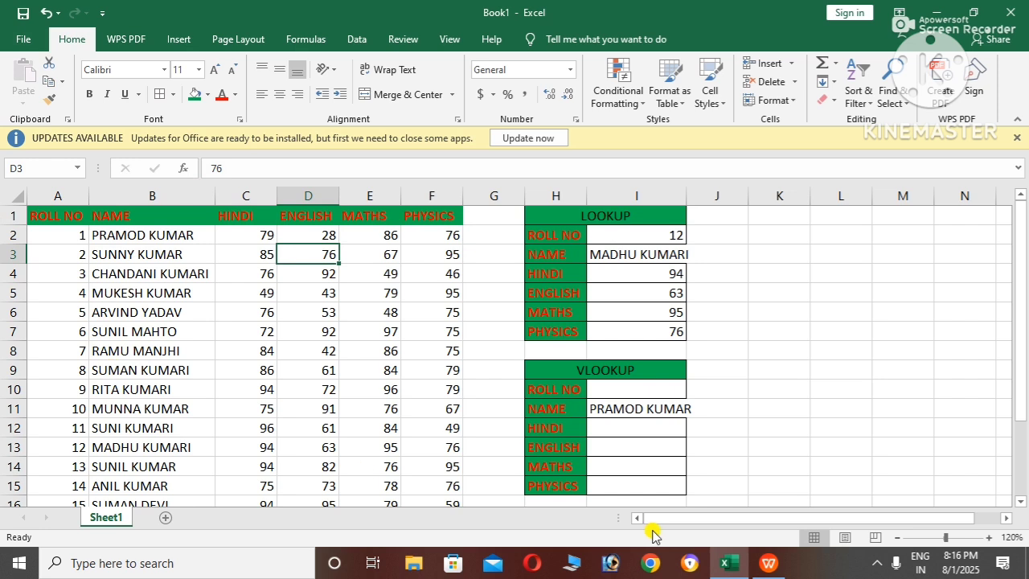
click(667, 410)
click(691, 408)
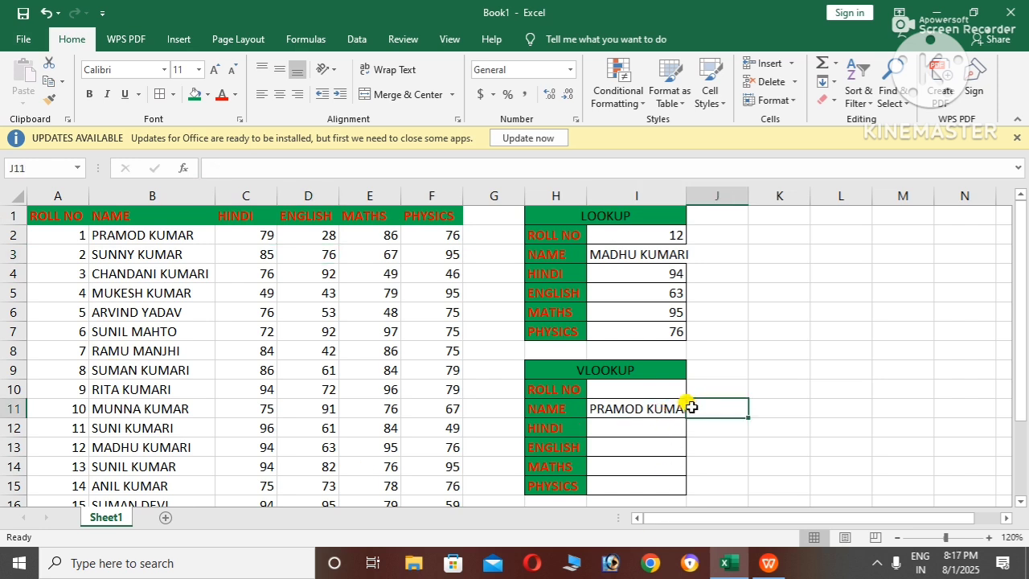
key(Escape)
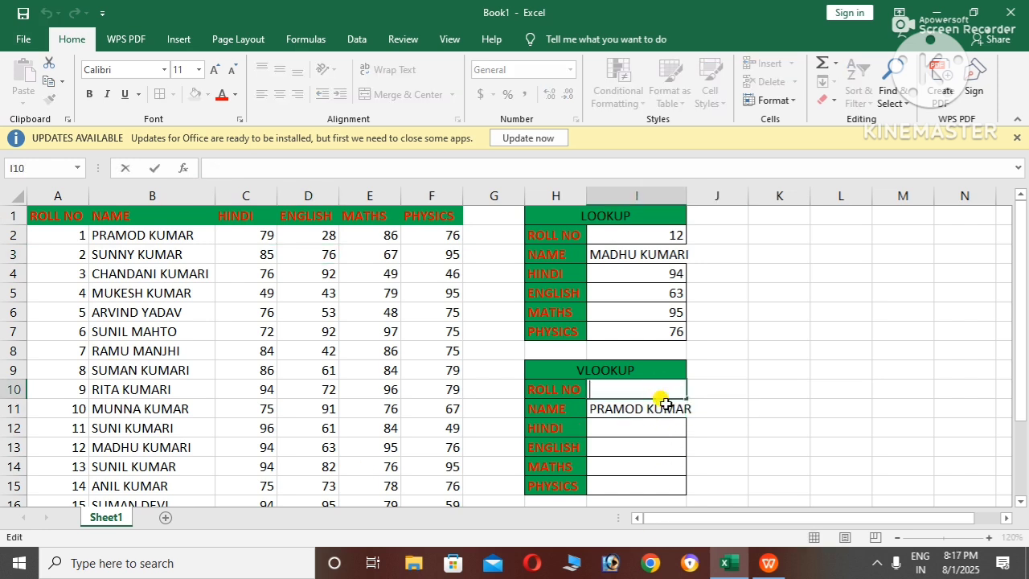
click(663, 403)
key(Delete)
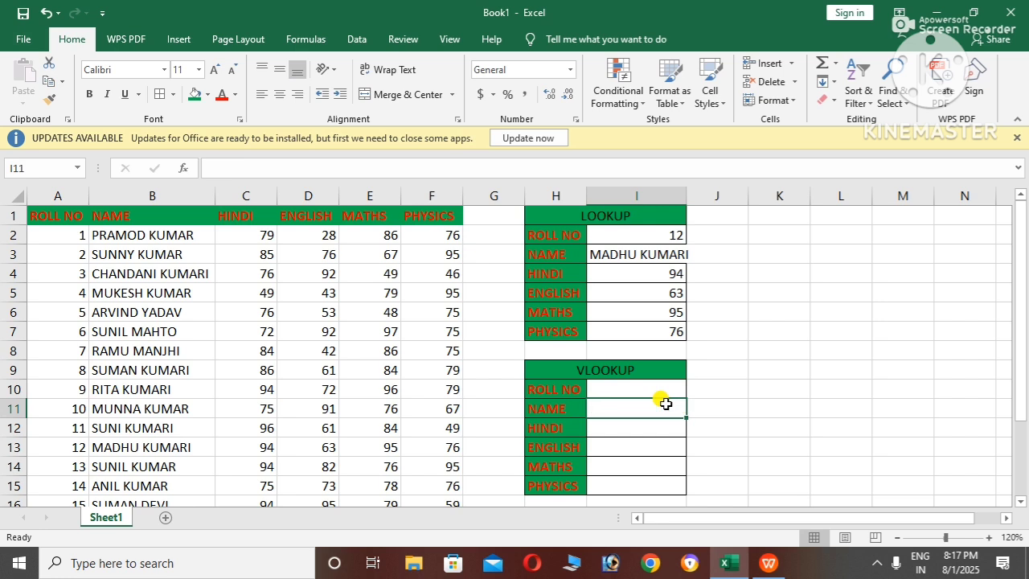
click(643, 439)
key(BackSpace)
- Start a VLOOKUP formula in I11, the NAME cell of the VLOOKUP block, using I10 as the lookup value
click(635, 408)
text(=)
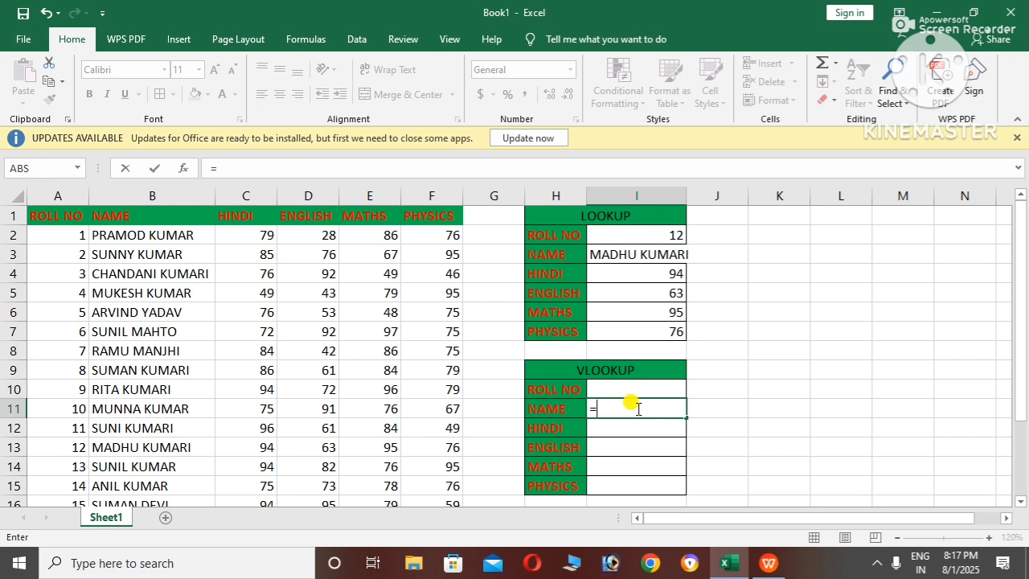
text(VLOO)
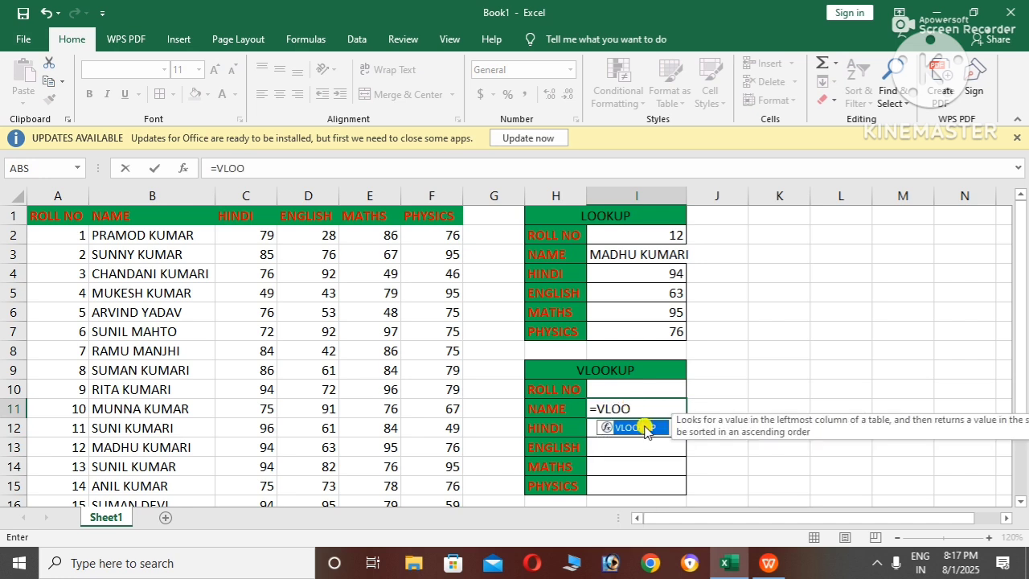
double_click(640, 427)
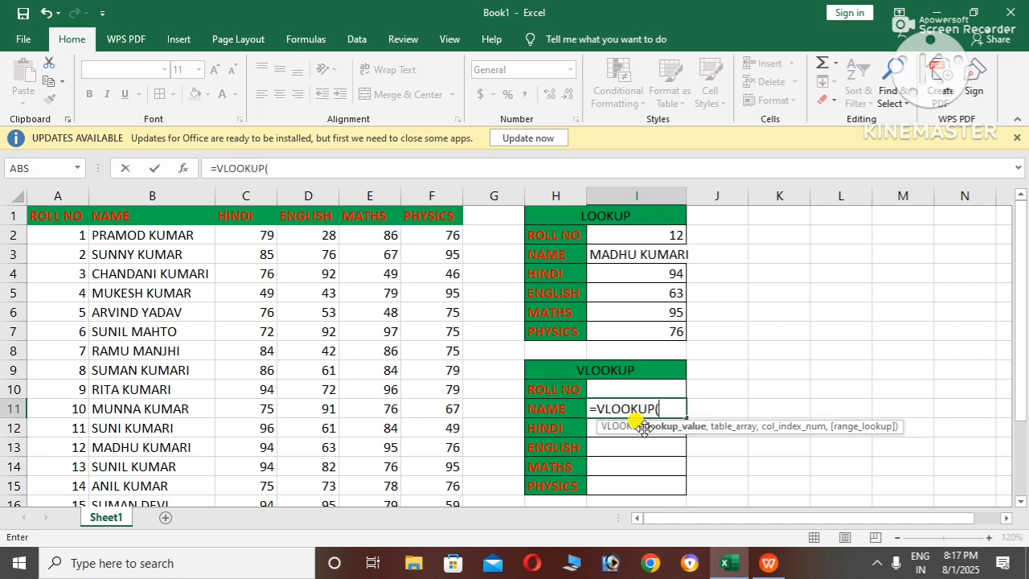
click(648, 393)
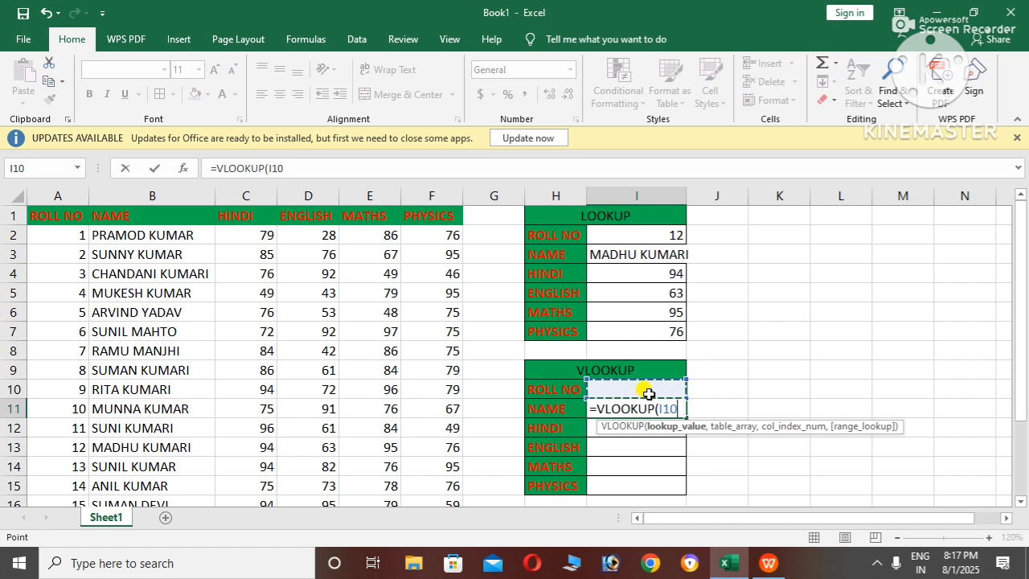
text(,)
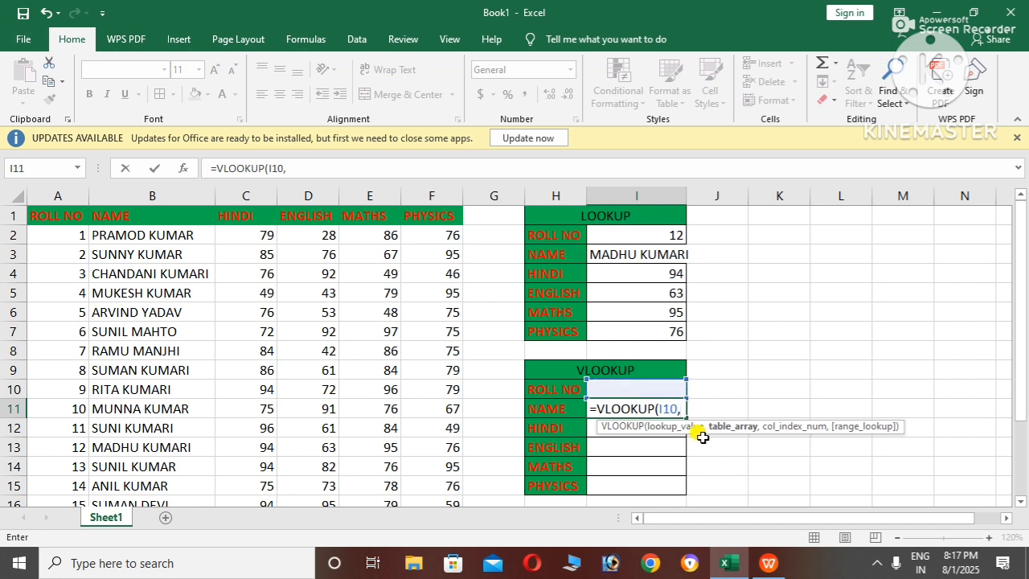
key(BackSpace)
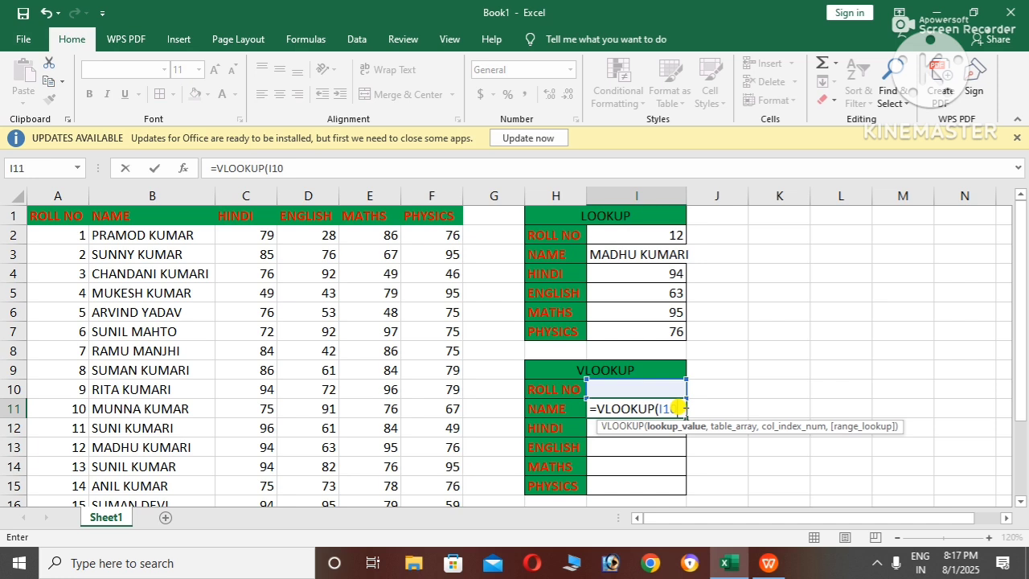
text(,)
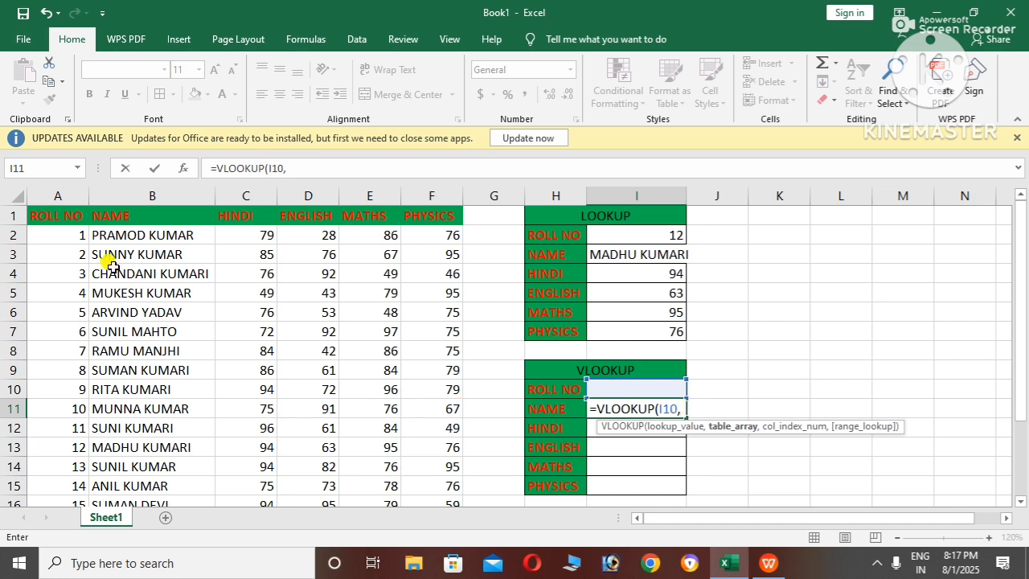
click(72, 233)
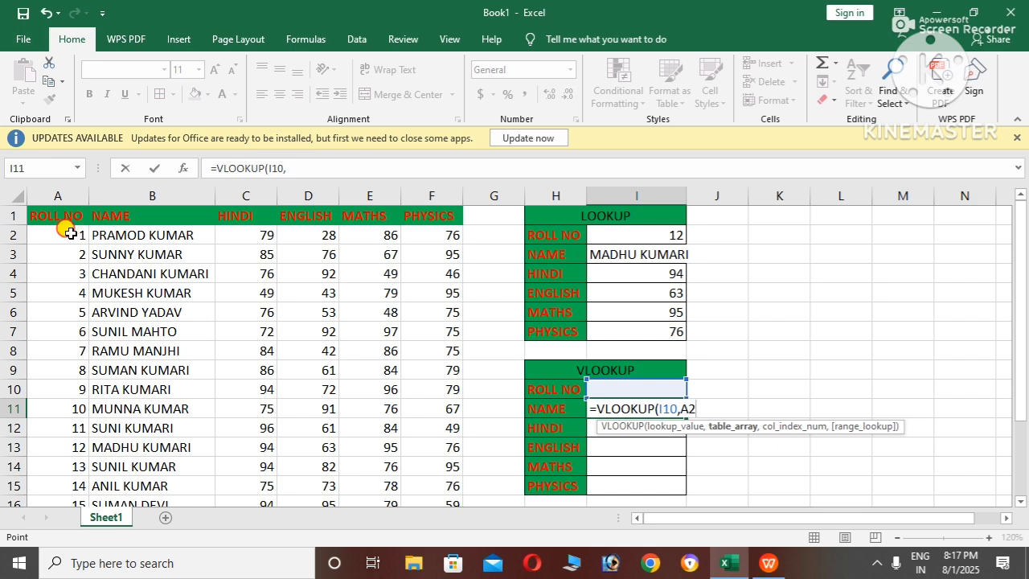
drag(71, 233, 161, 436)
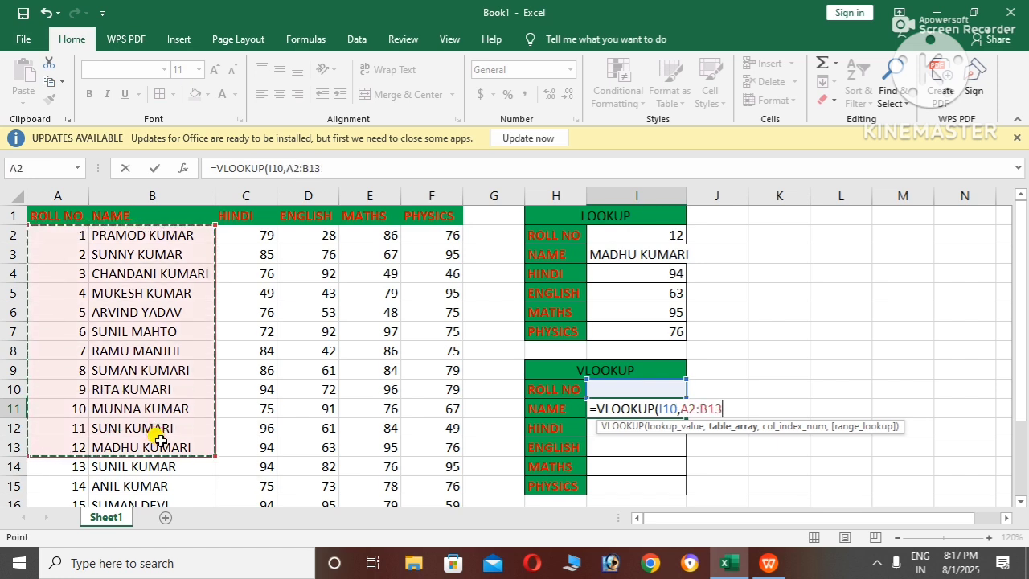
click(470, 387)
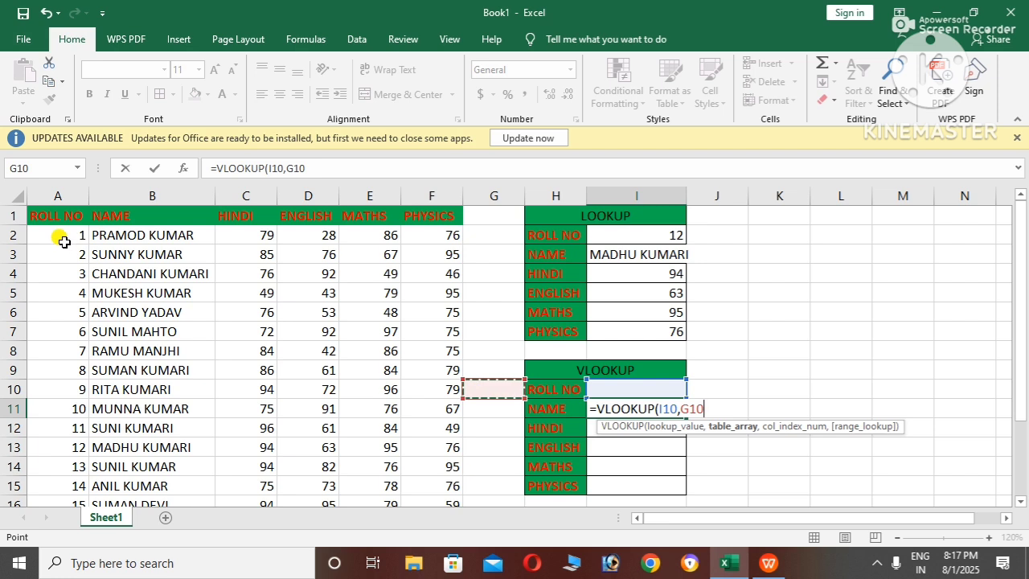
- Complete the NAME formula in I11 with table array A2:F16 and column index 2
drag(64, 241, 403, 351)
text(,)
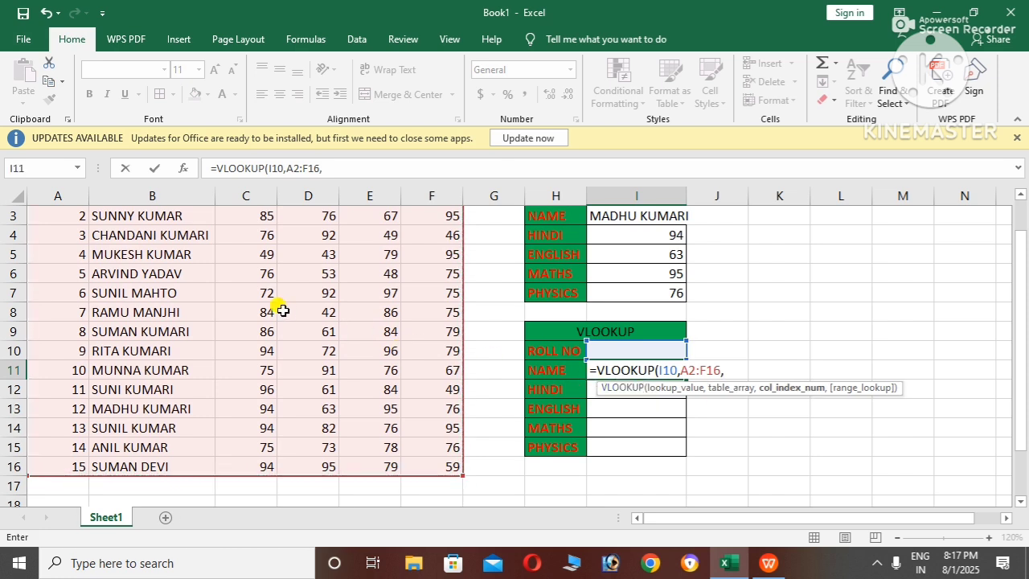
drag(1019, 277, 1017, 221)
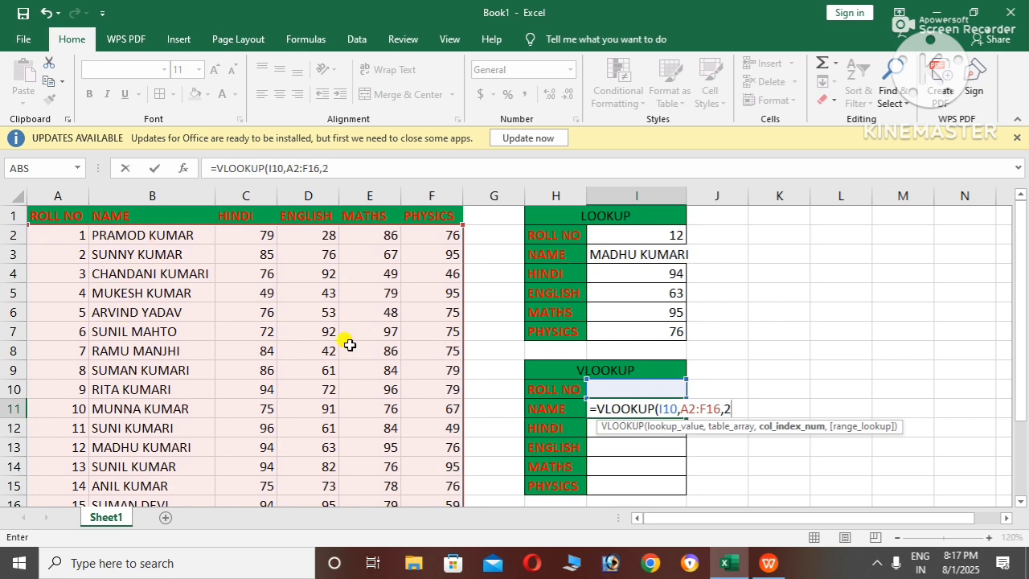
text())
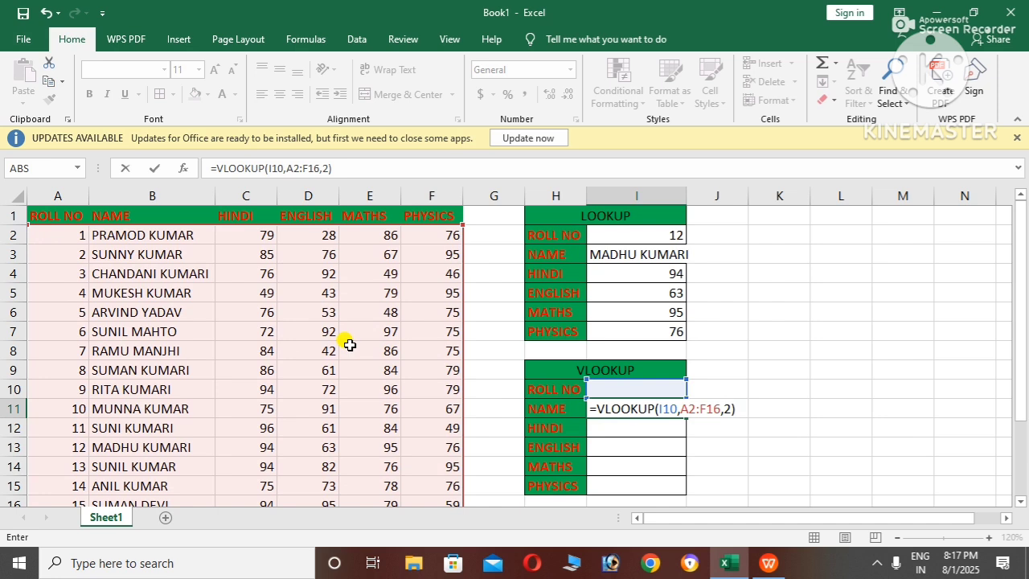
key(Return)
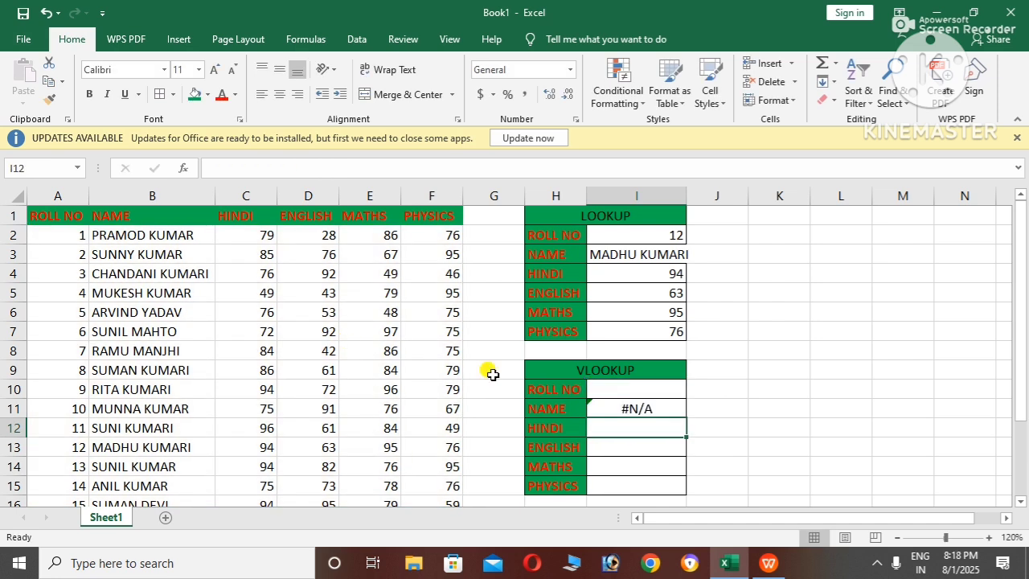
- Enter roll number 1 in I10 and auto-fit column I to its contents
click(634, 396)
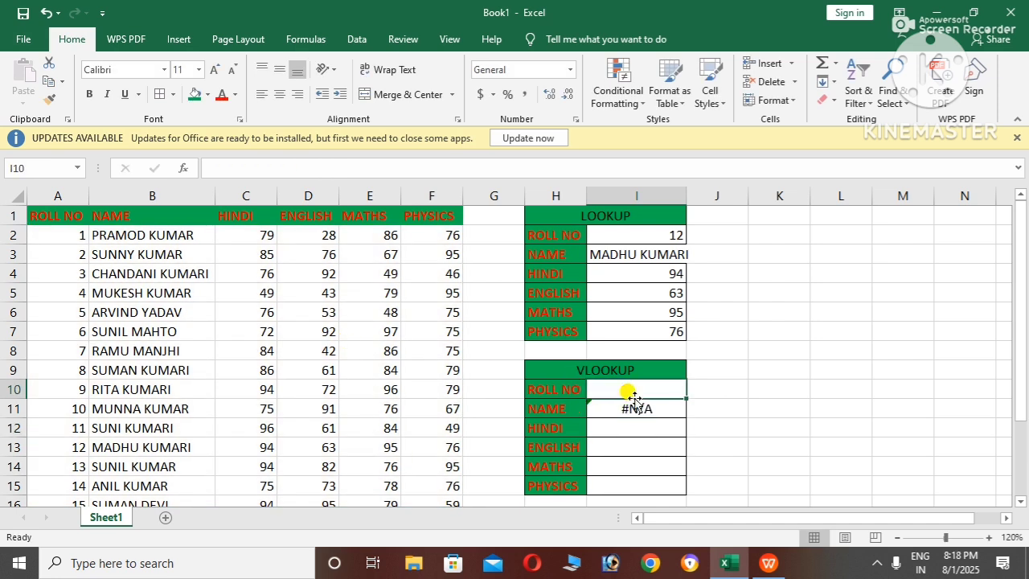
text(1)
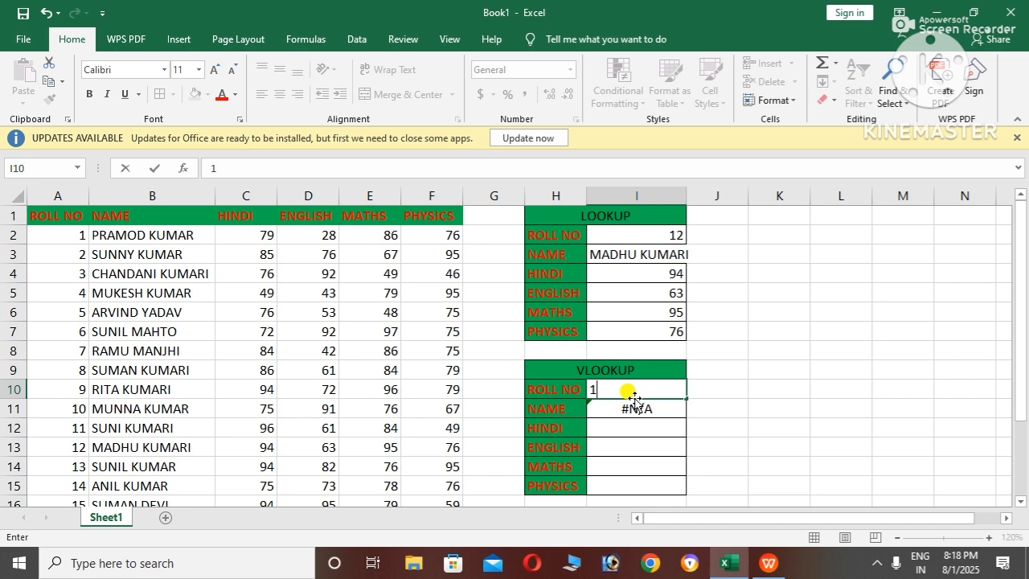
click(728, 388)
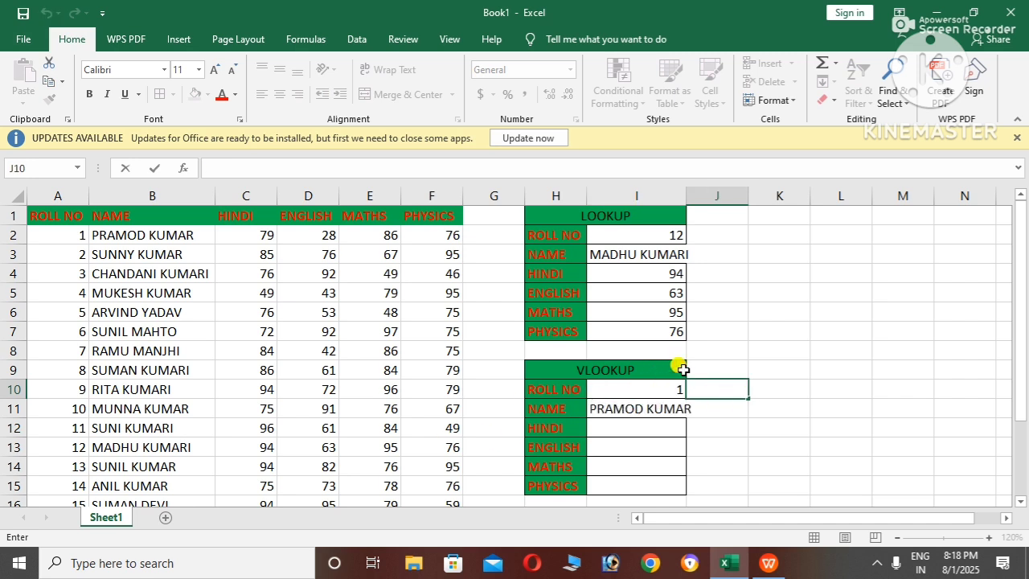
double_click(684, 194)
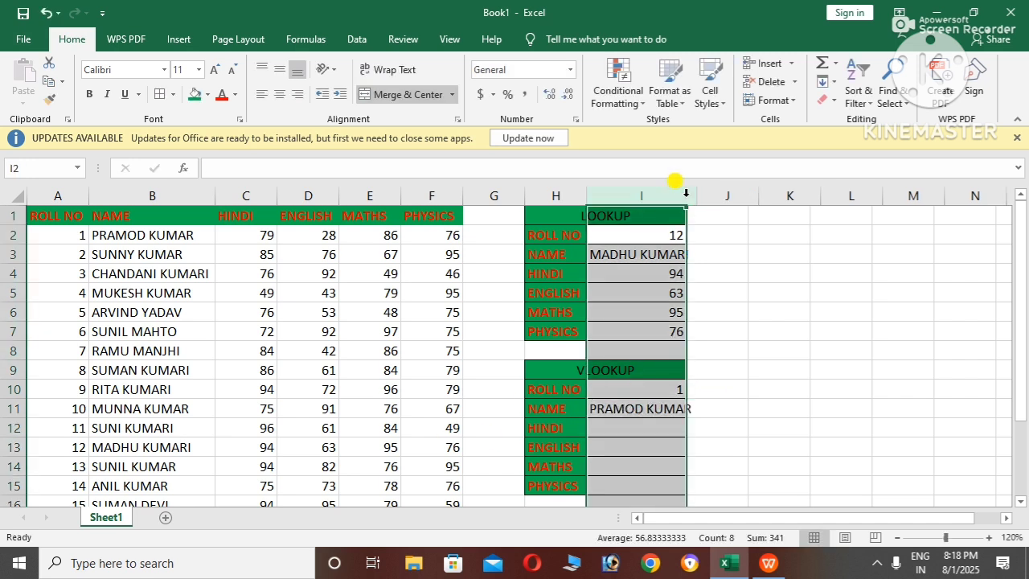
click(746, 370)
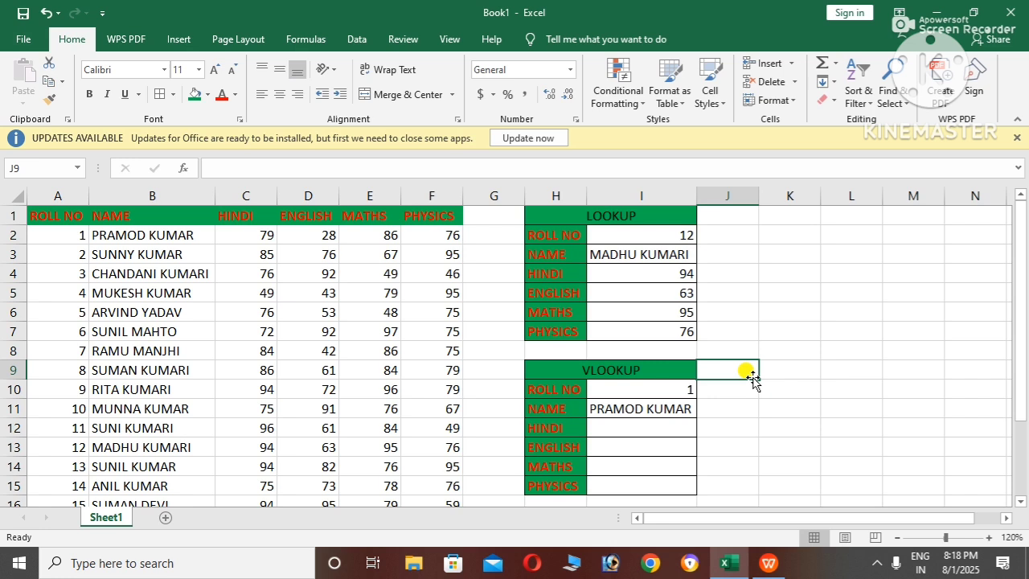
- Change the roll number in I10 to 5
double_click(682, 384)
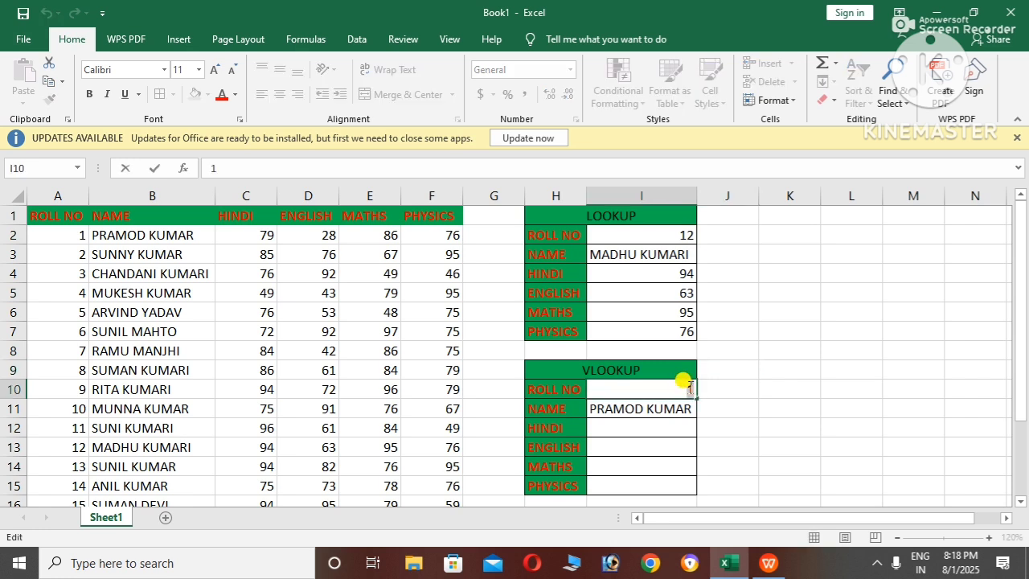
key(BackSpace)
click(719, 387)
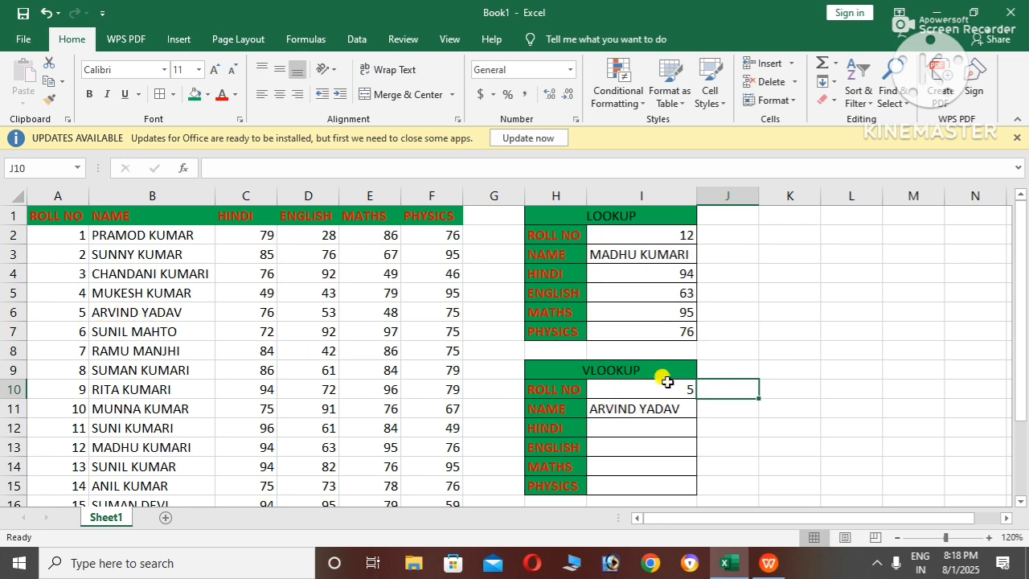
- Start a VLOOKUP formula in I12, the HINDI cell of the VLOOKUP block, using I10 as the lookup value
click(625, 427)
double_click(626, 428)
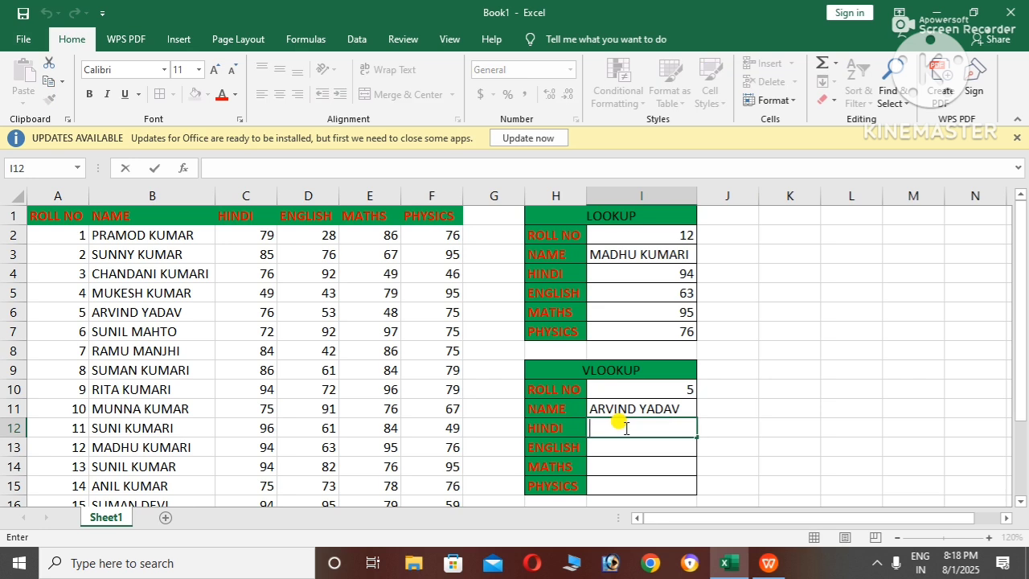
text(=)
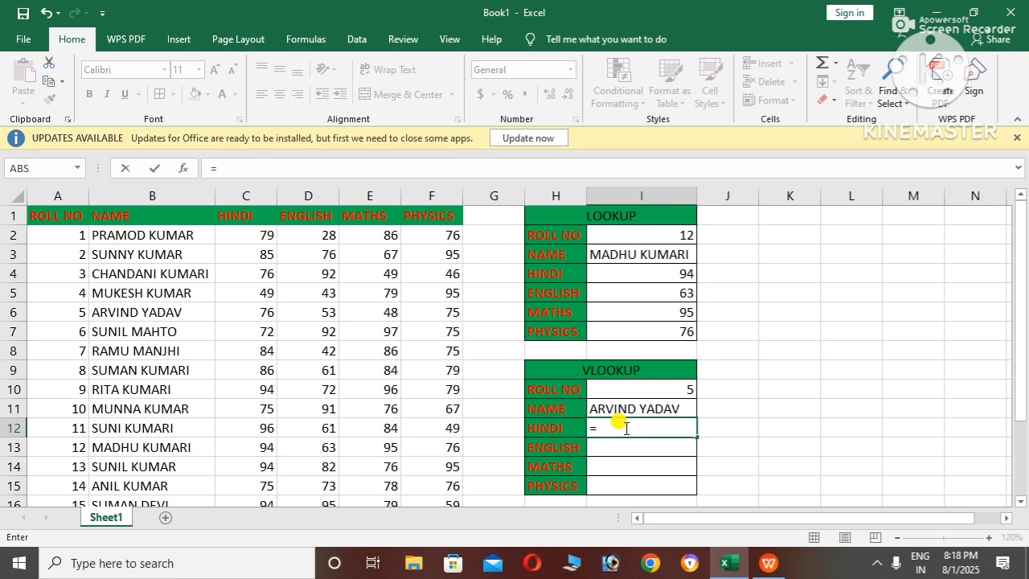
text(VLOO)
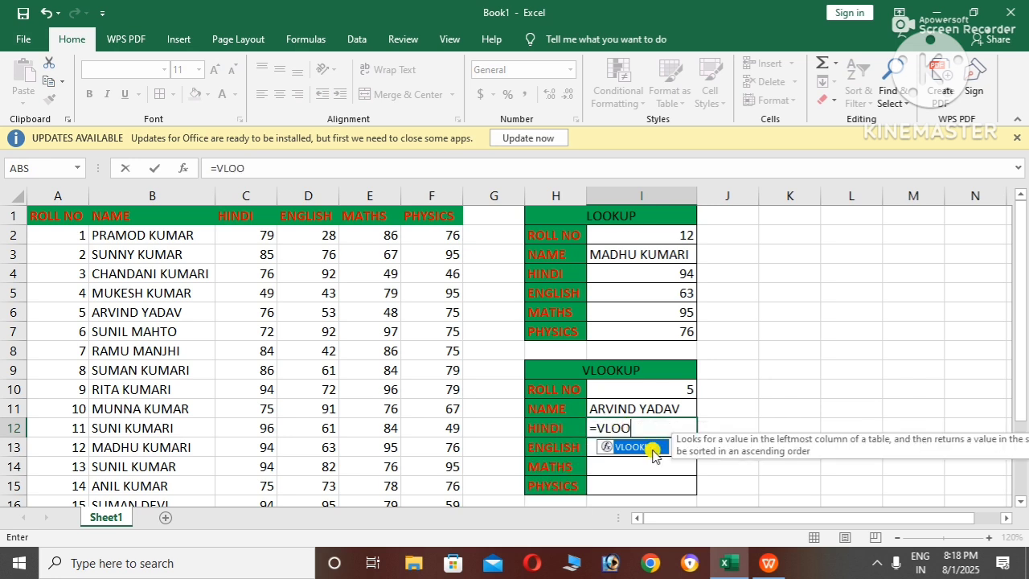
double_click(653, 453)
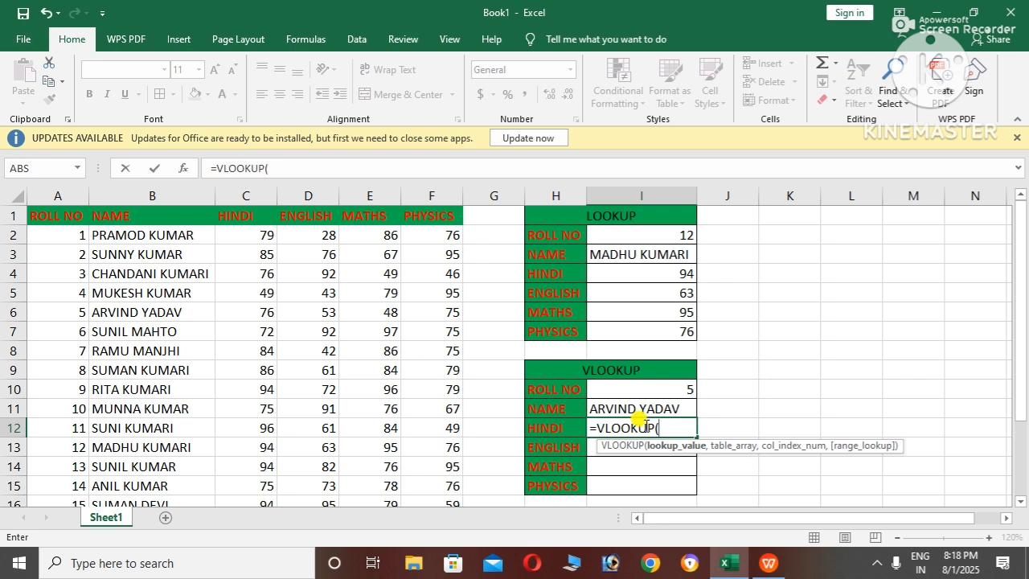
click(658, 391)
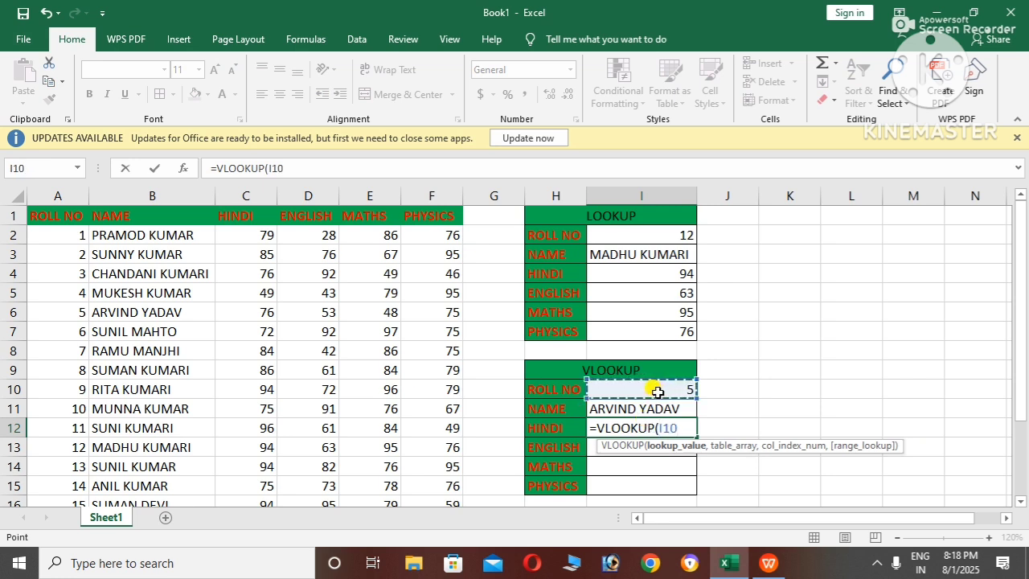
text(,)
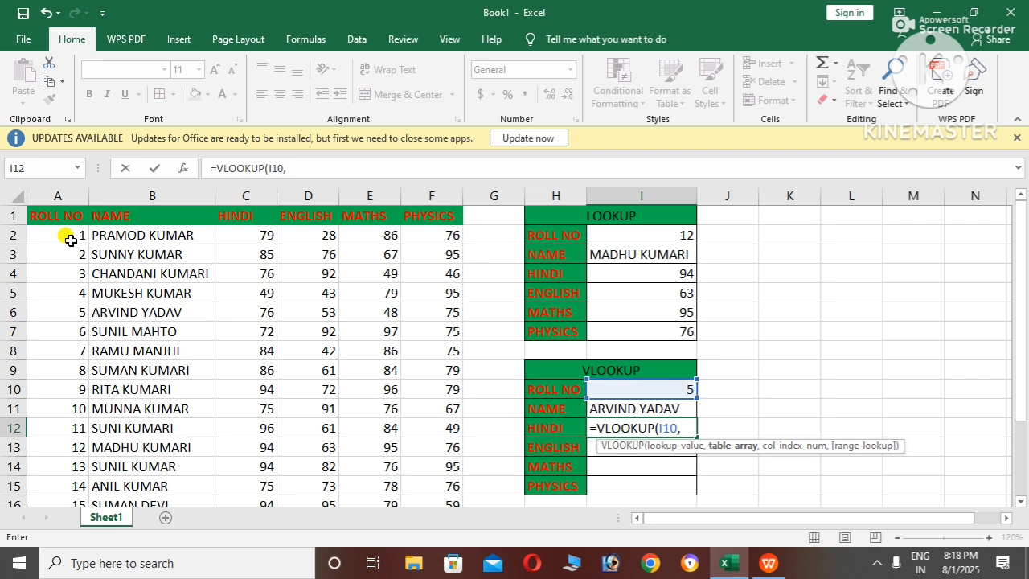
drag(71, 239, 424, 363)
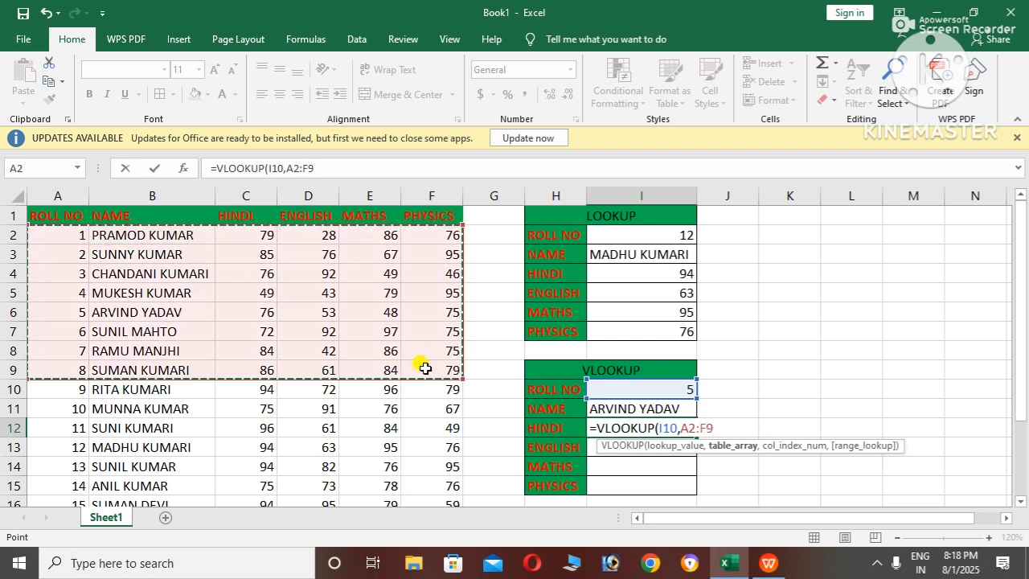
key(Down)
key(Down)
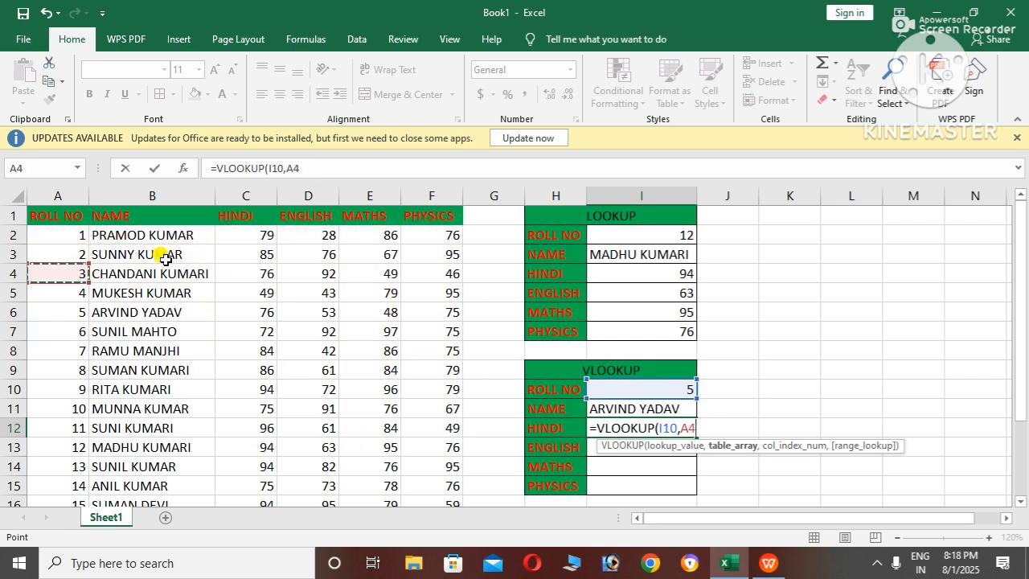
- Complete the HINDI formula in I12 with table array A2:F16 and column index 3
drag(71, 234, 404, 444)
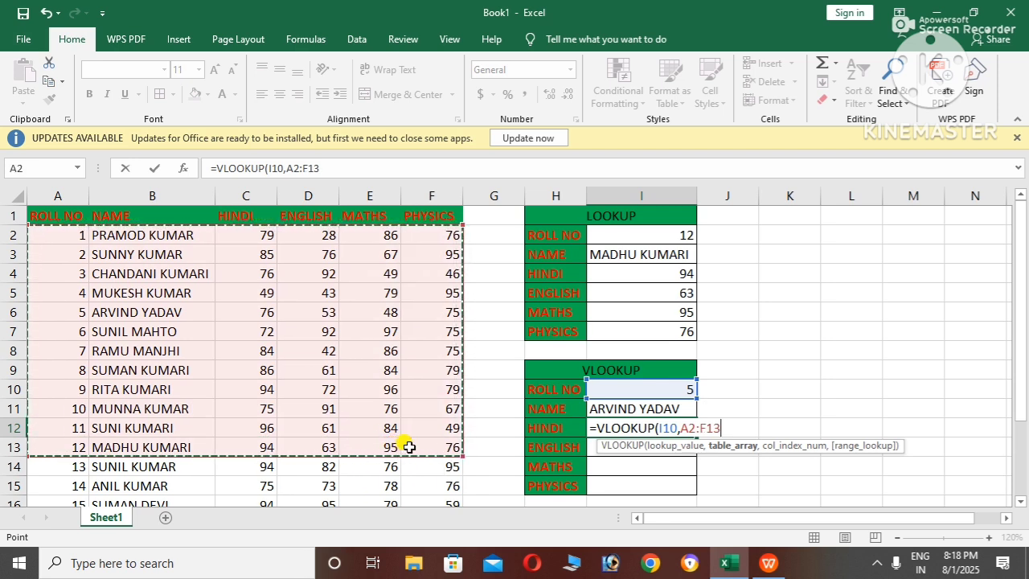
key(shift+Right)
key(shift+Left)
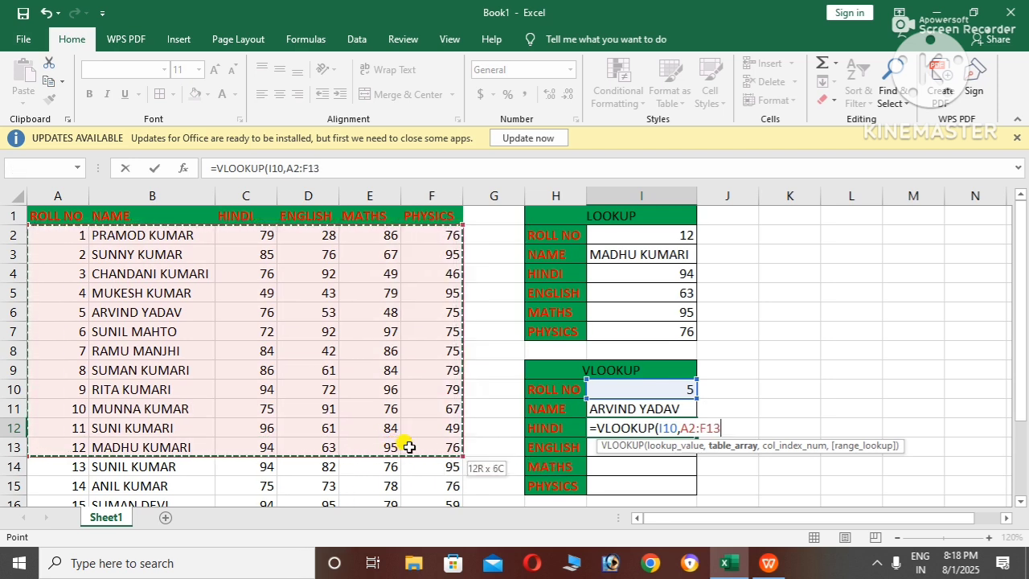
key(shift+Down)
key(shift+Down)
key(shift+Down)
key(shift+Down)
key(shift+Down)
key(shift+Up)
key(shift+Up)
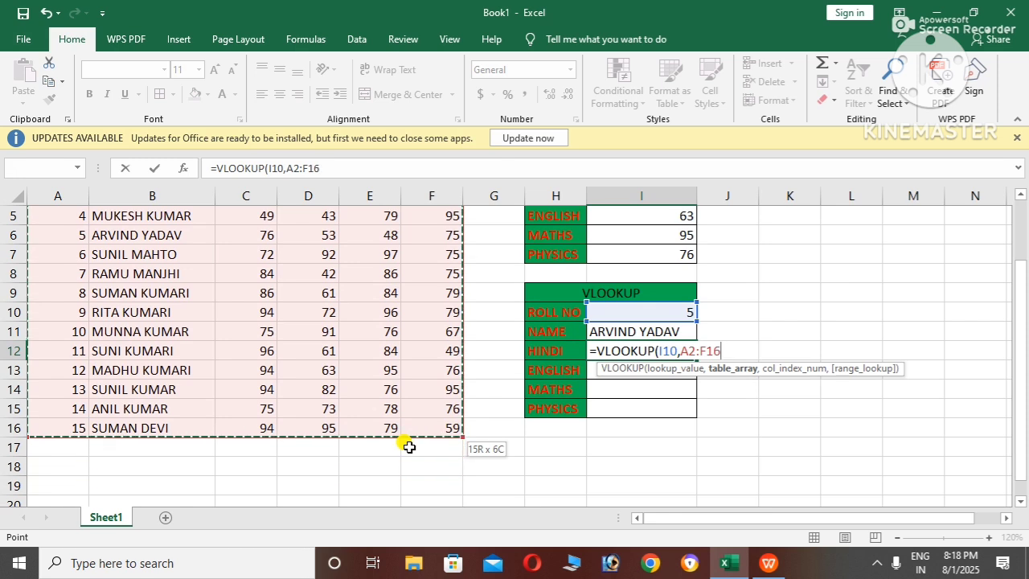
text(,)
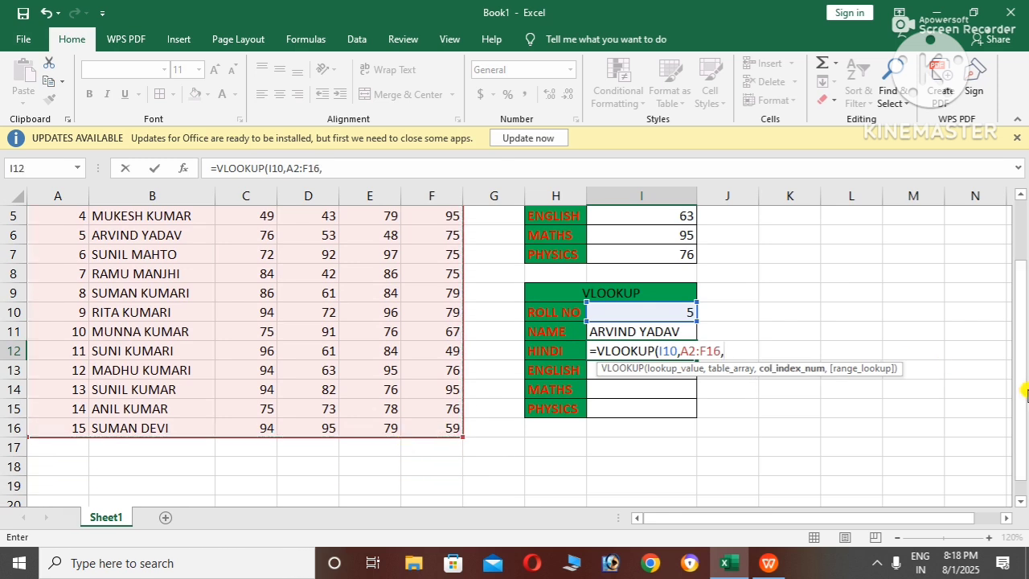
drag(1023, 329, 1014, 247)
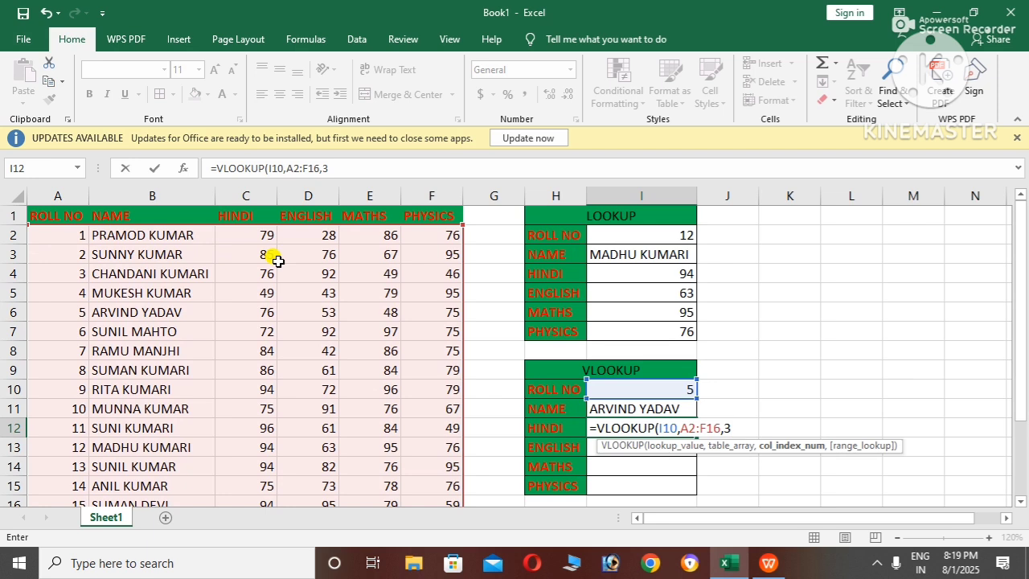
key(Return)
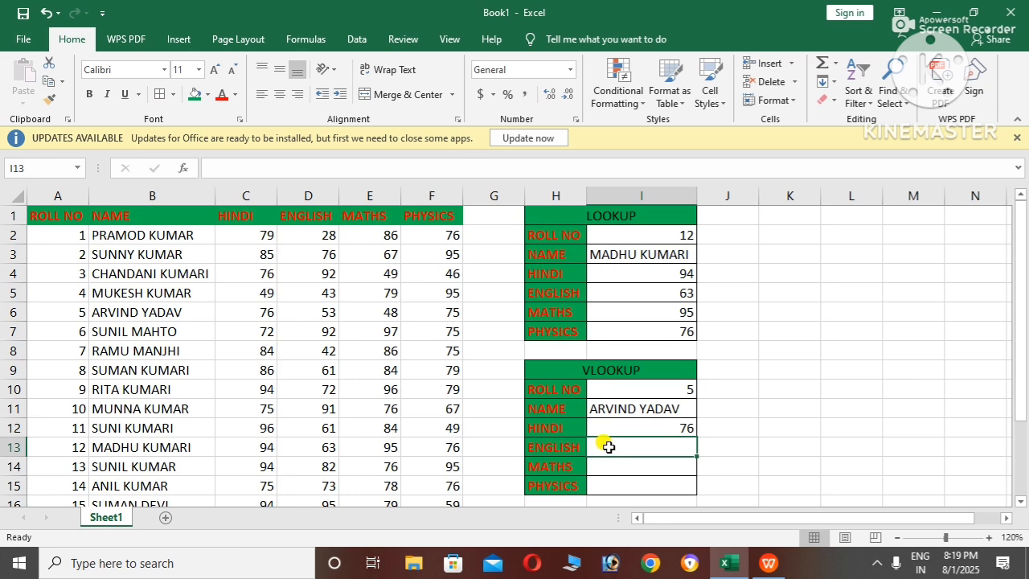
- Start a VLOOKUP formula in I13, the ENGLISH cell of the VLOOKUP block, using I10 as the lookup value
text(=)
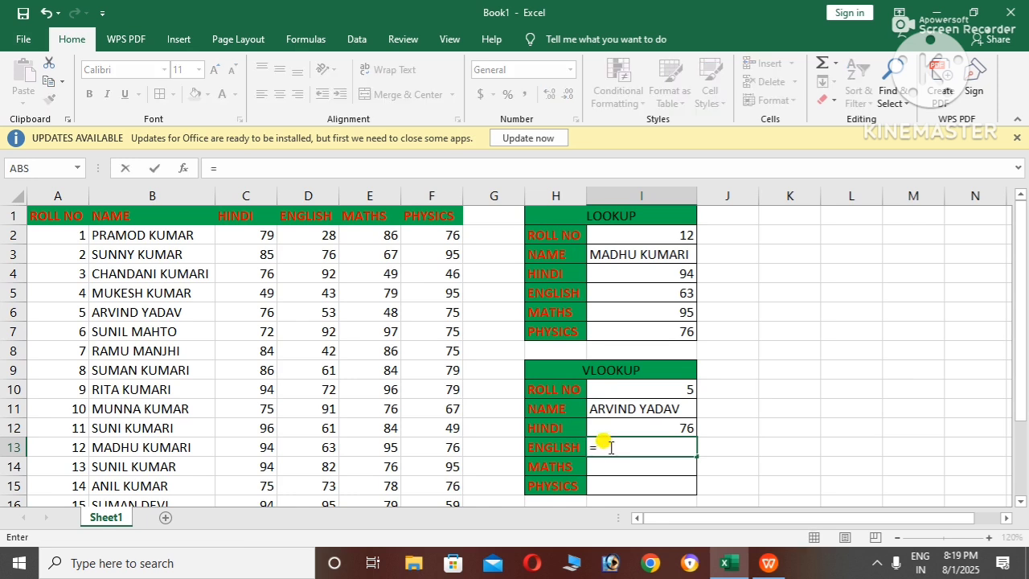
text(VLOO)
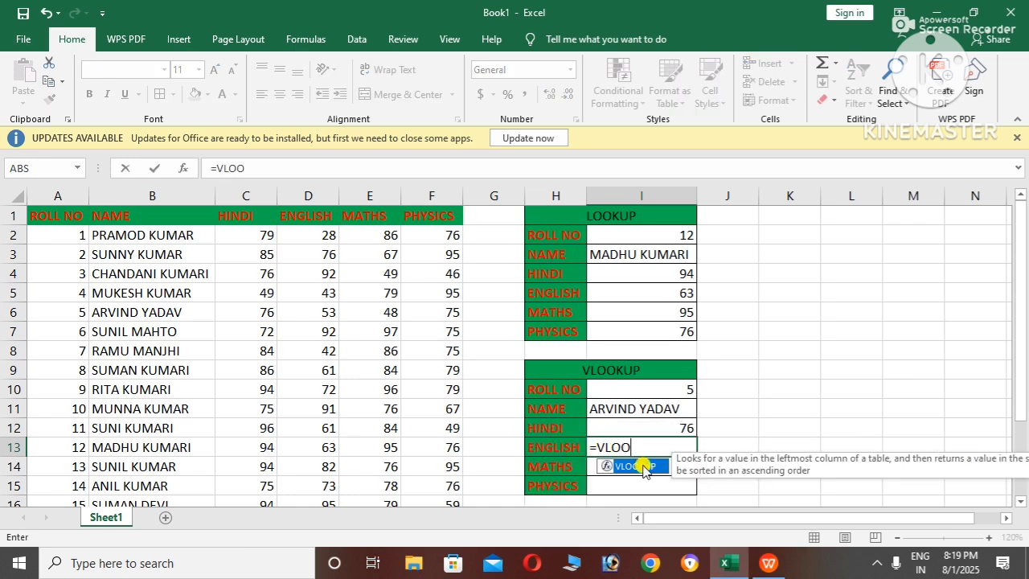
double_click(635, 466)
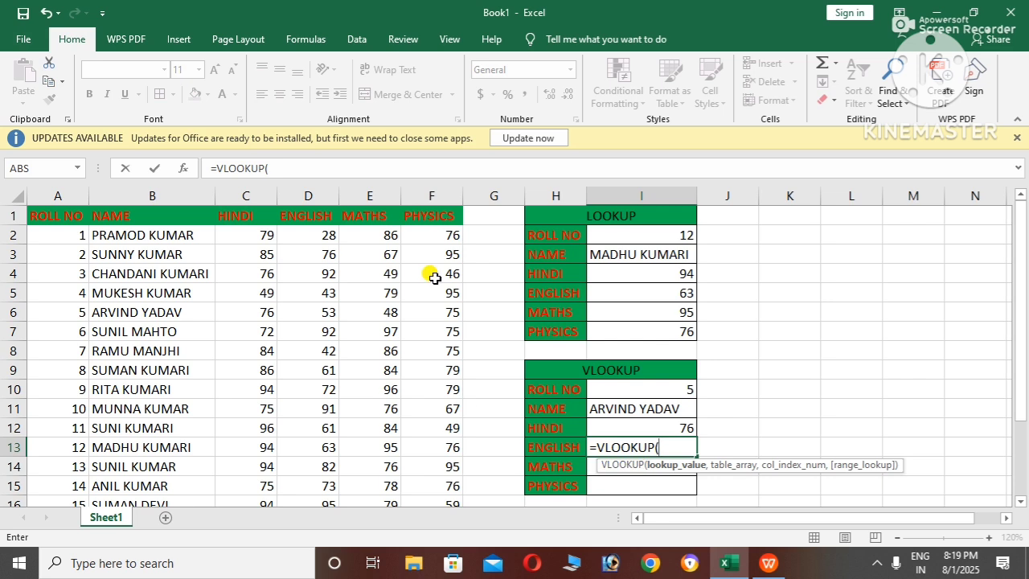
click(624, 389)
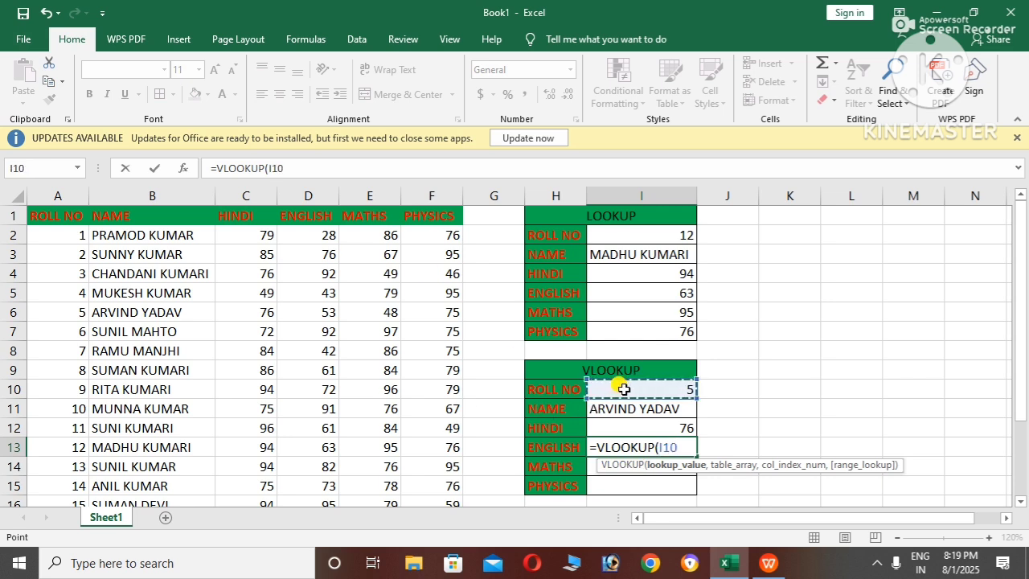
scroll(233, 395, down, 1)
text(,)
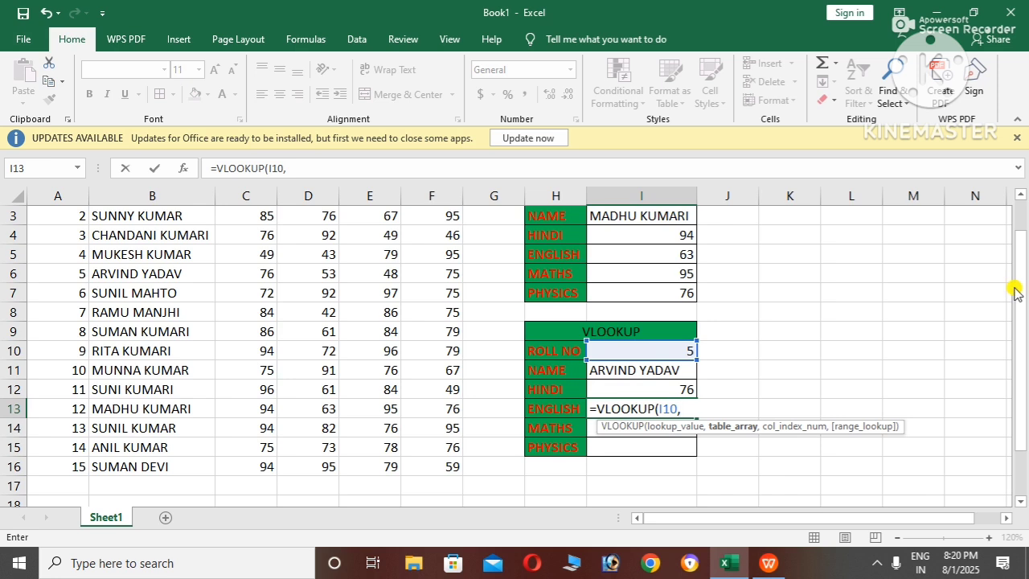
- Complete the ENGLISH formula in I13 with table array A2:F16 and column index 4
drag(1021, 287, 1017, 232)
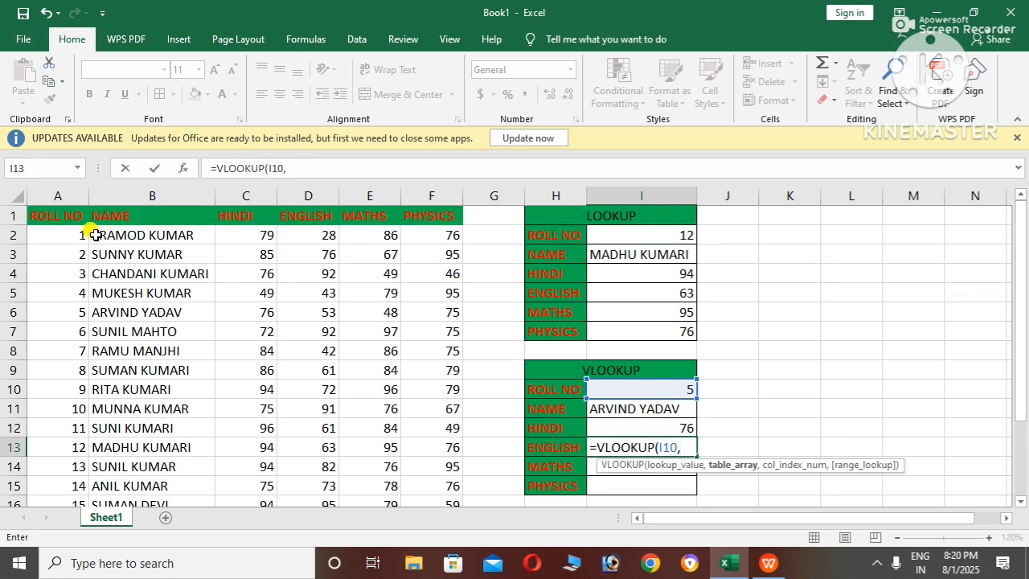
drag(71, 234, 437, 269)
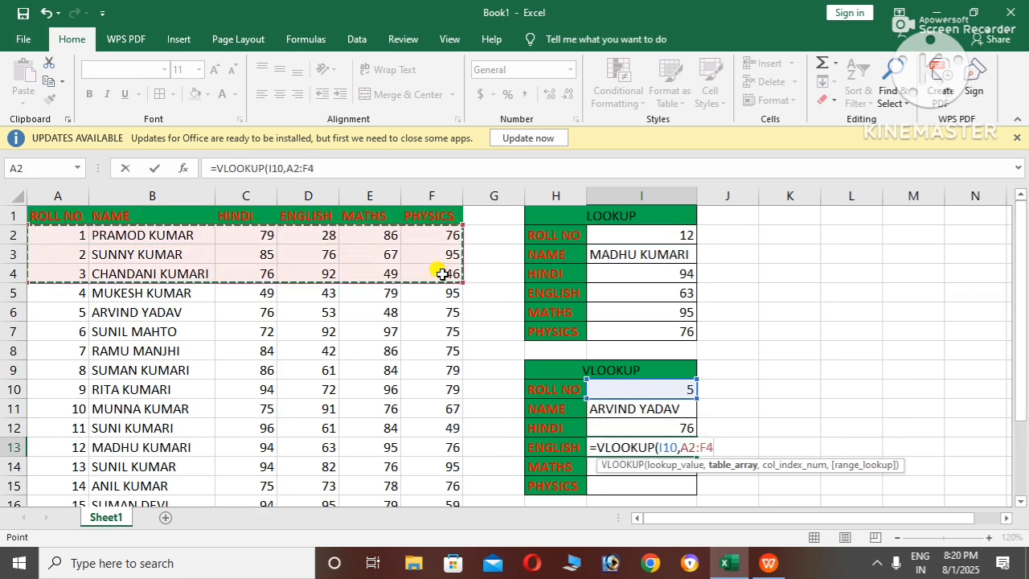
key(shift+Down)
key(shift+Down)
key(shift+Down)
key(shift+Down)
key(shift+Down)
key(shift+Down)
key(shift+Down)
key(shift+Down)
key(shift+Down)
key(shift+Down)
key(shift+Down)
key(shift+Down)
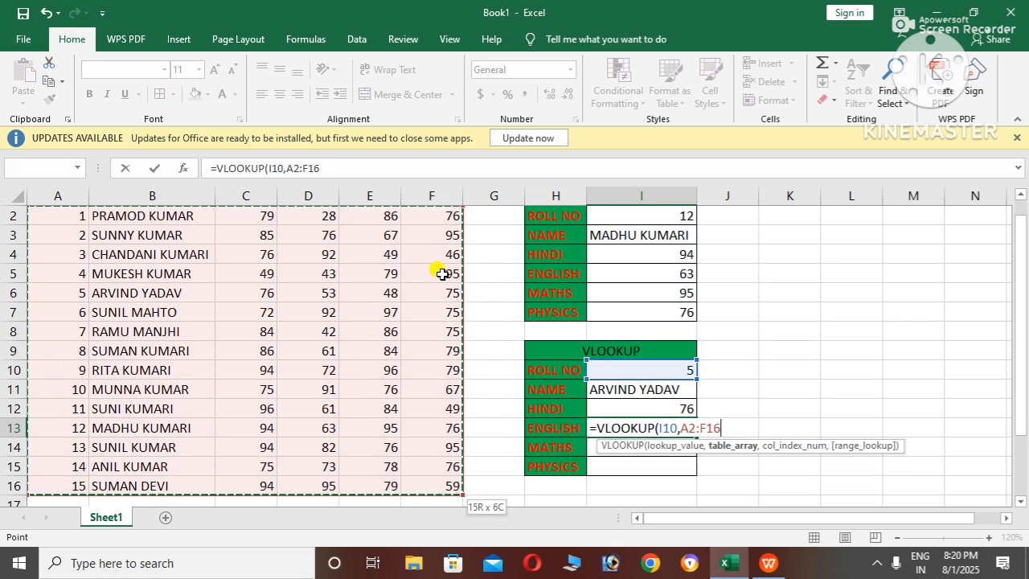
text(,)
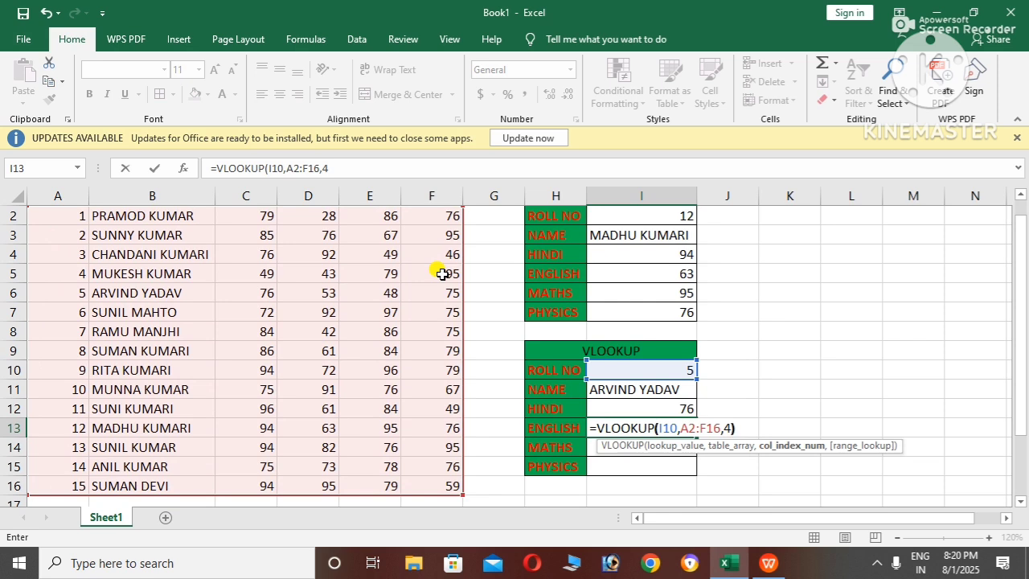
text(4))
key(Return)
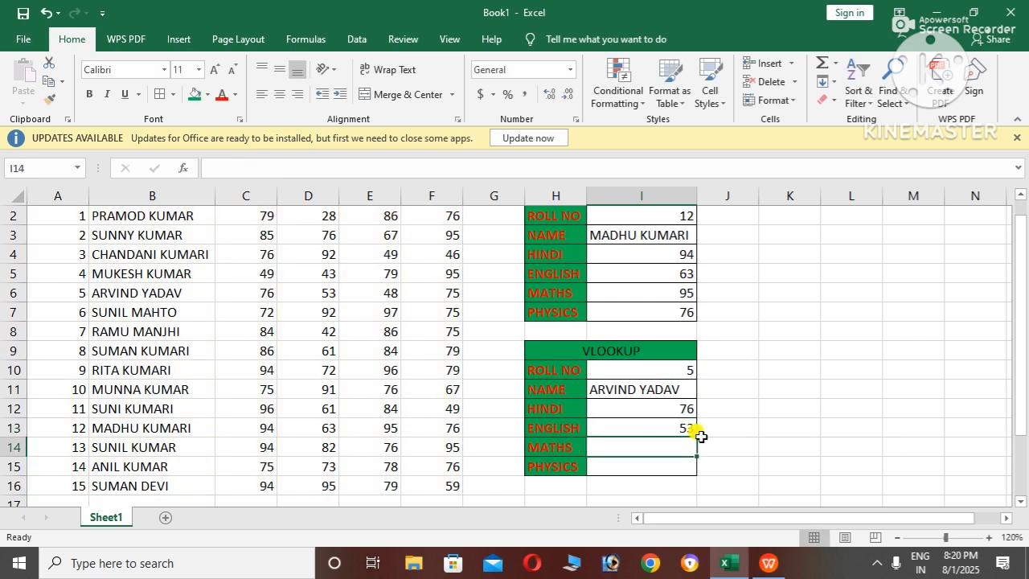
- Start a VLOOKUP formula in I14, the MATHS cell of the VLOOKUP block, using I10 as the lookup value
text(=VLOO)
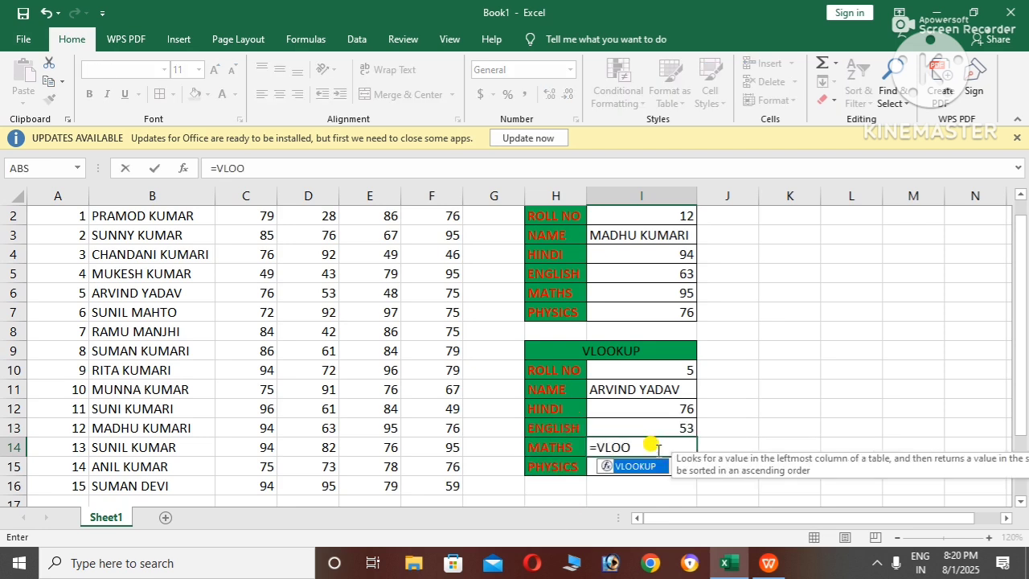
double_click(657, 464)
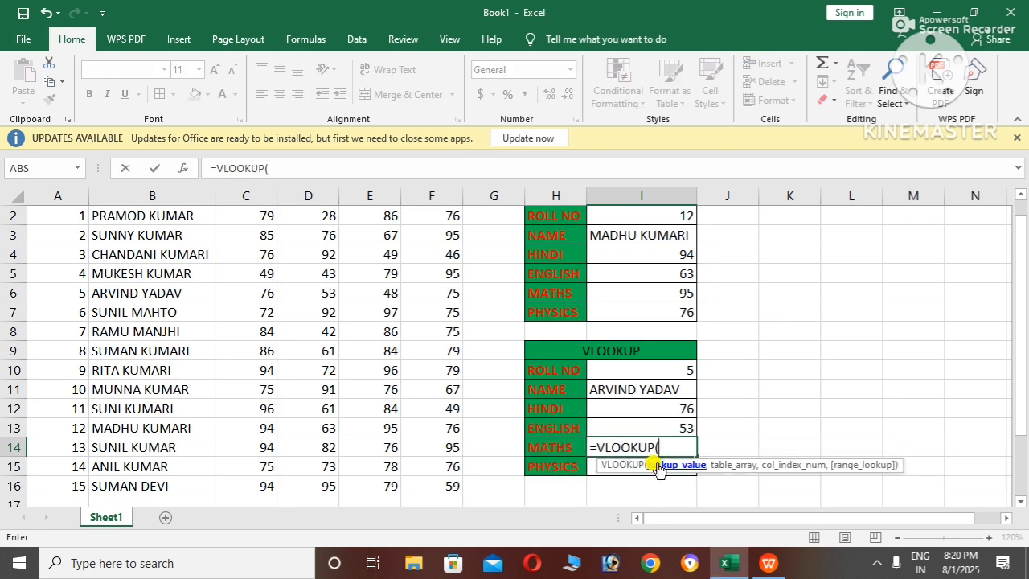
scroll(1017, 378, up, 1)
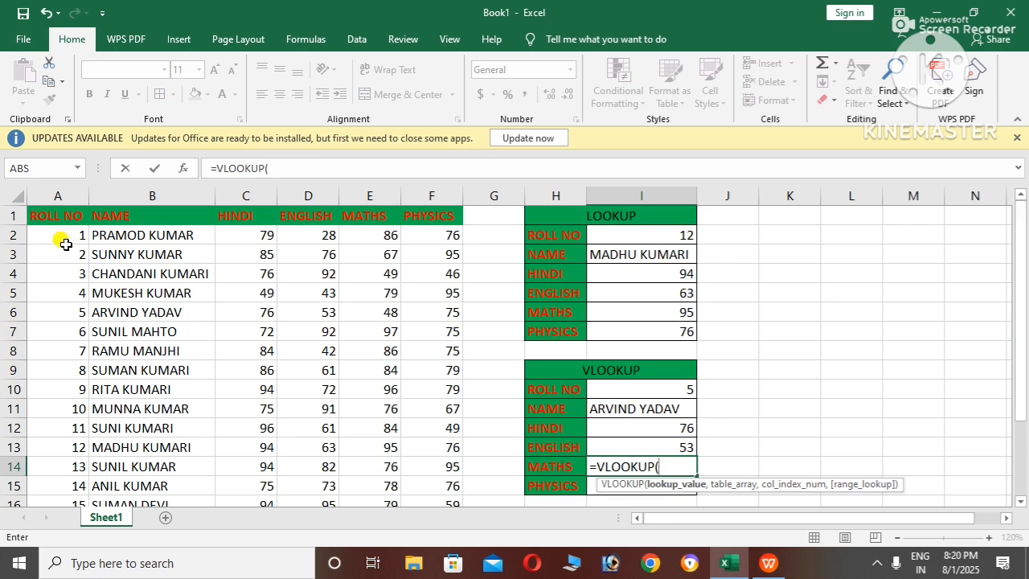
click(633, 390)
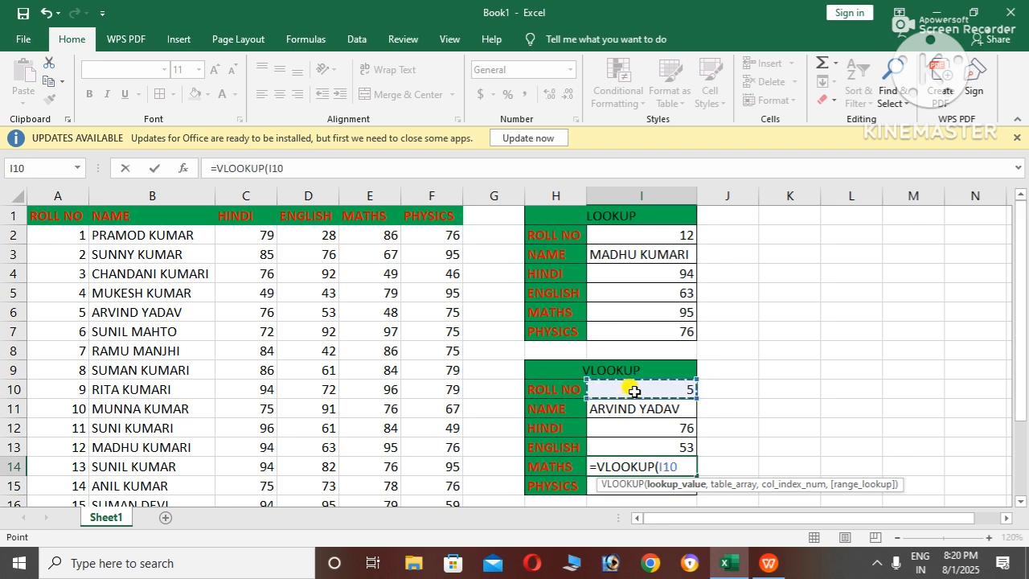
text(,)
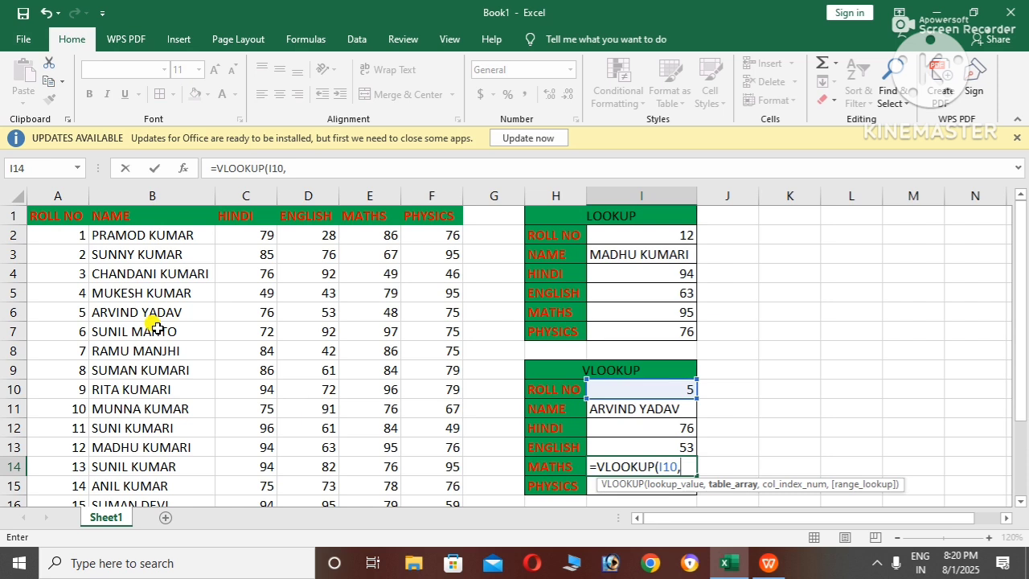
- Complete the MATHS formula in I14 with table array A2:F16 and column index 5
drag(60, 241, 394, 339)
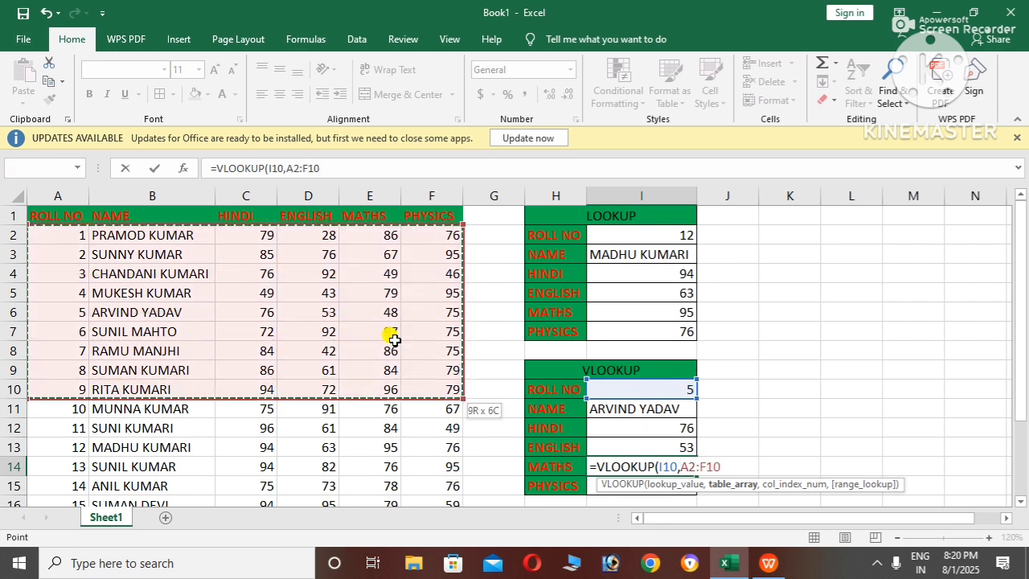
key(shift+Down)
key(shift+Down)
key(shift+Down)
key(shift+Down)
key(shift+Down)
key(shift+Down)
key(shift+Down)
key(shift+Up)
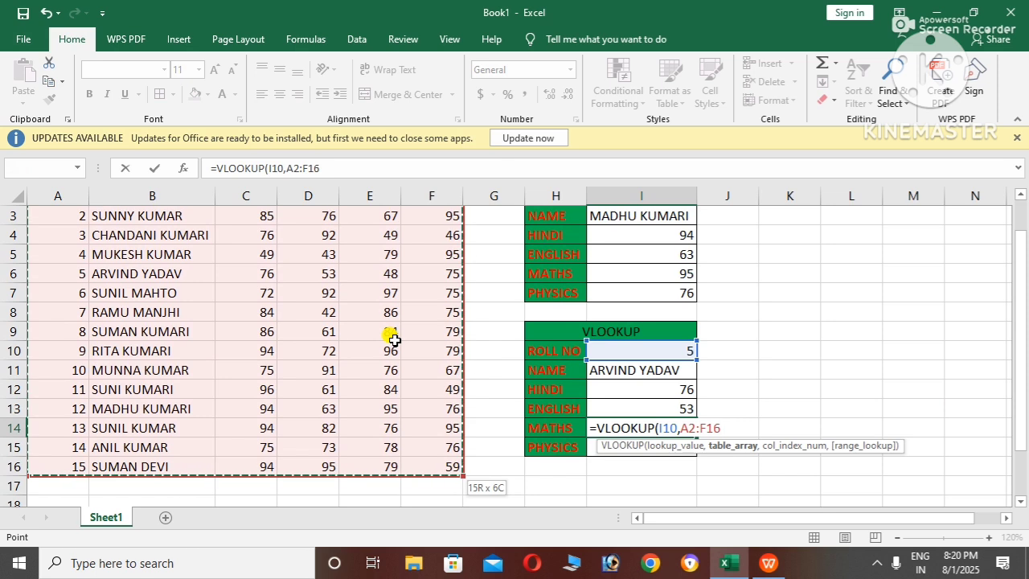
text(,)
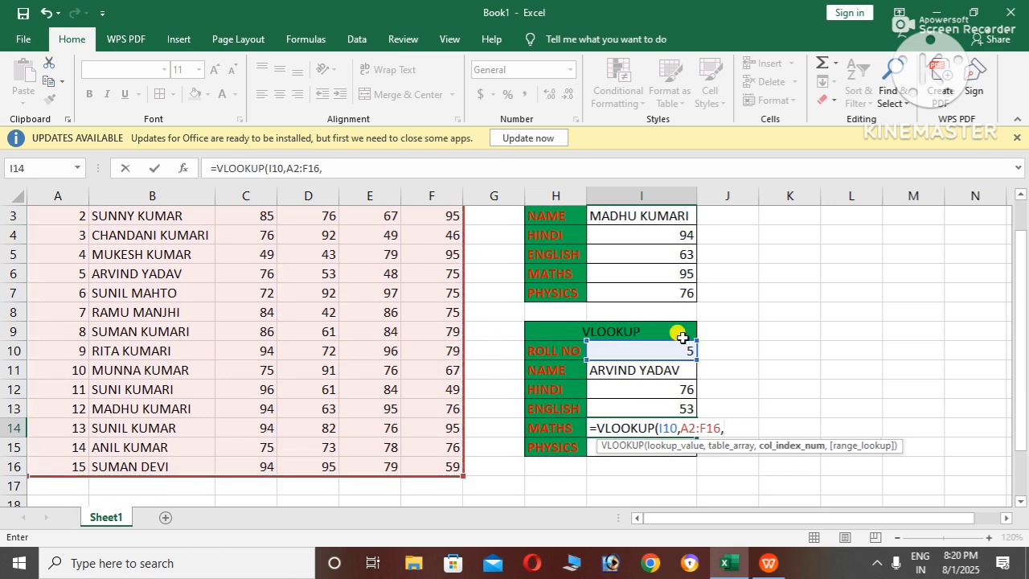
text(5))
key(Return)
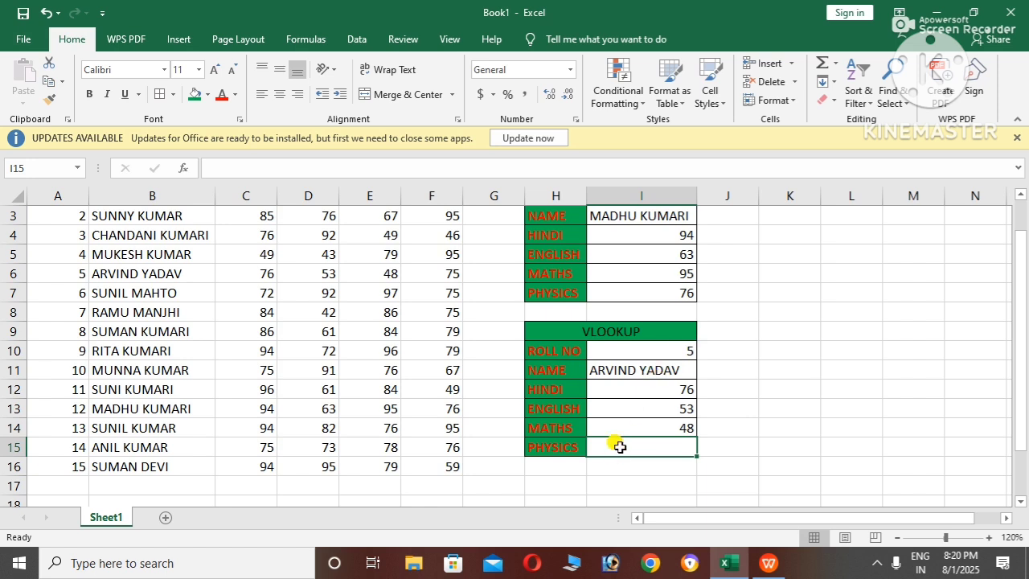
- Start a VLOOKUP formula in I15, the PHYSICS cell of the VLOOKUP block, using I10 as the lookup value
text(=VLO)
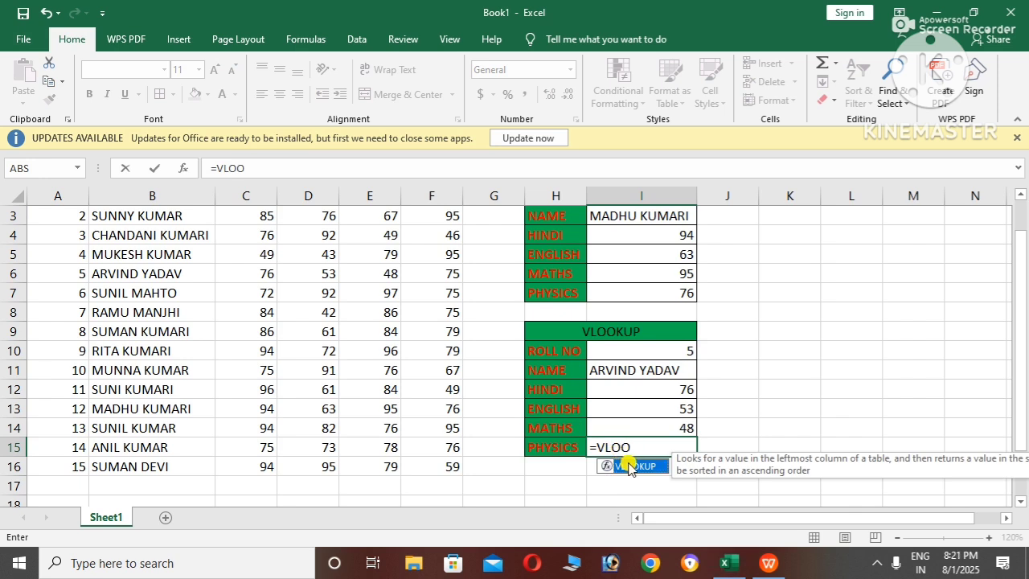
text(O)
double_click(639, 466)
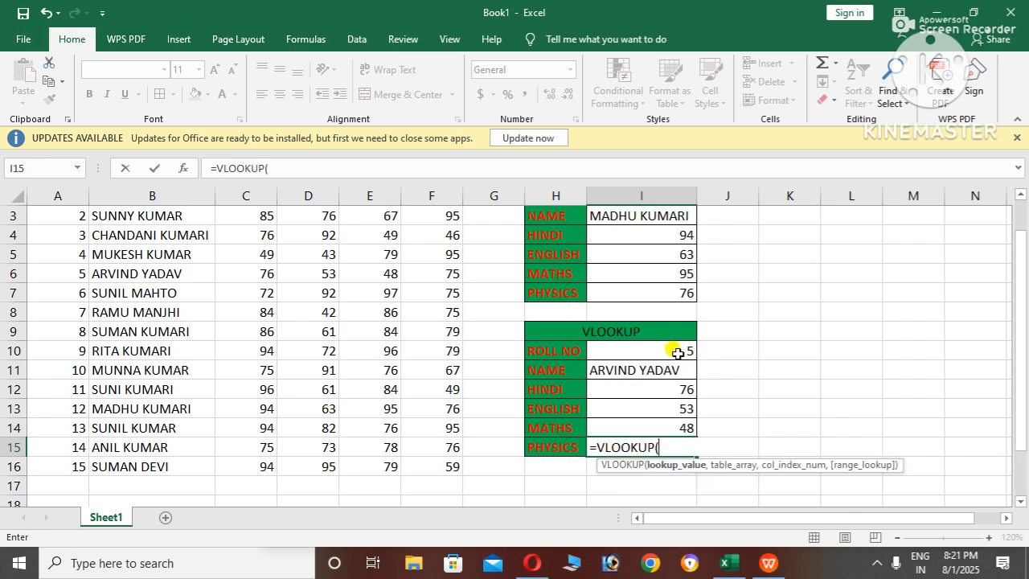
click(675, 350)
text(,)
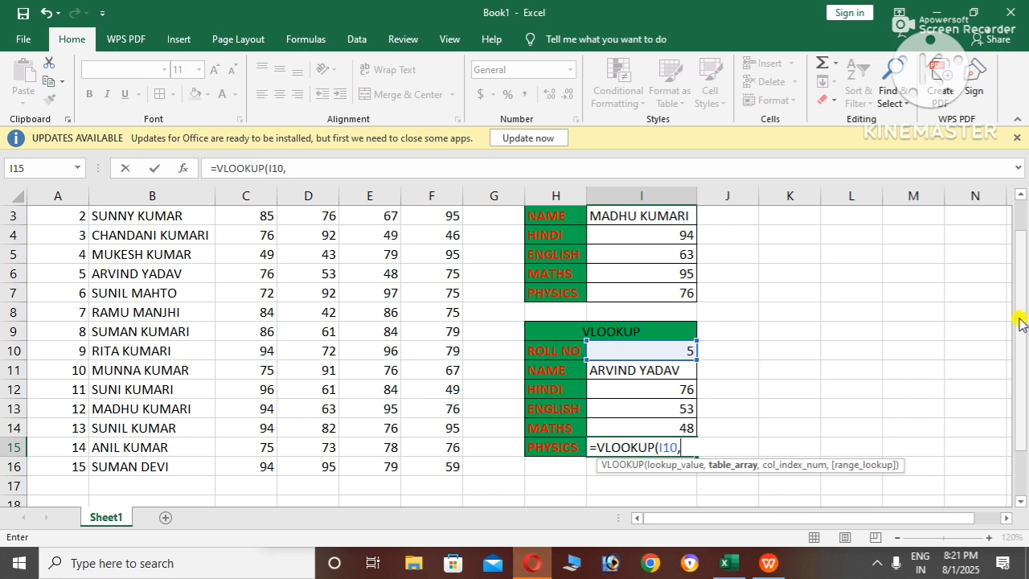
- Complete the PHYSICS formula in I15 with table array A2:F16 and column index 6
drag(1018, 319, 1017, 223)
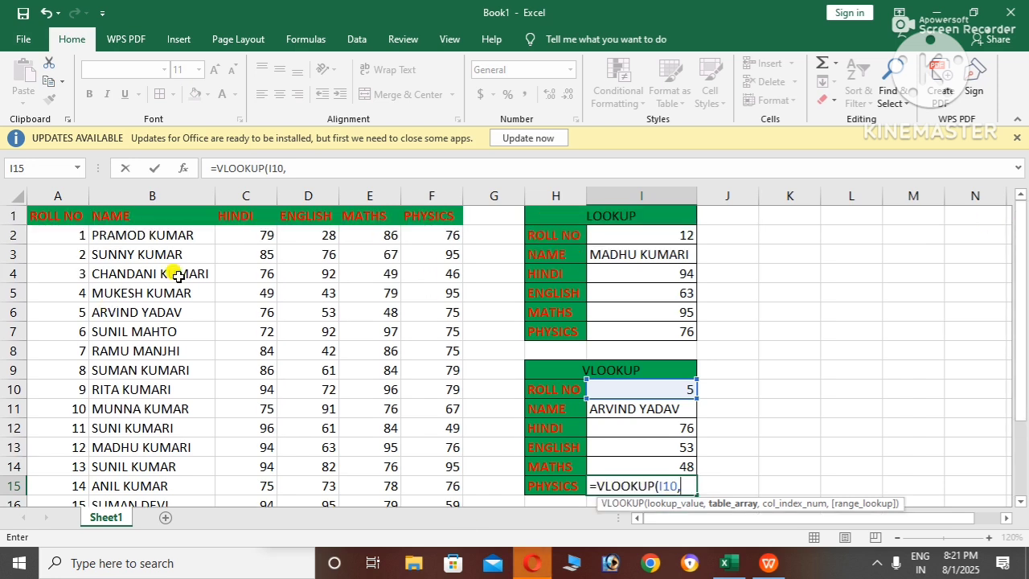
click(77, 238)
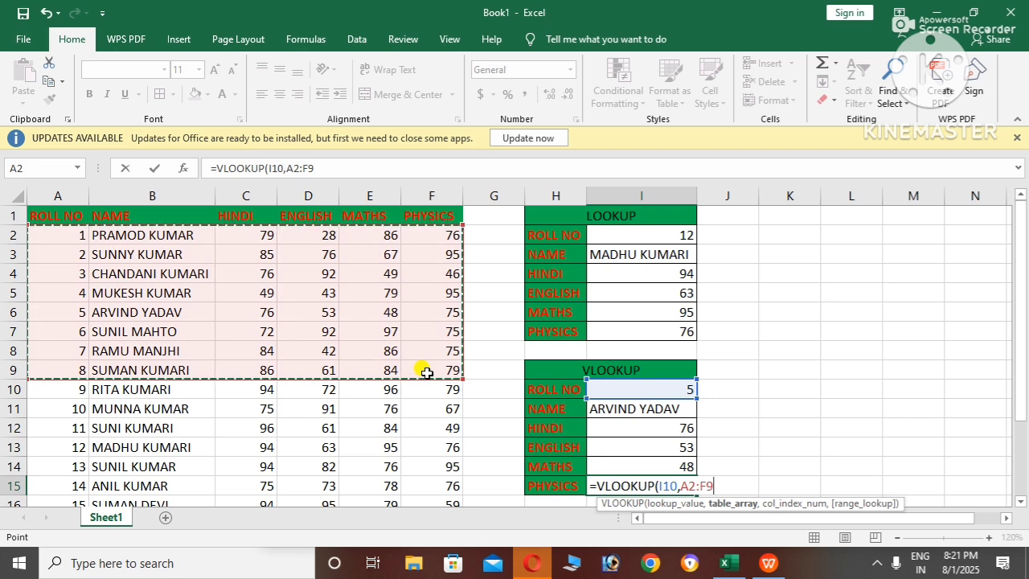
drag(427, 373, 427, 408)
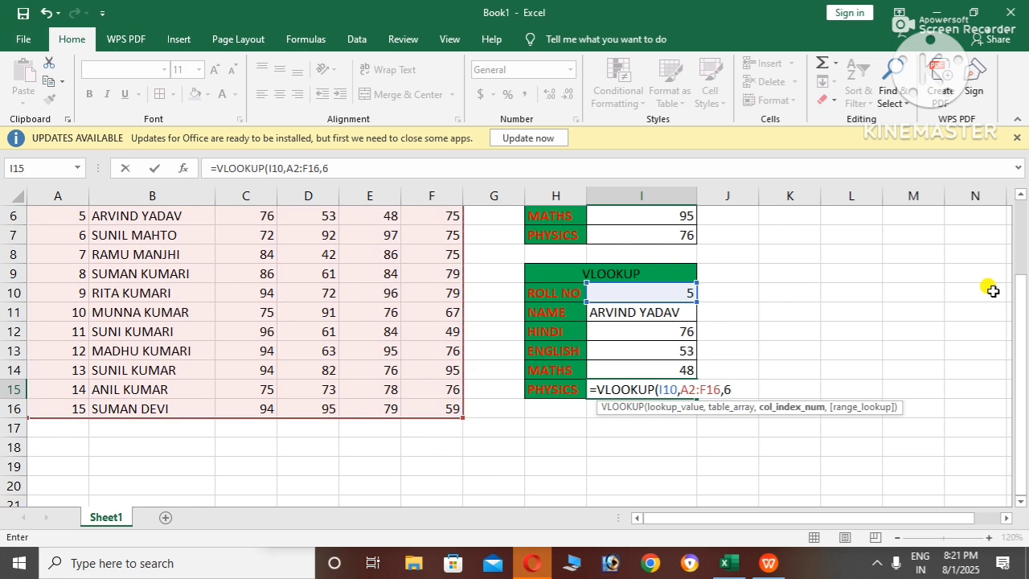
text(,6))
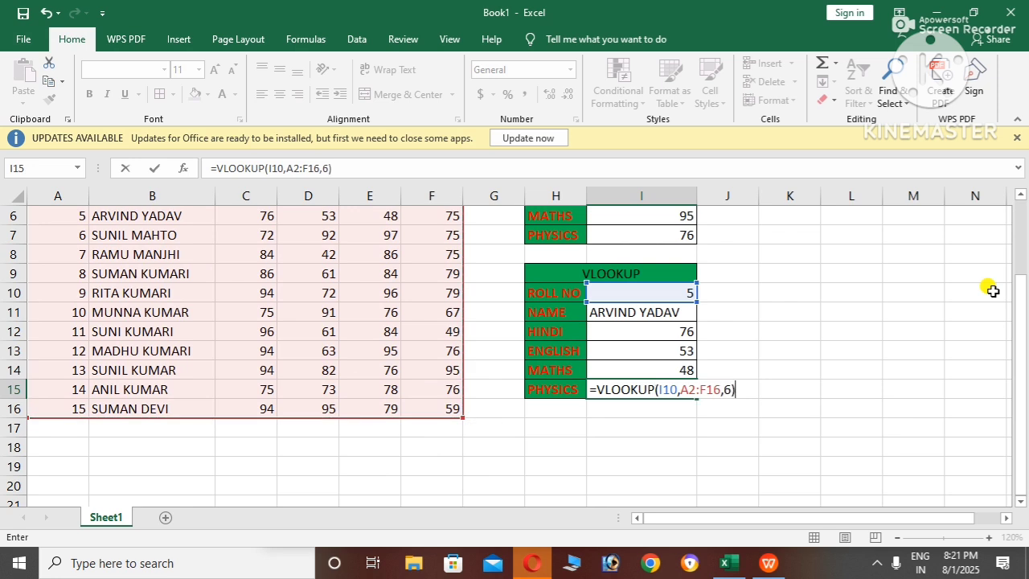
key(Return)
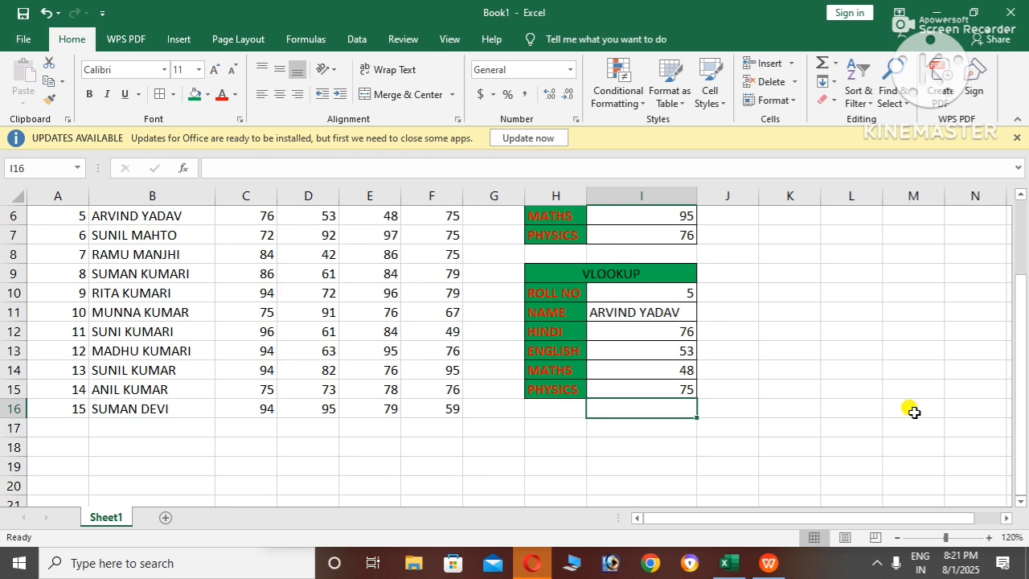
- Change the roll number in I10 of the VLOOKUP block to 10
drag(1017, 313, 1019, 245)
click(691, 370)
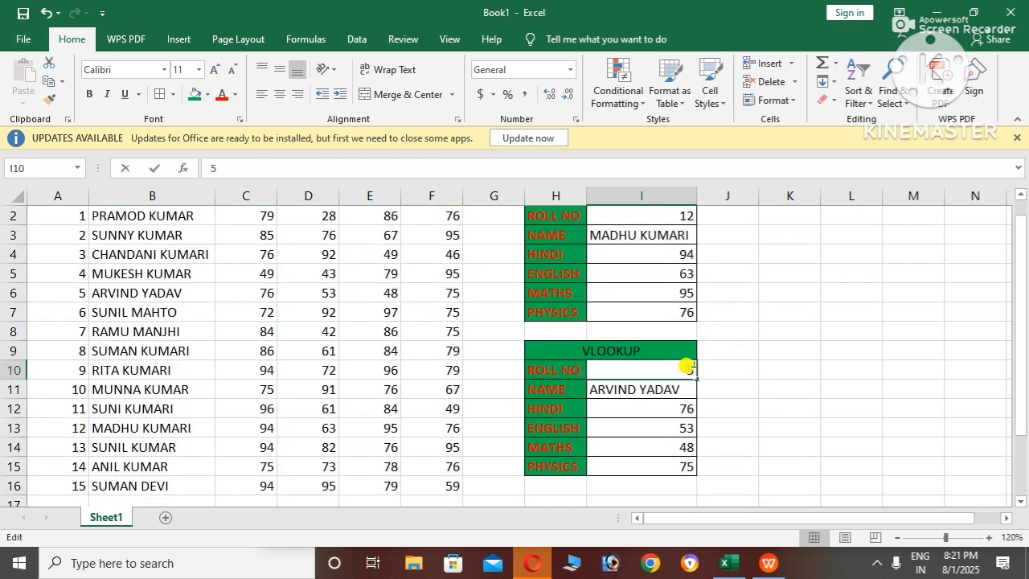
text(5)
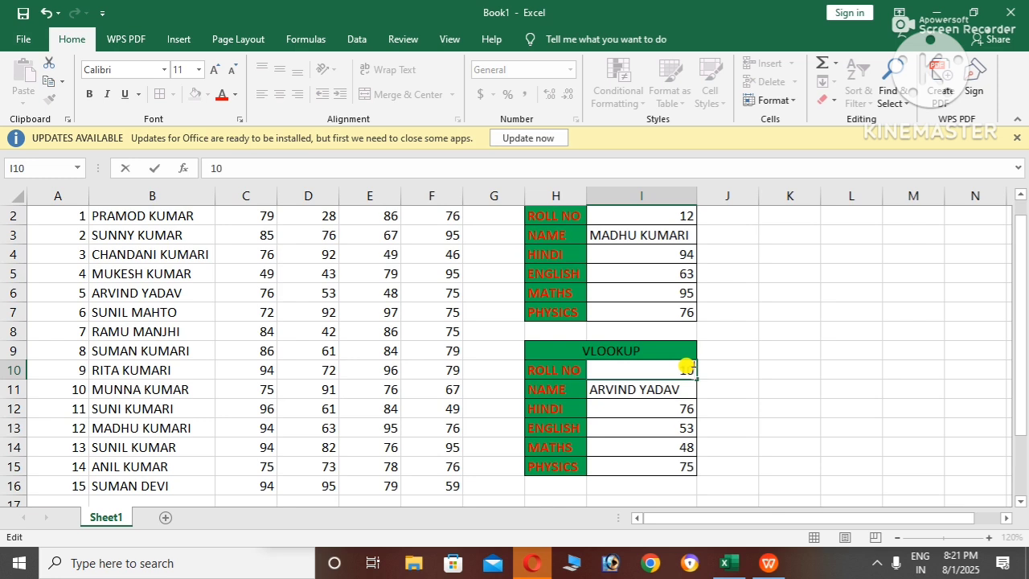
click(723, 388)
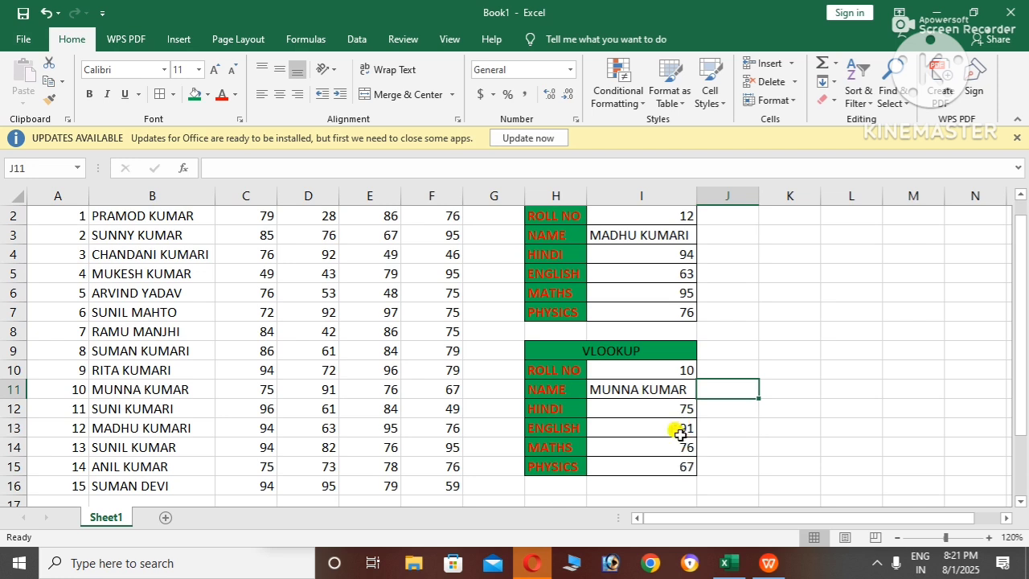
- Set the VLOOKUP block's roll number in I10 to 9
click(691, 369)
text(10)
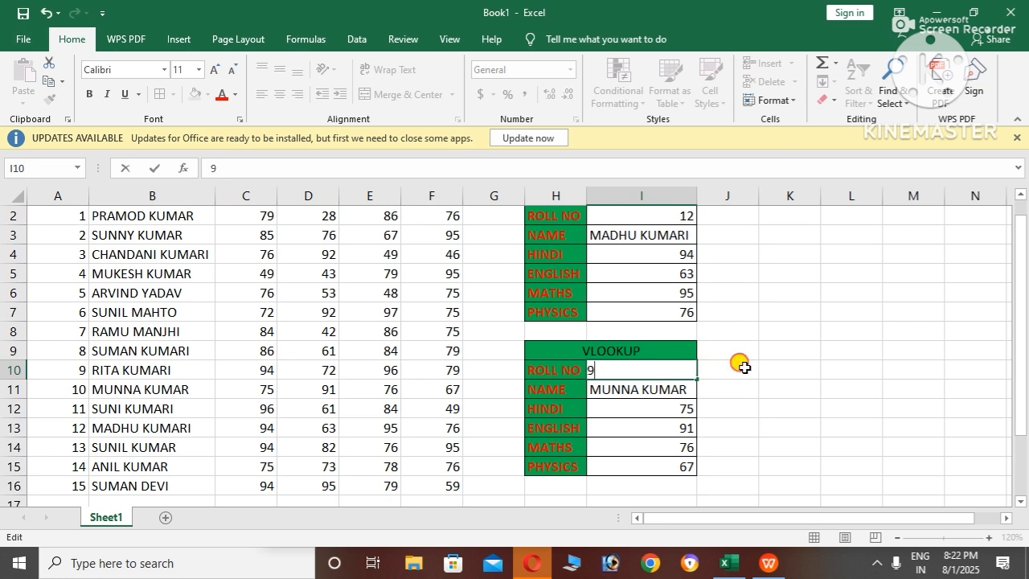
click(740, 364)
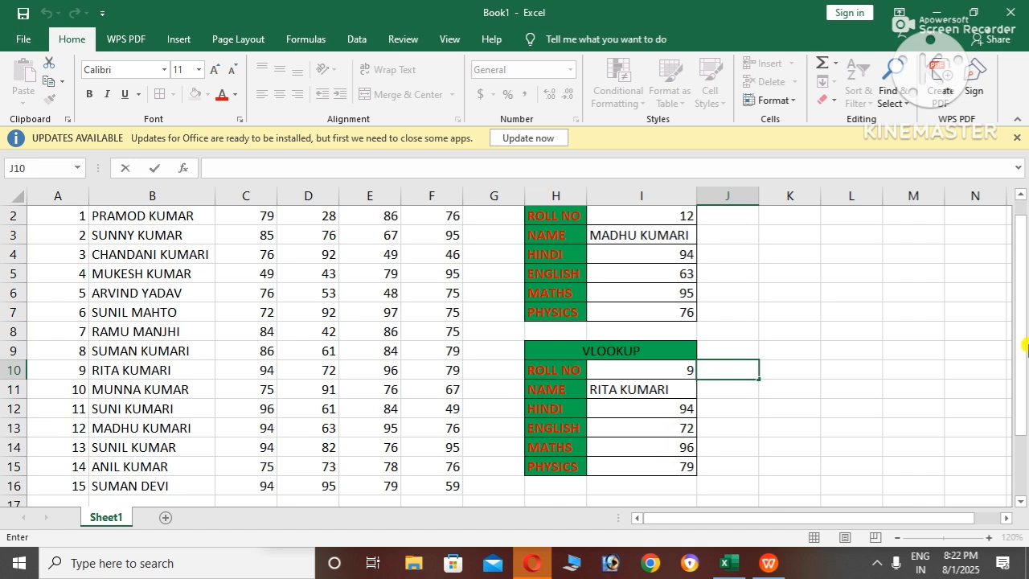
- Copy the VLOOKUP heading's merged green format to the cells starting at H17
drag(1022, 344, 1024, 412)
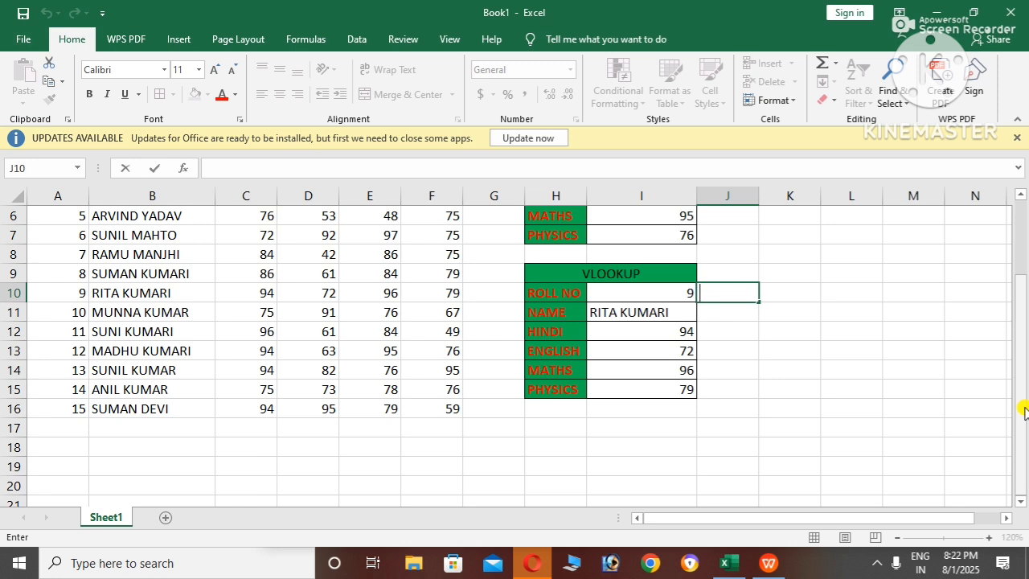
click(680, 272)
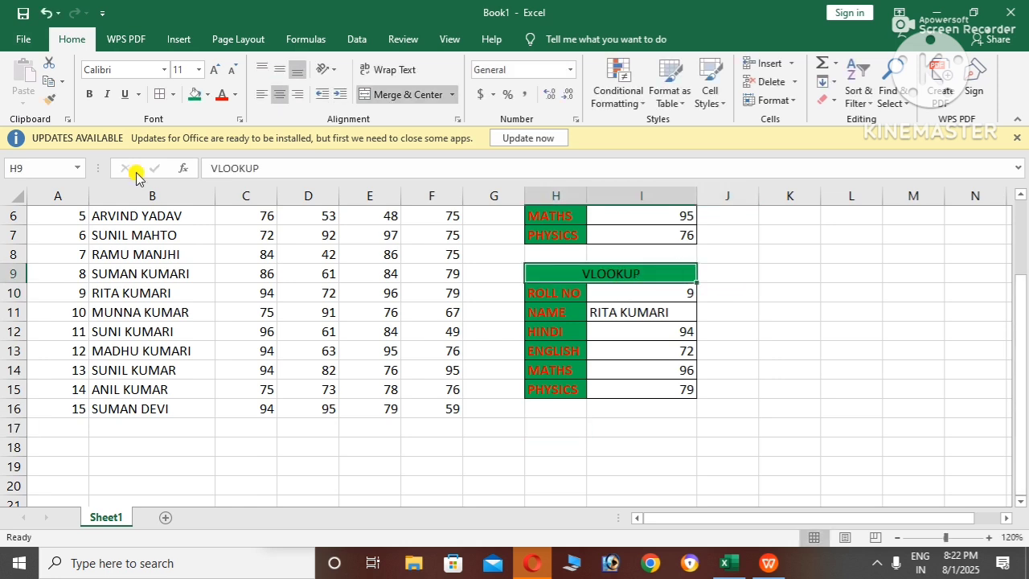
click(49, 99)
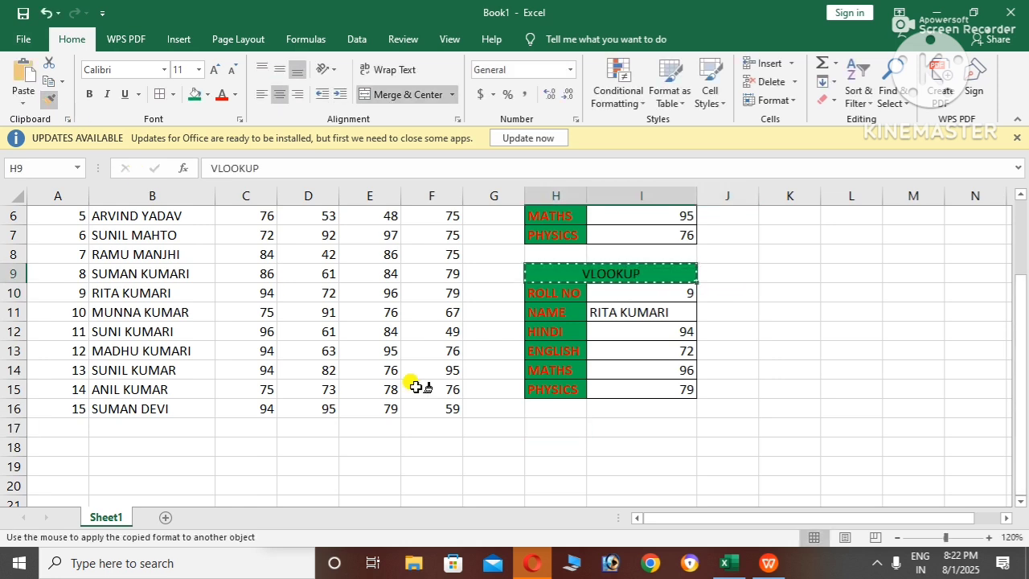
click(540, 426)
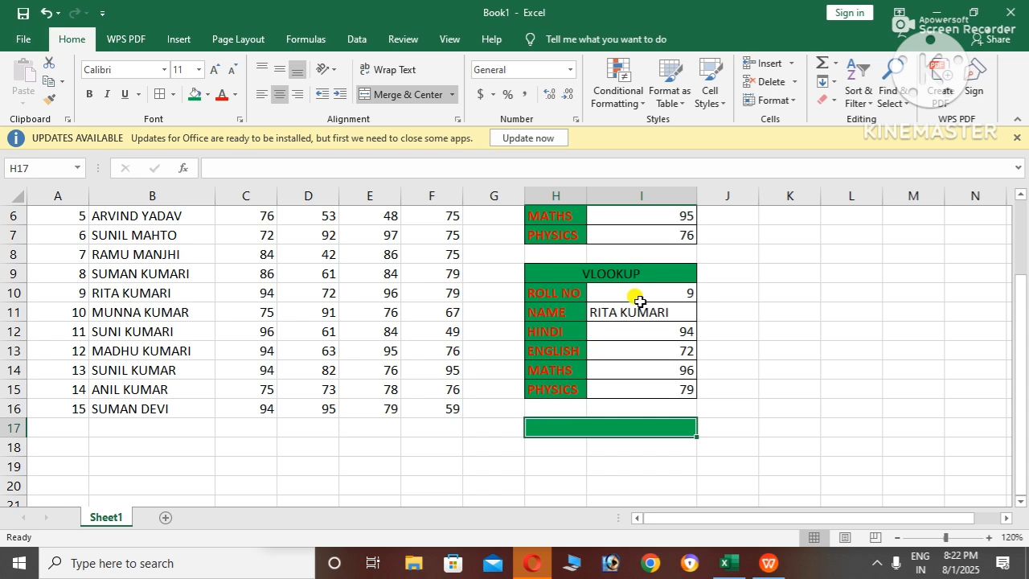
- Copy the VLOOKUP heading text into H17 and change it to HLOOKUP
double_click(642, 271)
drag(642, 272, 574, 266)
right_click(580, 271)
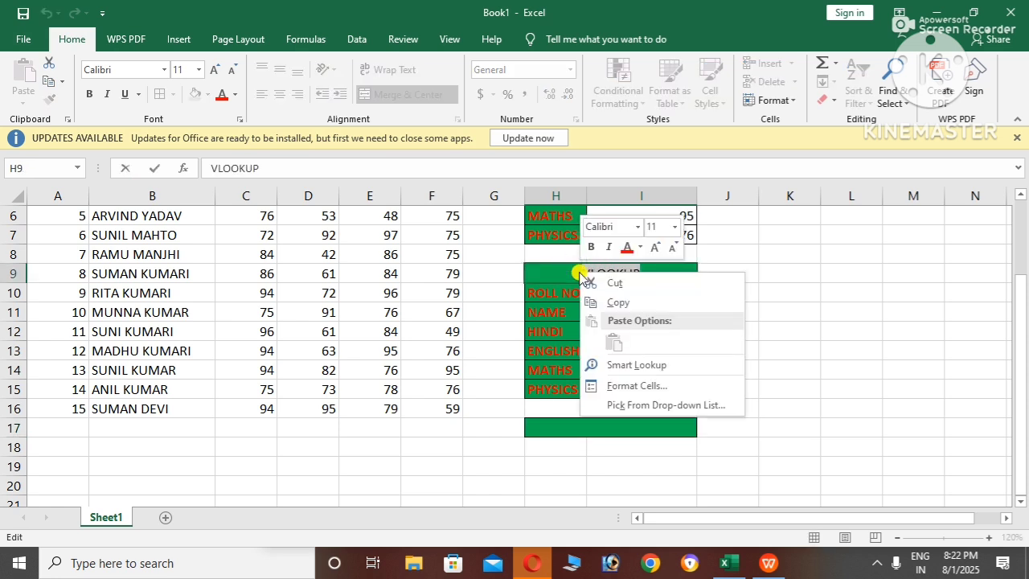
click(607, 302)
double_click(590, 420)
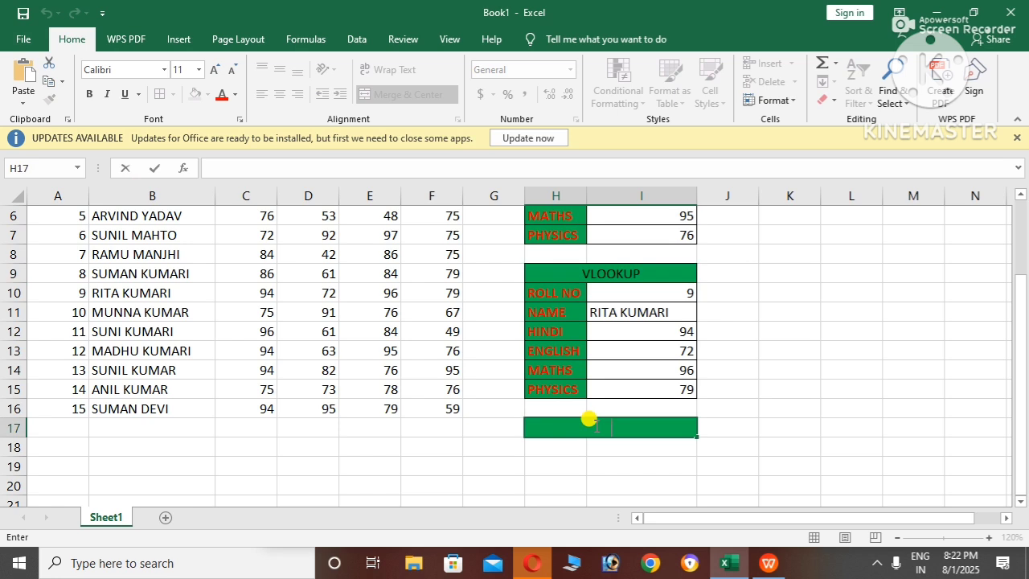
key(ctrl+v)
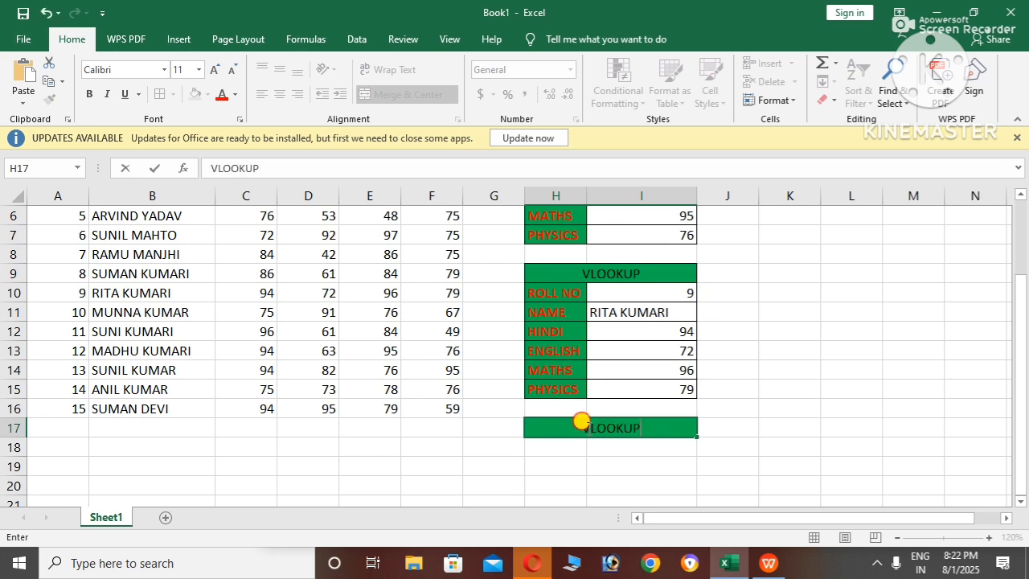
double_click(582, 420)
click(580, 420)
key(BackSpace)
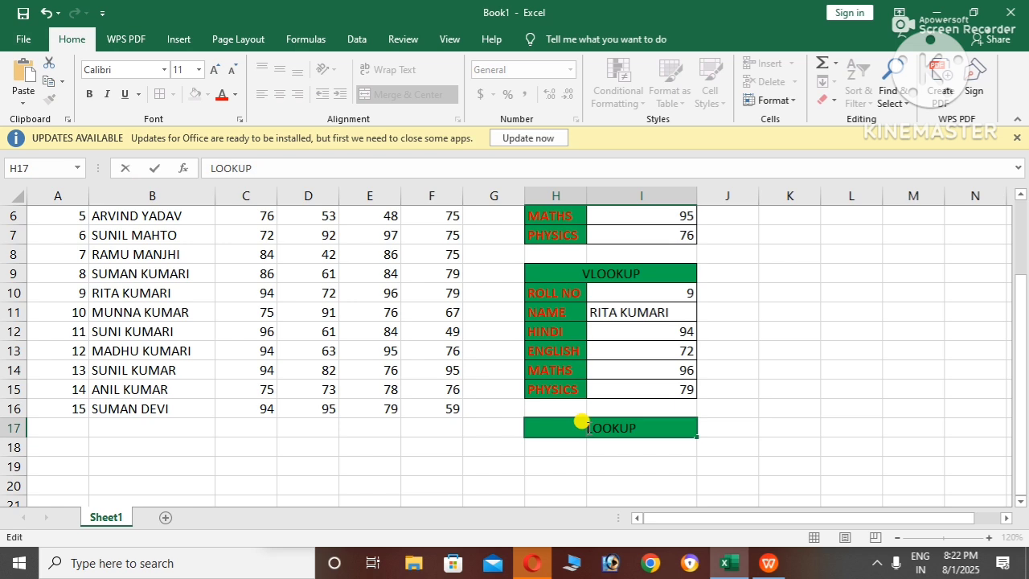
text(H)
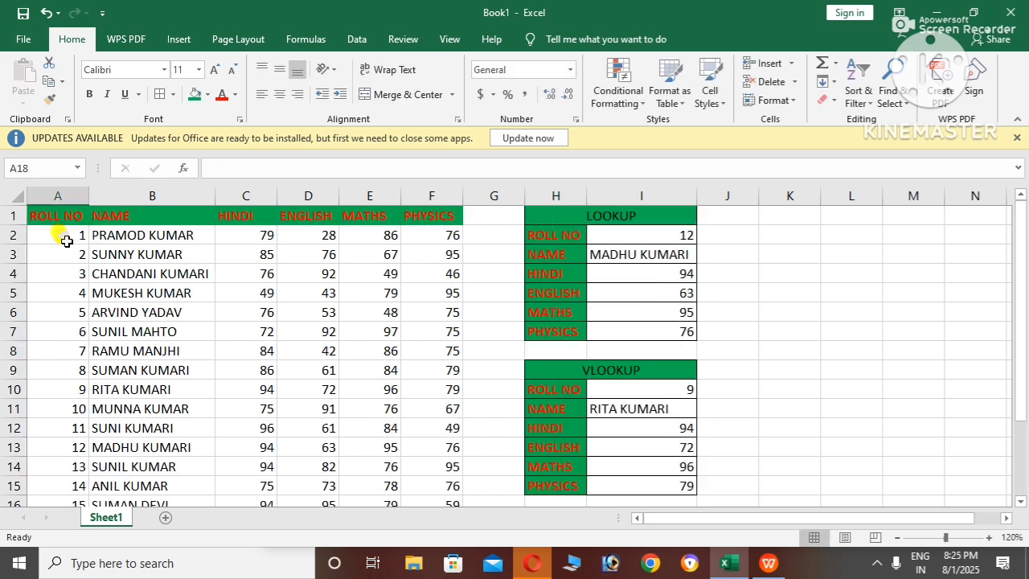
- Copy the marks table range A1:F11 and paste it transposed starting at A18
drag(36, 216, 438, 418)
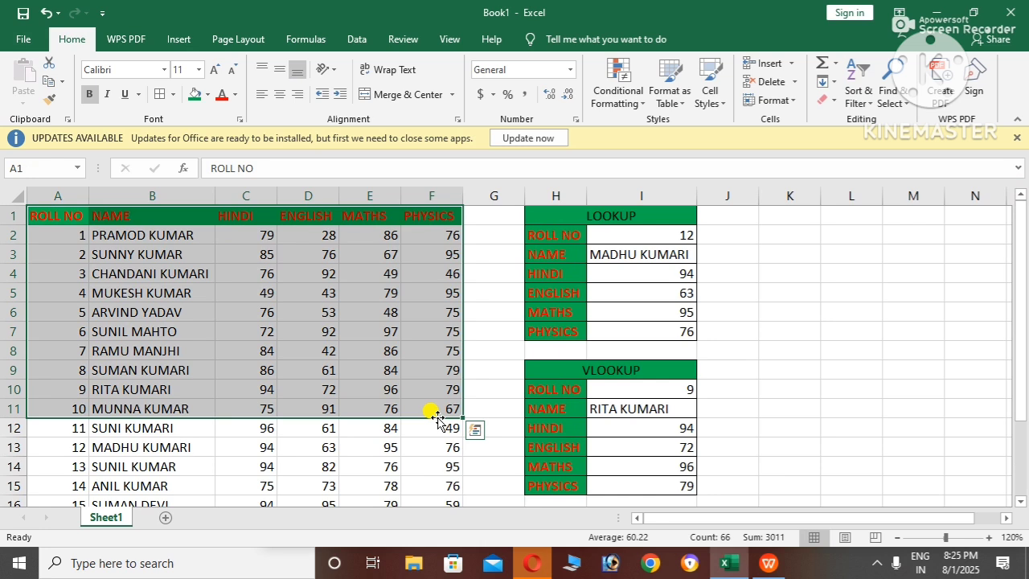
right_click(361, 346)
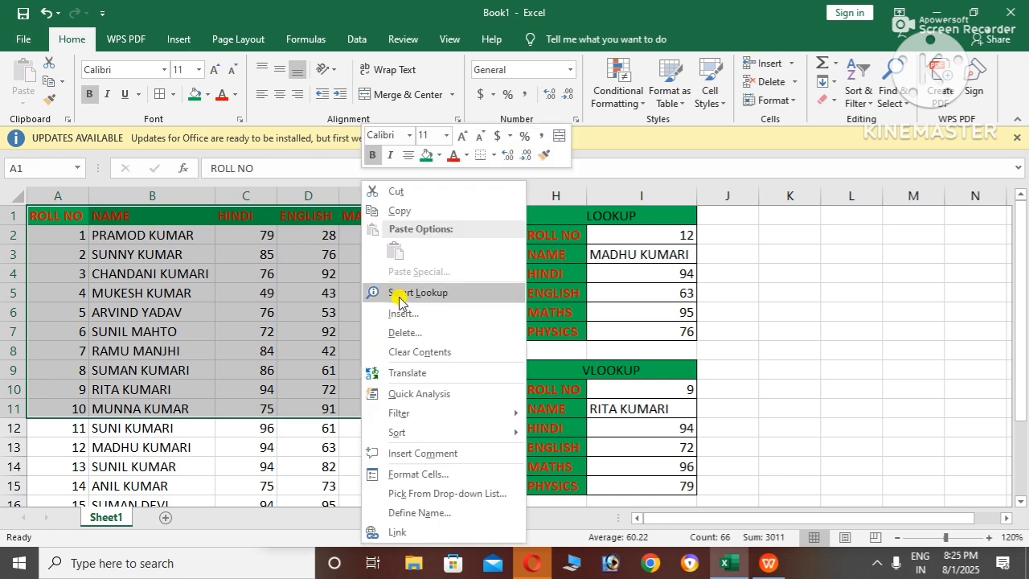
click(399, 210)
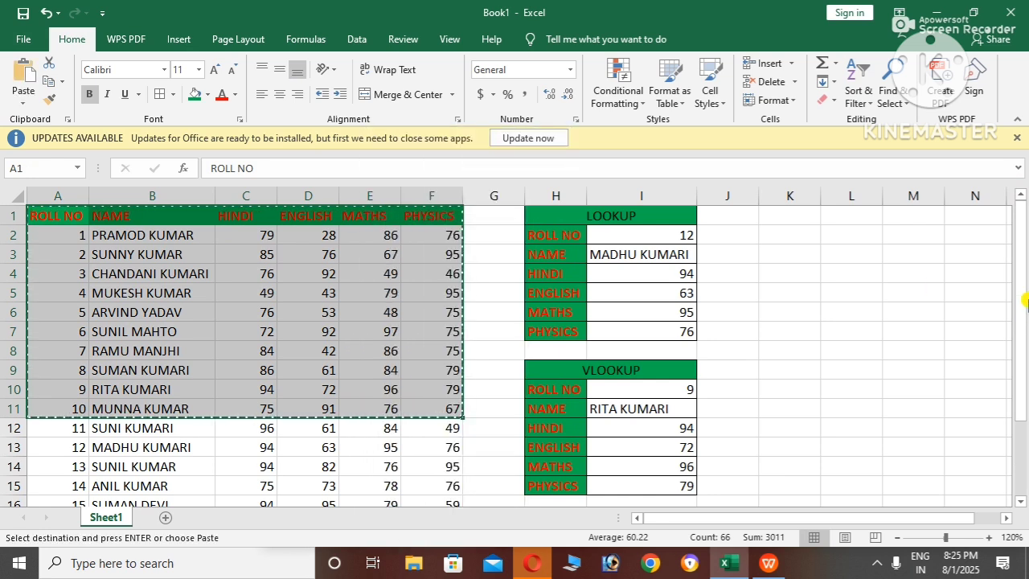
drag(1022, 385, 1022, 462)
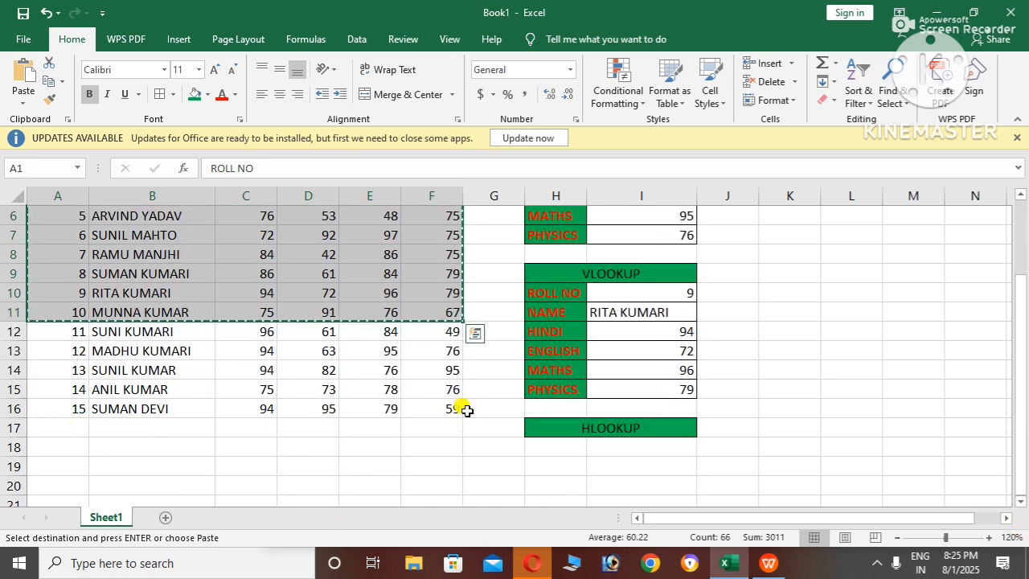
click(66, 431)
click(71, 447)
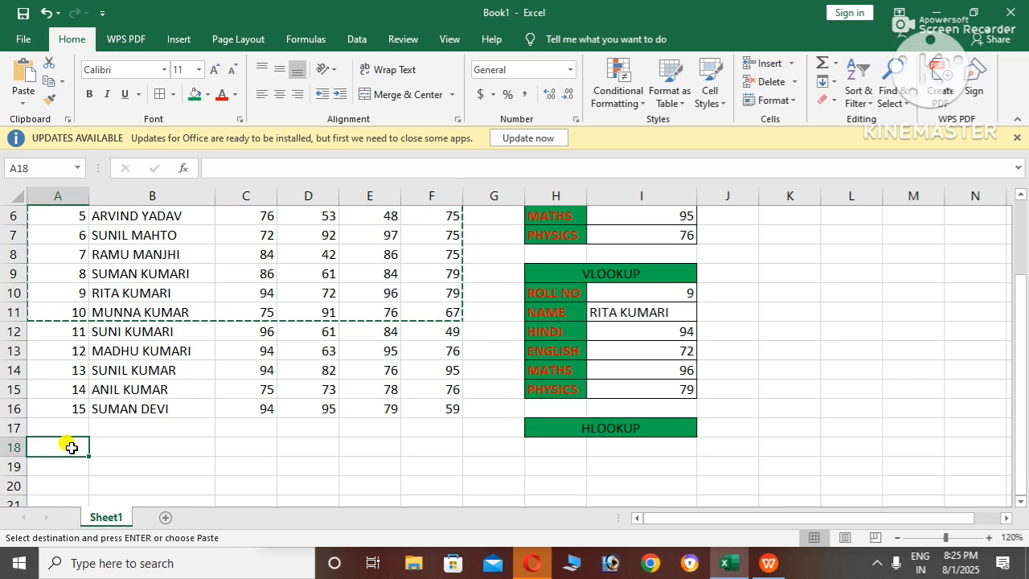
right_click(72, 447)
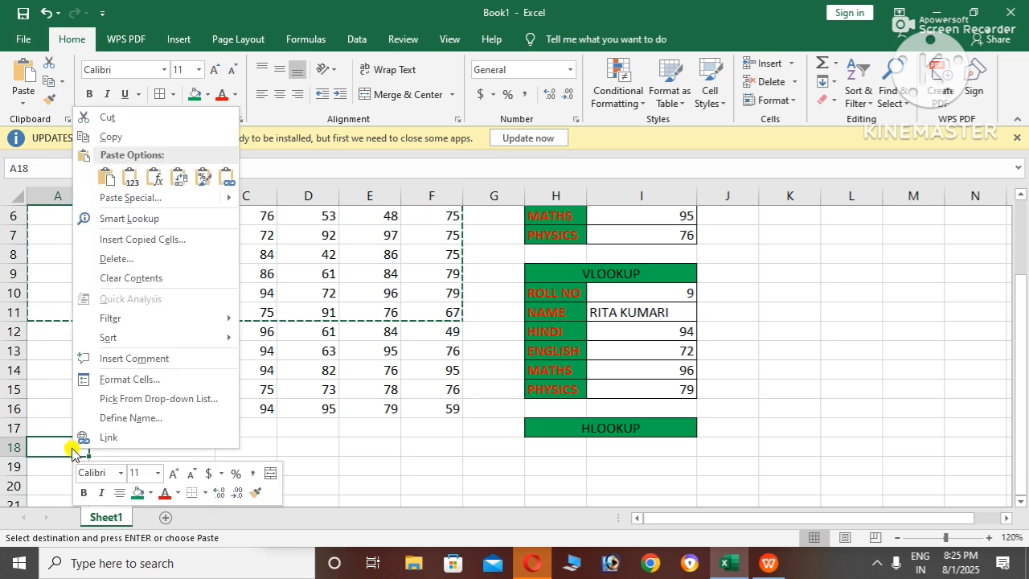
click(115, 199)
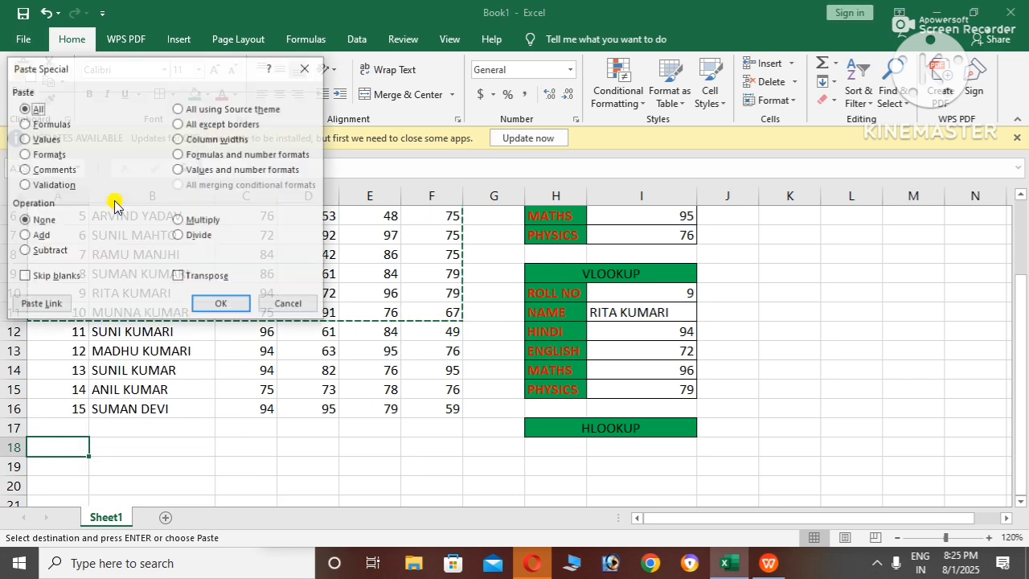
click(180, 280)
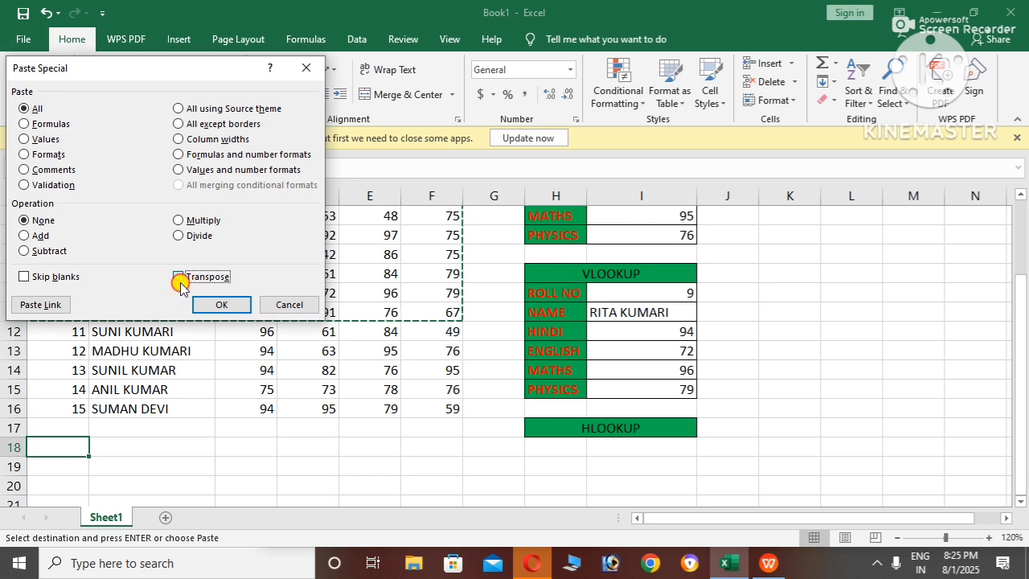
click(215, 304)
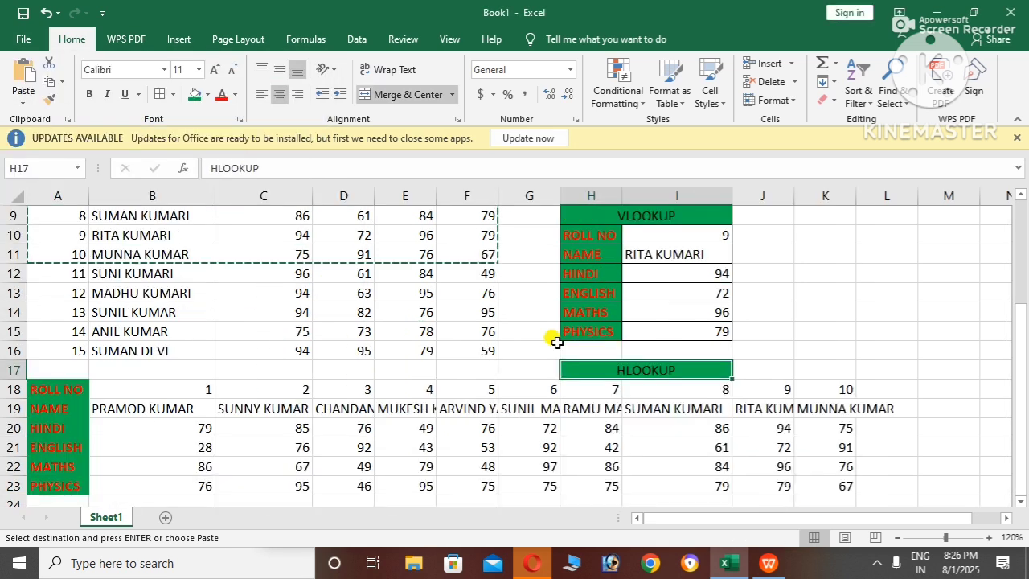
- Move the HLOOKUP heading to K9, applying the H17 heading format there and cutting the text from H17
click(49, 101)
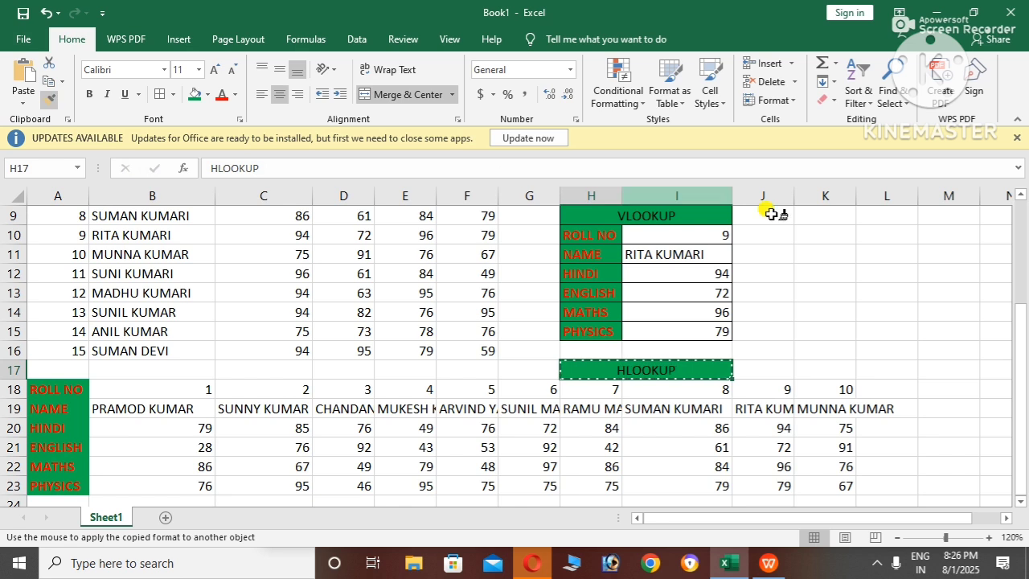
click(850, 215)
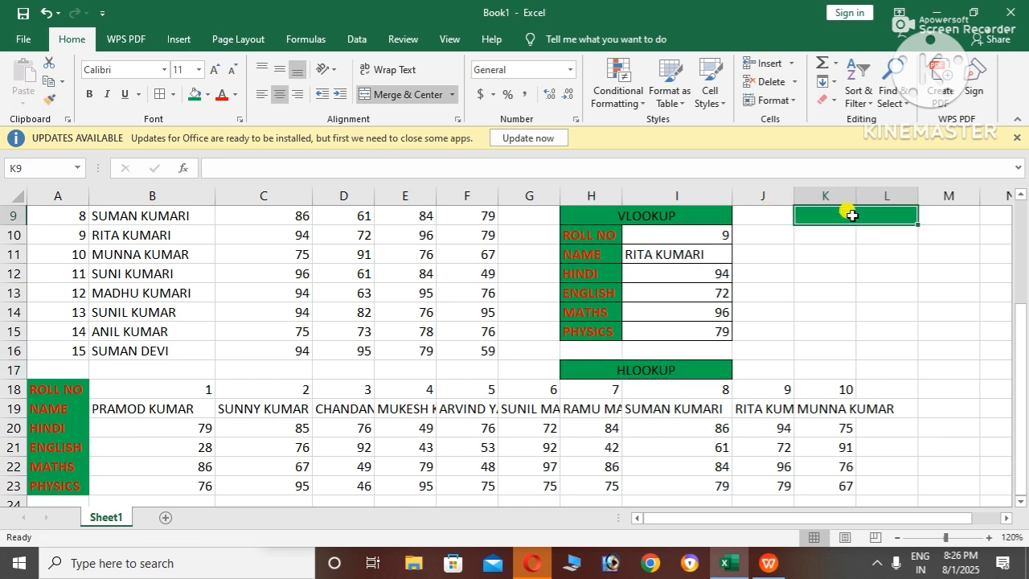
double_click(679, 362)
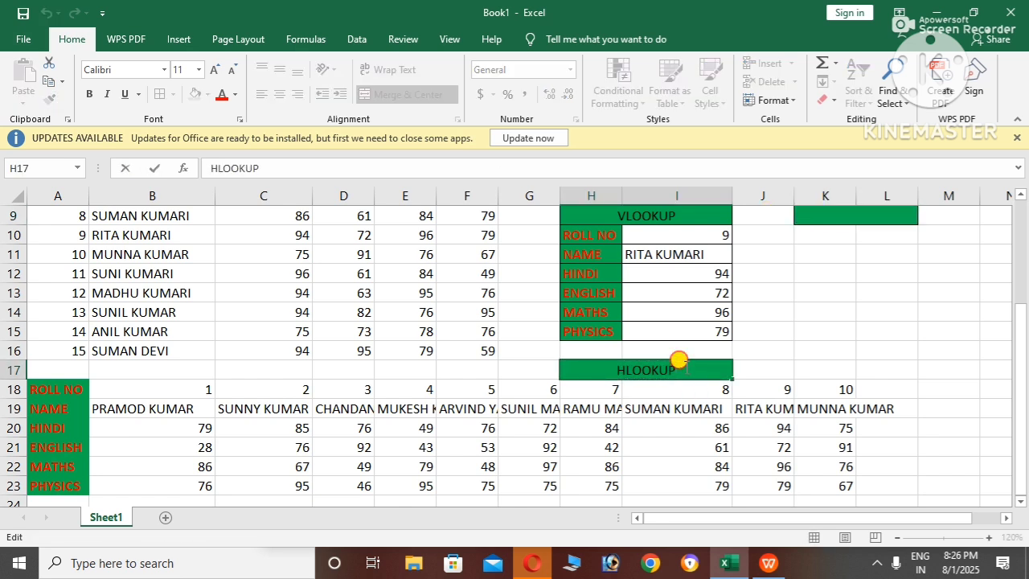
drag(679, 362, 612, 363)
right_click(617, 367)
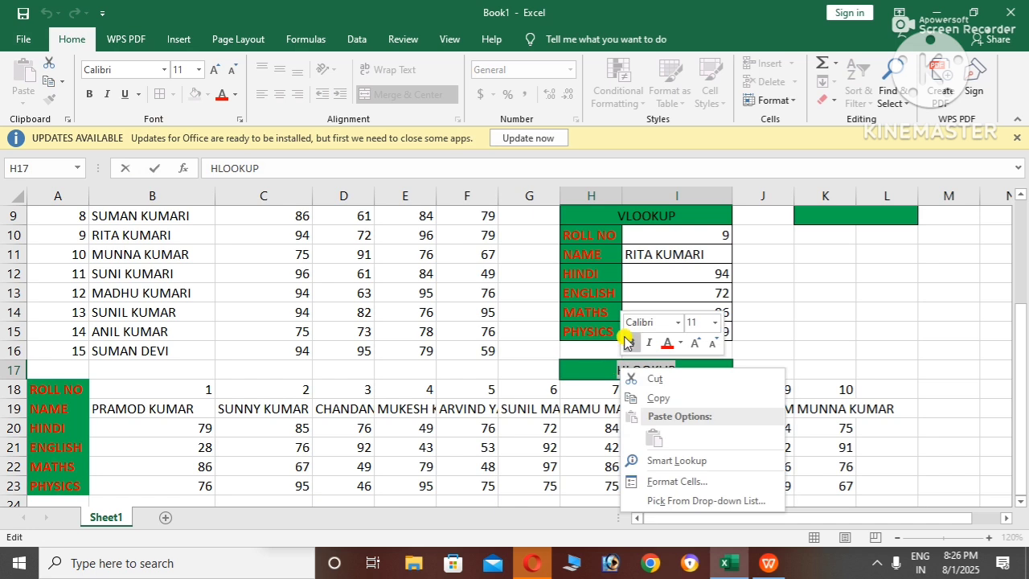
click(653, 377)
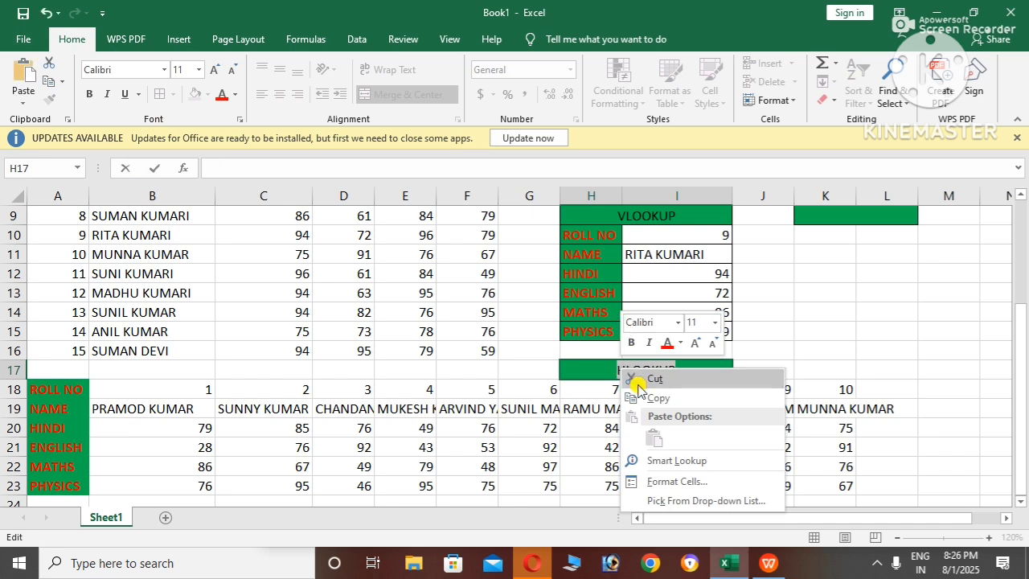
click(831, 221)
key(ctrl+v)
text(H)
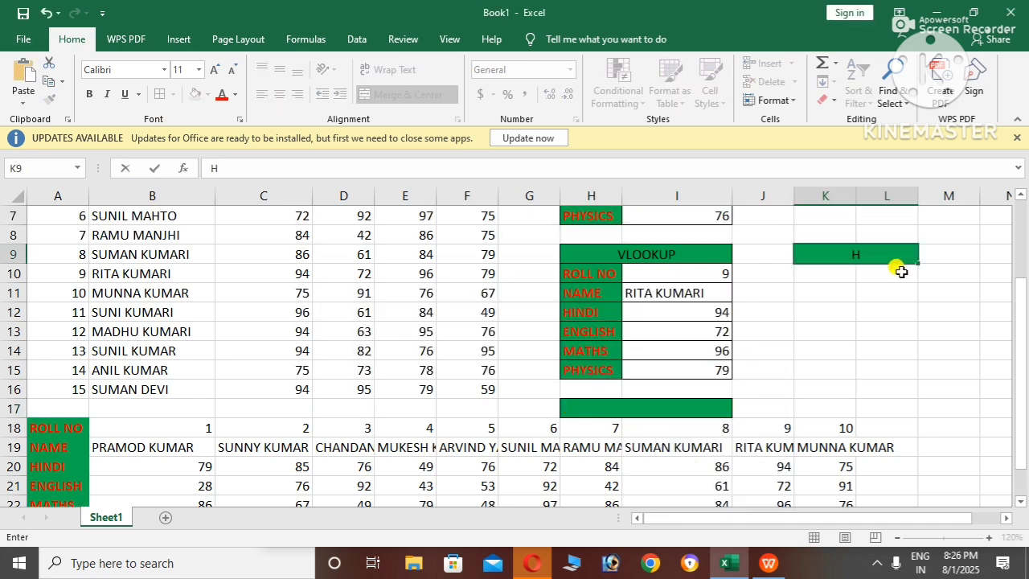
text(LOOKUP)
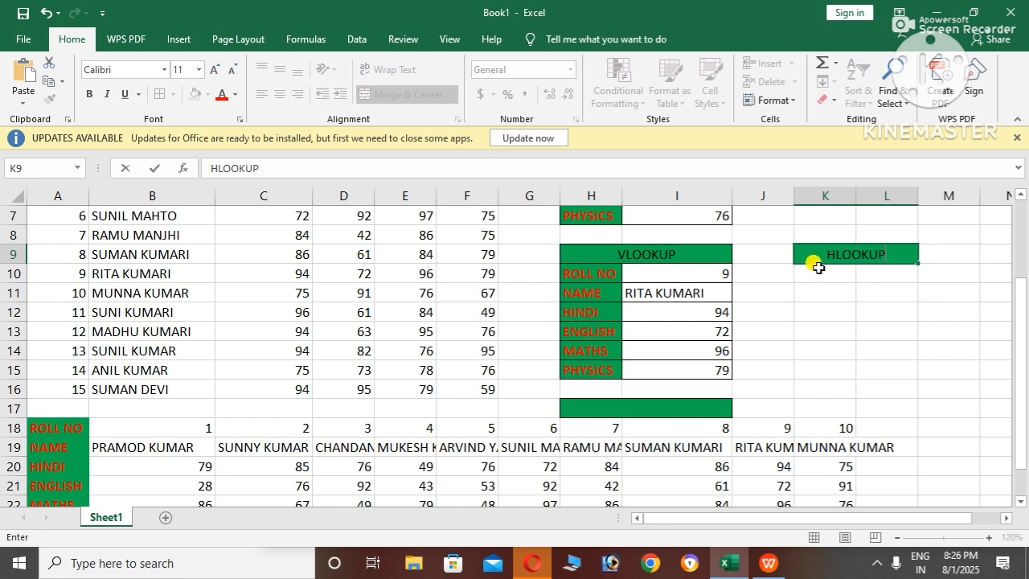
- Copy the VLOOKUP block's rows H10:I15 and paste them under the HLOOKUP heading at K10
drag(584, 256, 683, 369)
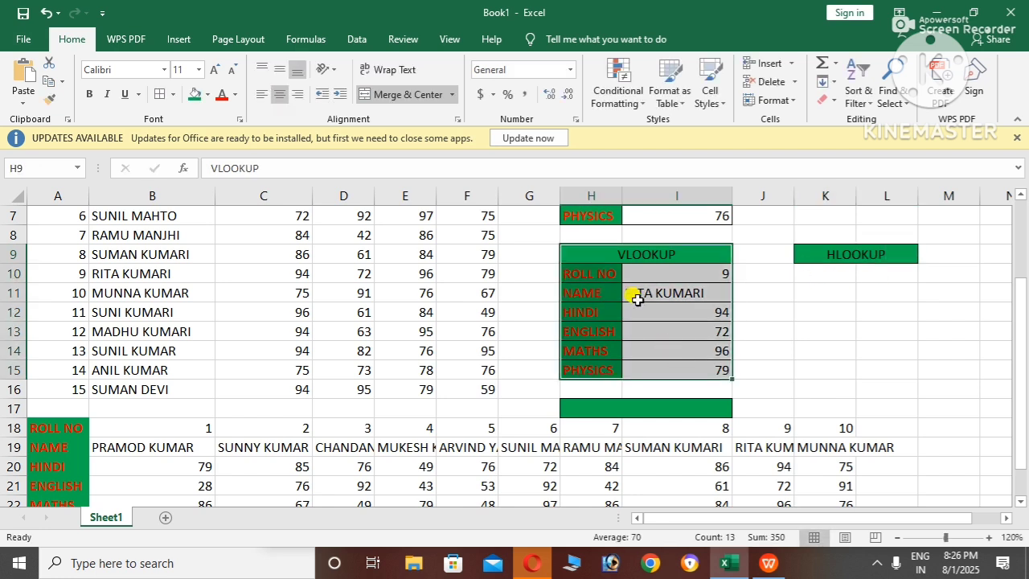
click(638, 299)
drag(591, 274, 675, 370)
key(ctrl+c)
click(803, 276)
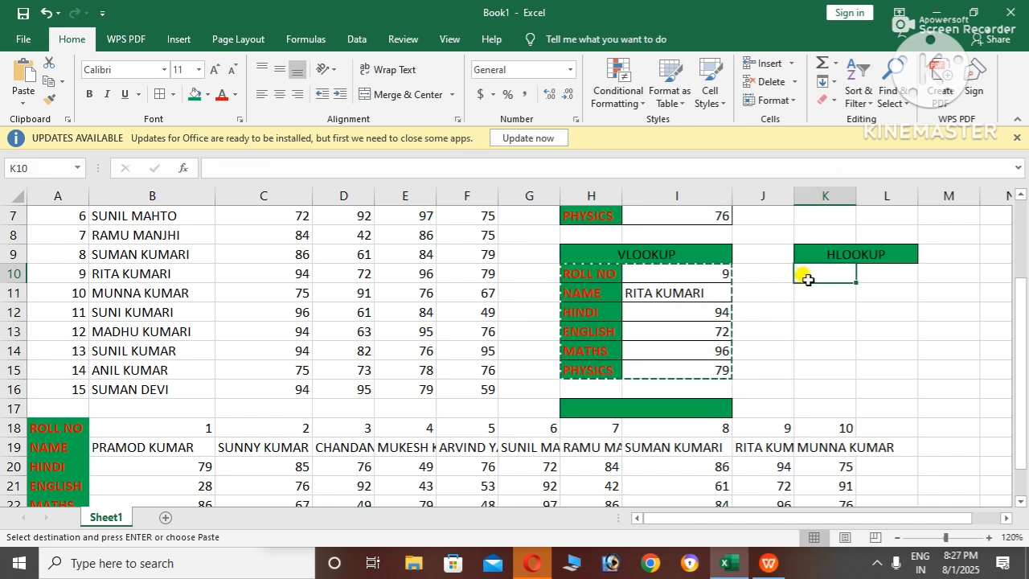
right_click(809, 280)
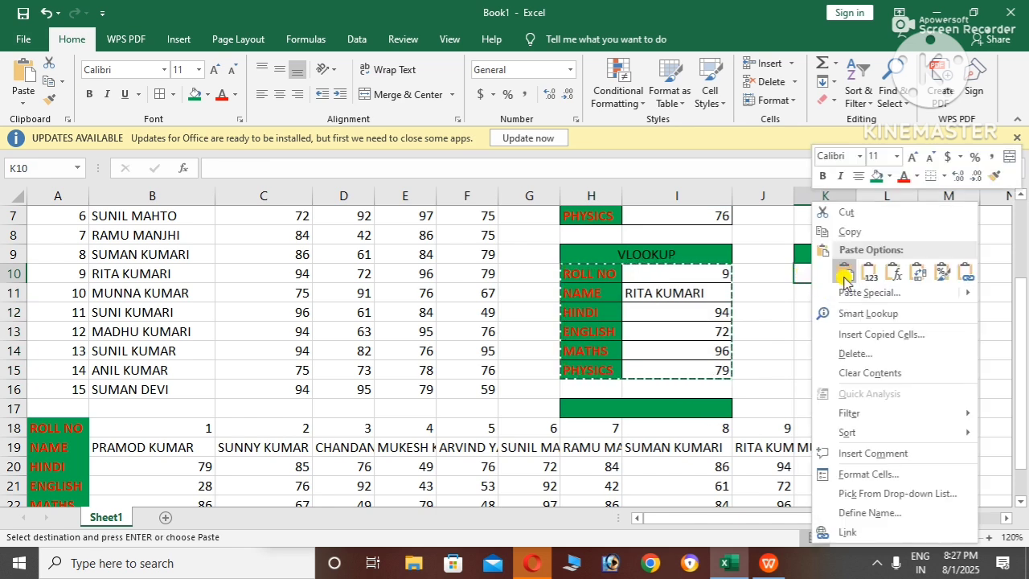
click(843, 271)
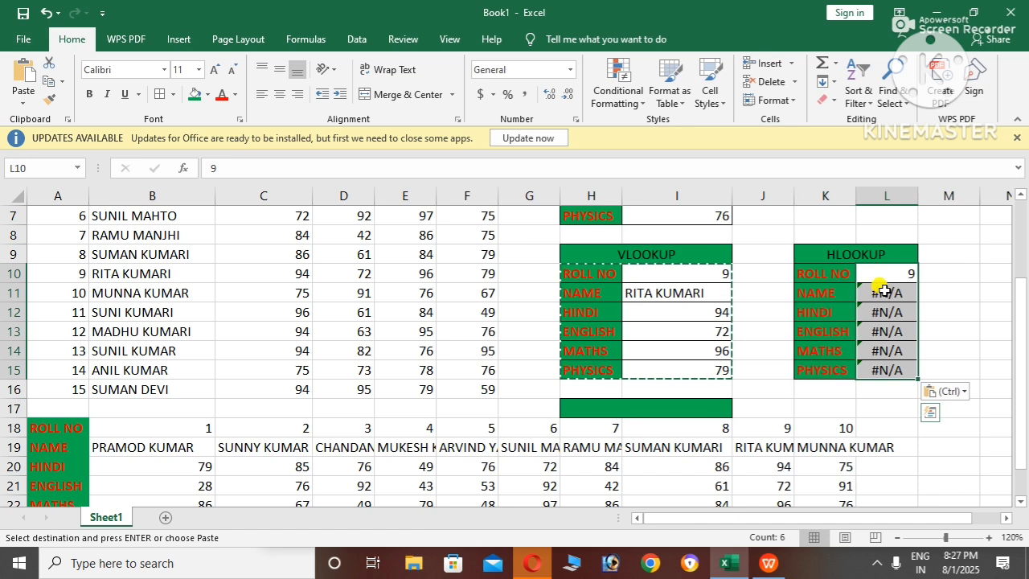
- Clear the pasted contents of L10:L15 in the HLOOKUP block
drag(877, 276, 897, 366)
key(Delete)
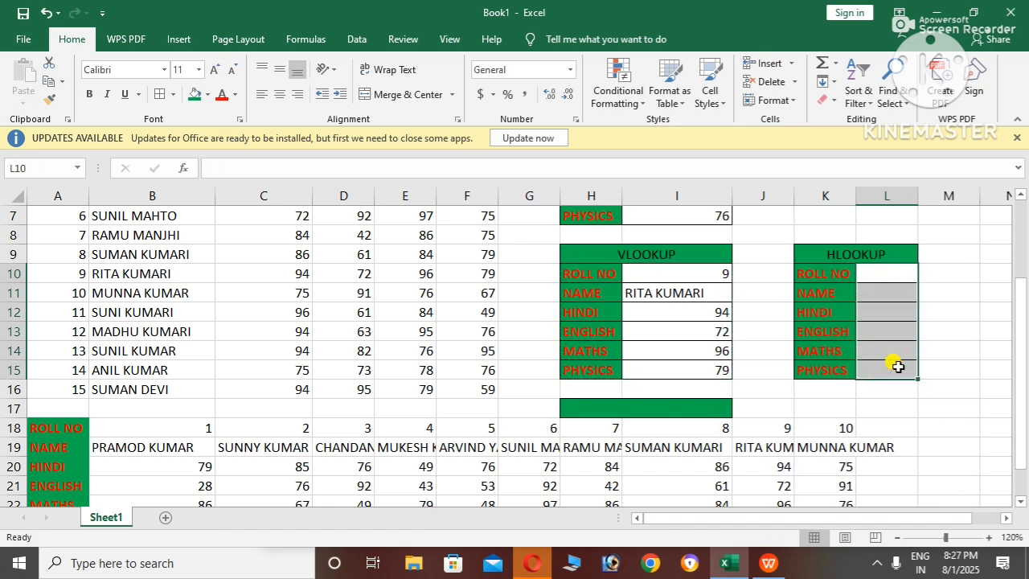
click(972, 268)
click(888, 277)
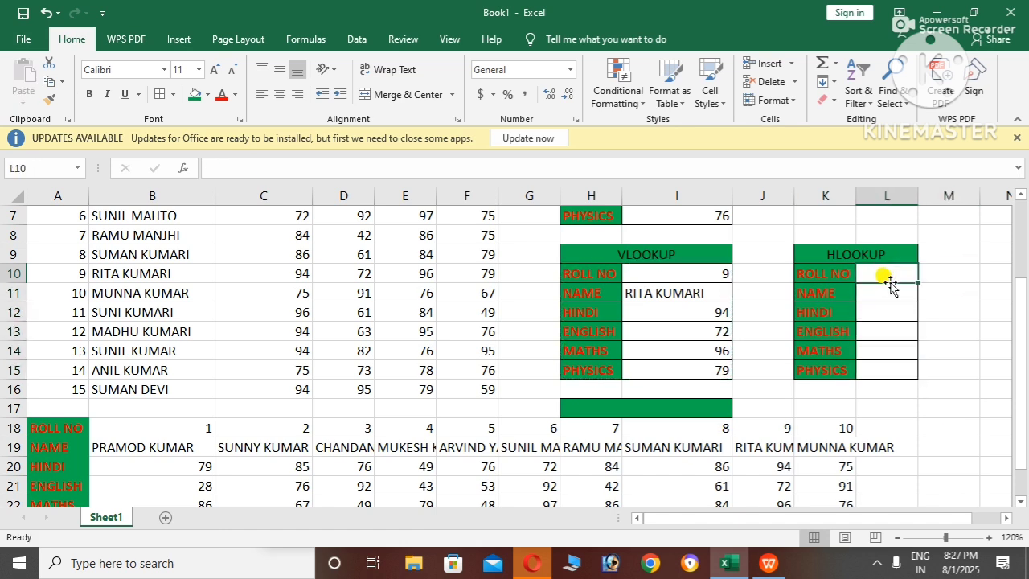
- Enter the formula =HLOOKUP(L10,A18:L23,2) in L11 to return the student's name in the HLOOKUP block
click(884, 350)
scroll(876, 306, down, 1)
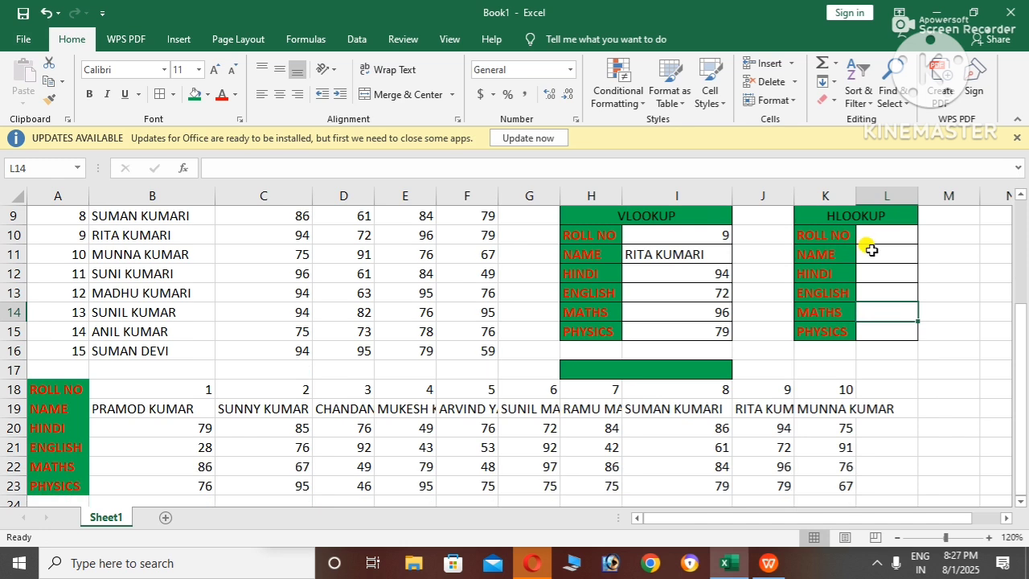
click(872, 250)
double_click(873, 249)
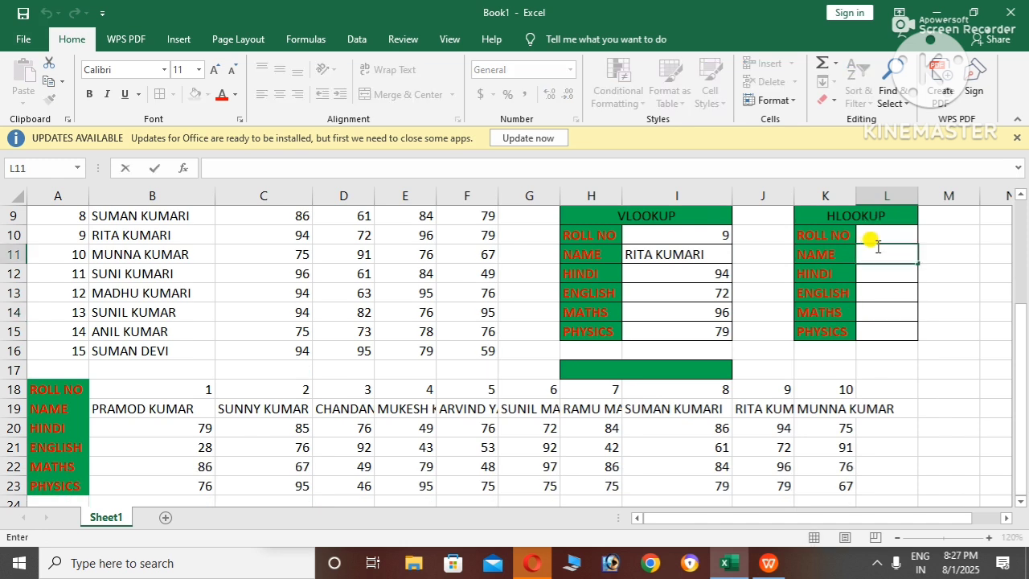
text(=)
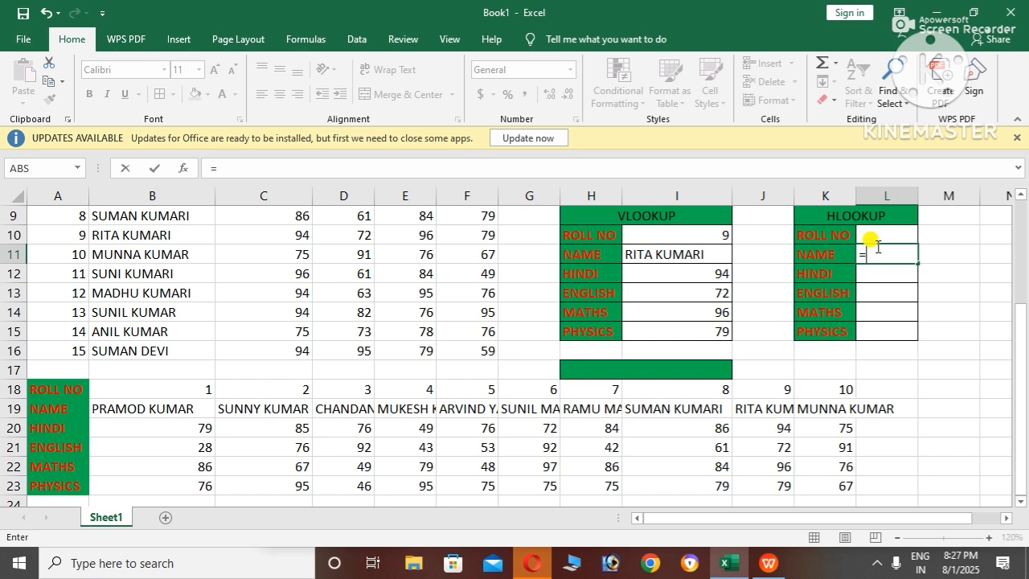
text(HLOO)
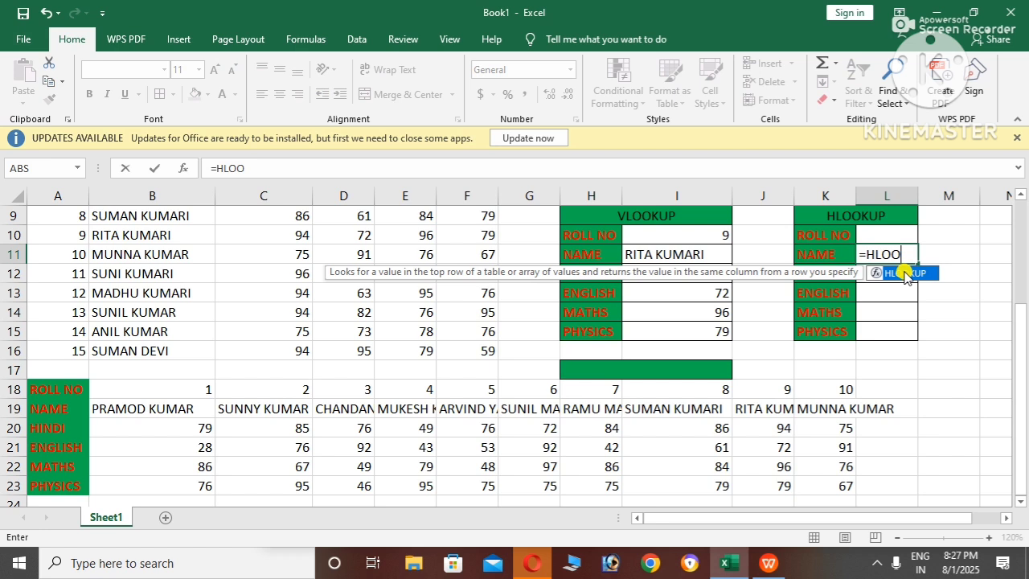
key(Tab)
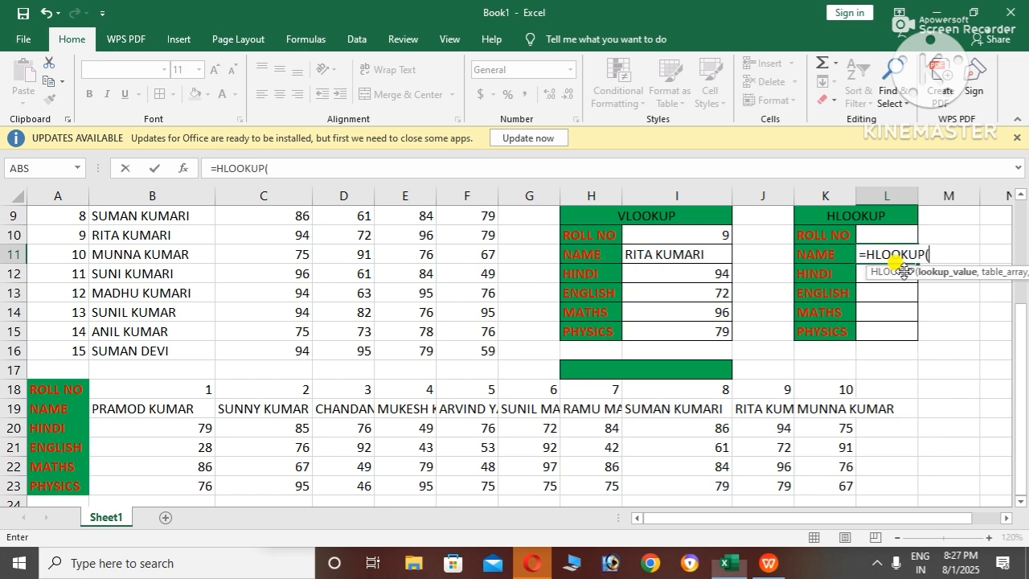
click(898, 234)
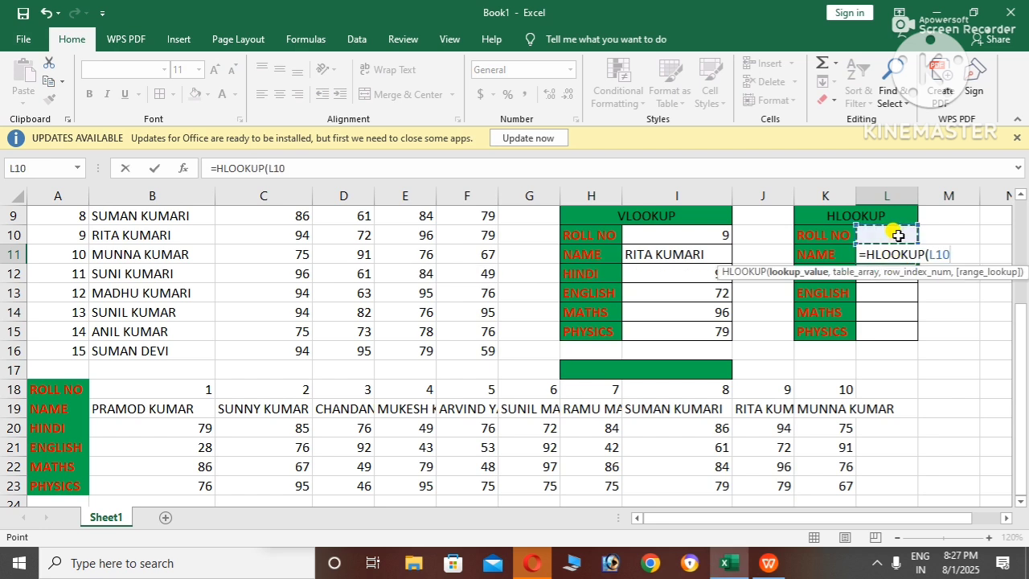
text(,)
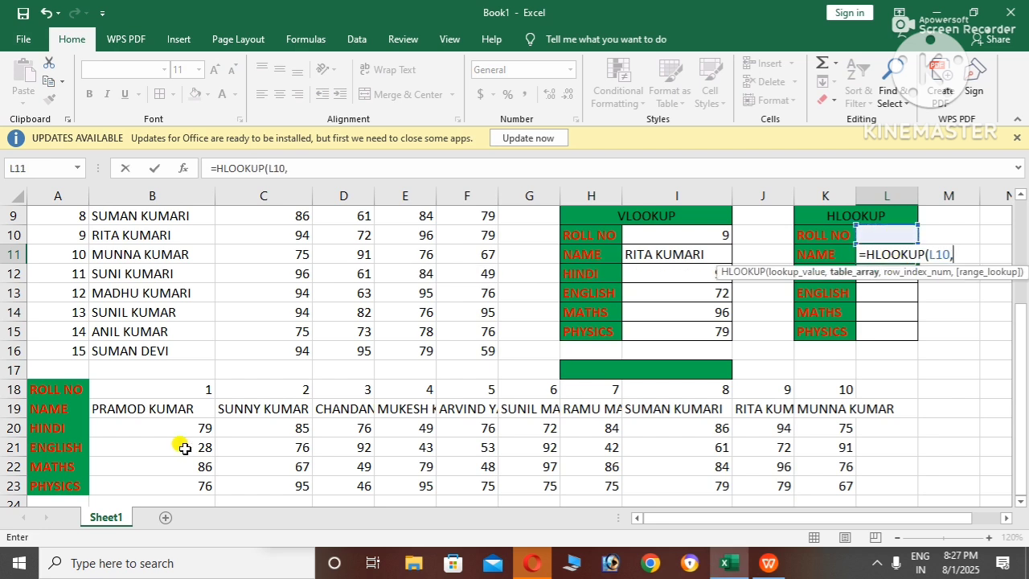
drag(64, 397, 406, 447)
drag(699, 515, 886, 389)
text(,2)
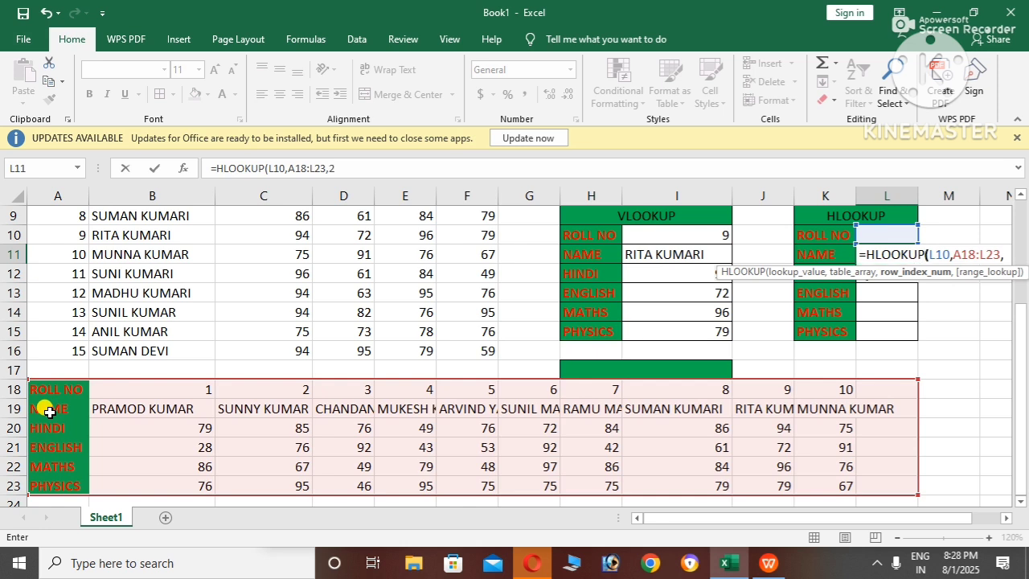
text())
key(Return)
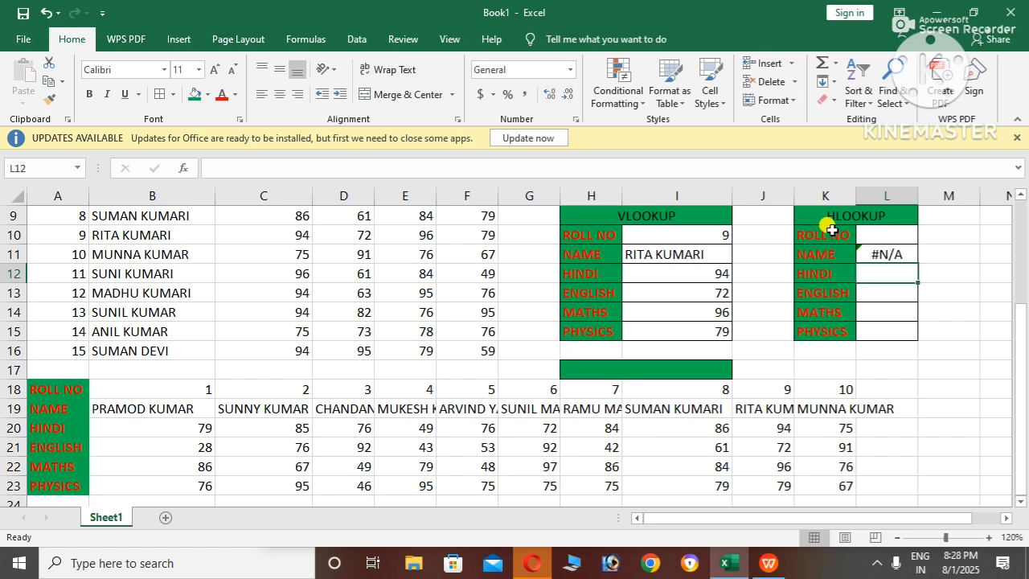
- Enter roll number 2 in L10 and autofit the width of column L to the student's name
double_click(904, 233)
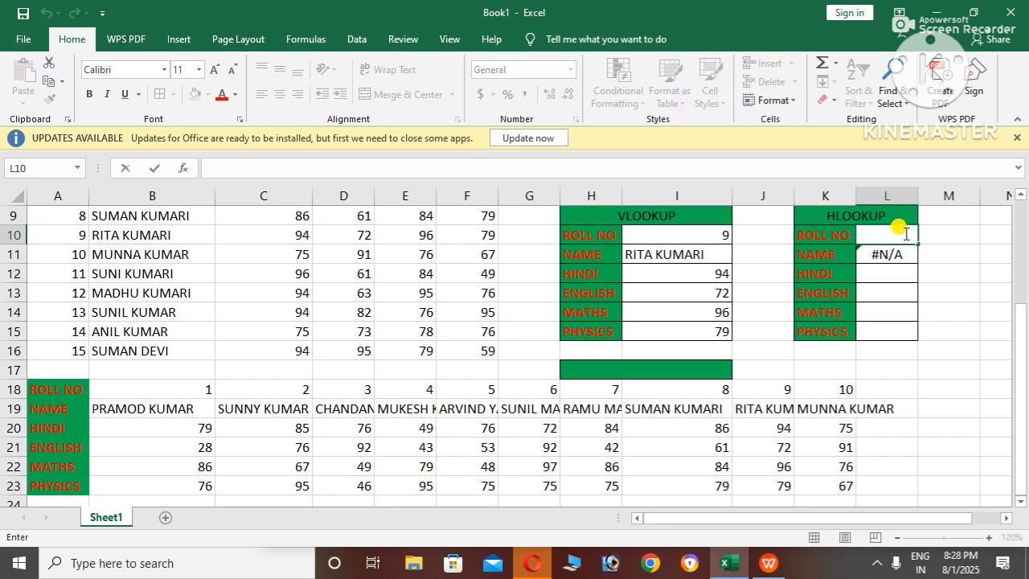
click(932, 249)
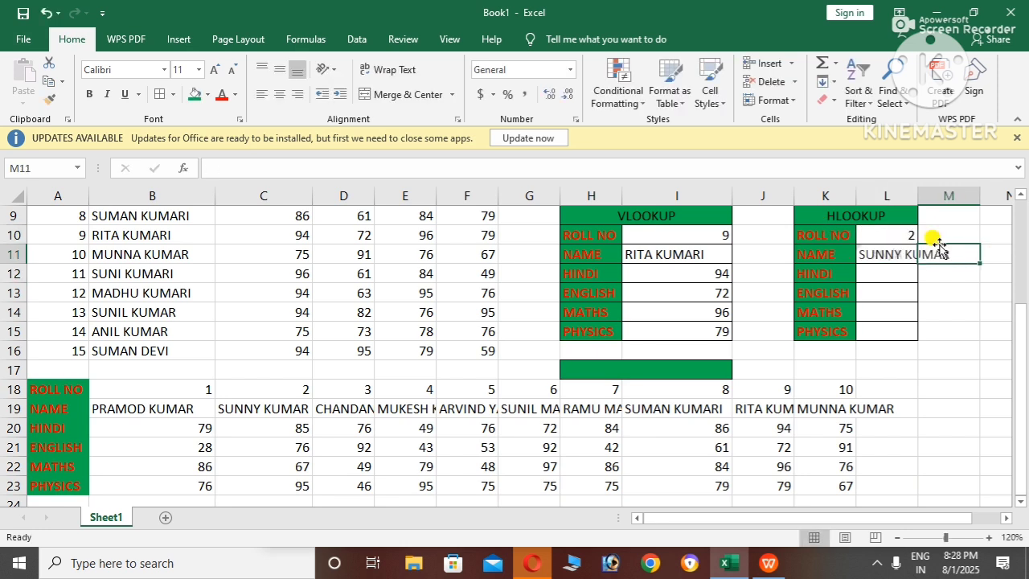
double_click(915, 195)
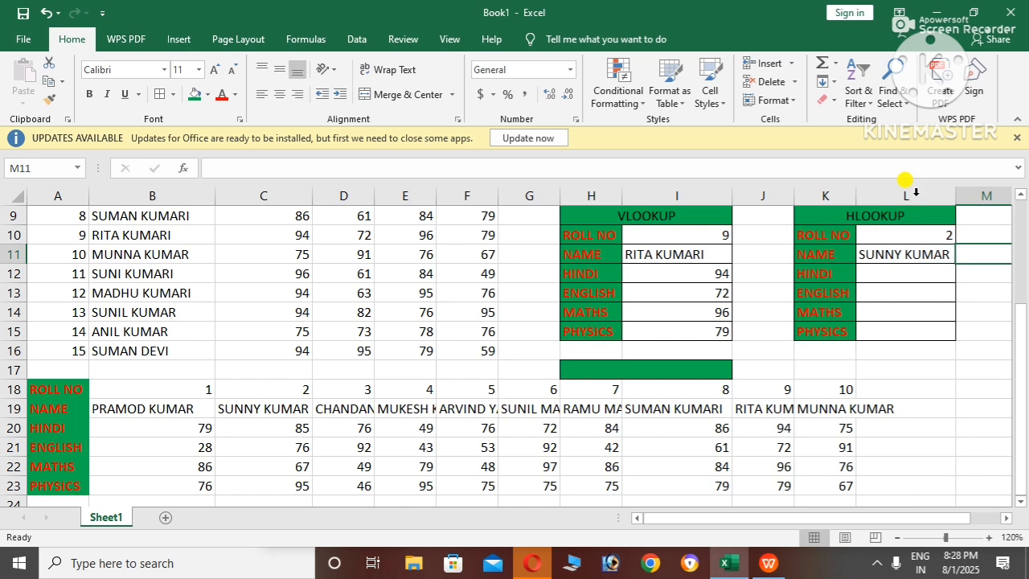
- Enter the formula =HLOOKUP(L10,A18:K23,3) in L12 to return the Hindi mark
click(901, 273)
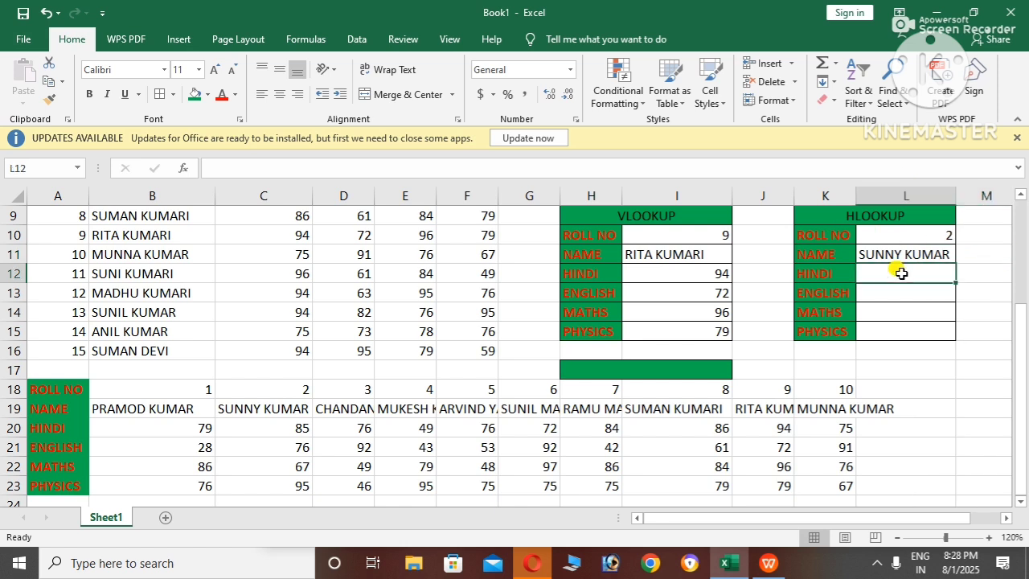
text(=)
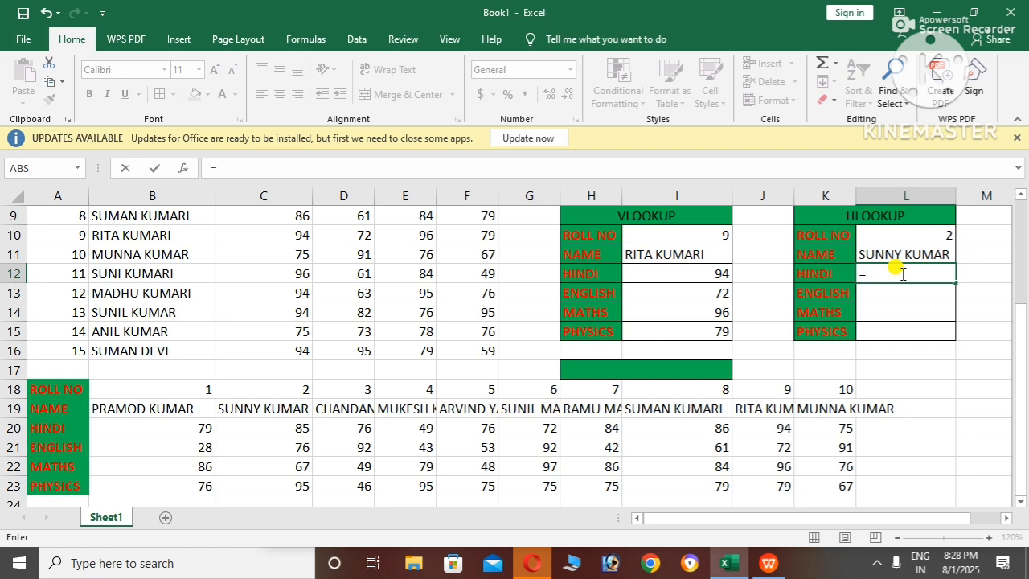
text(HLO)
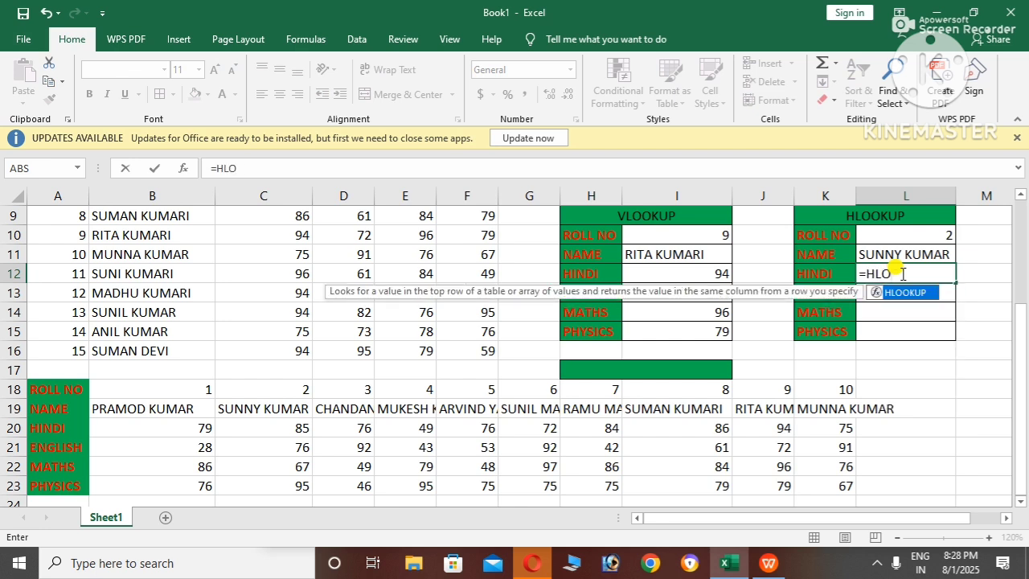
text(O)
double_click(906, 292)
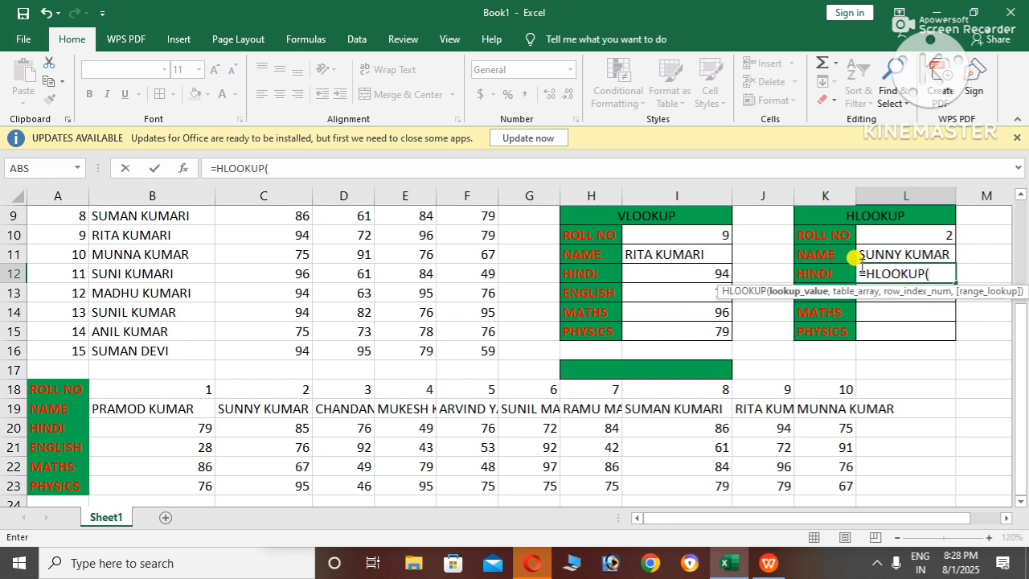
click(911, 233)
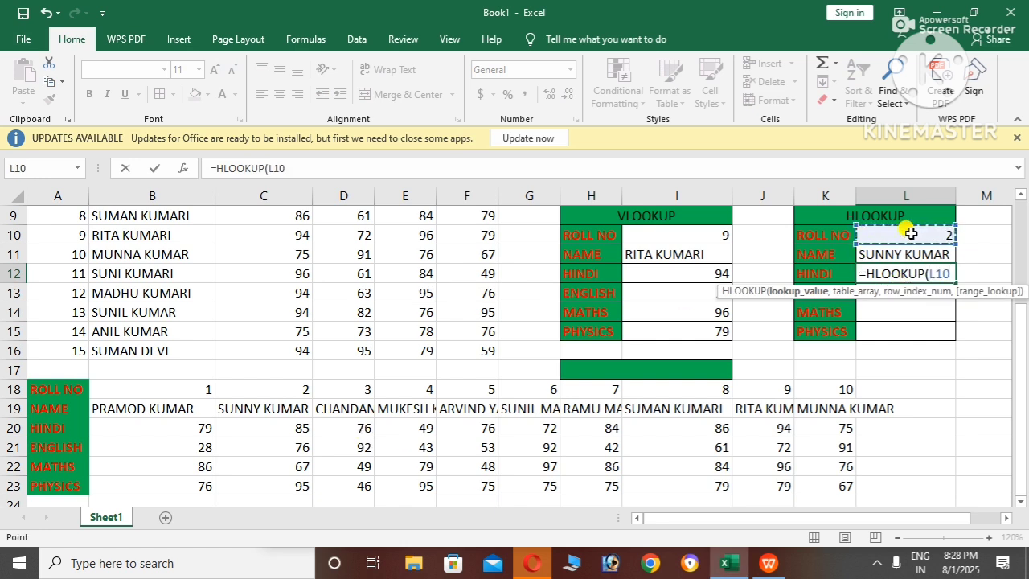
text(,)
click(42, 392)
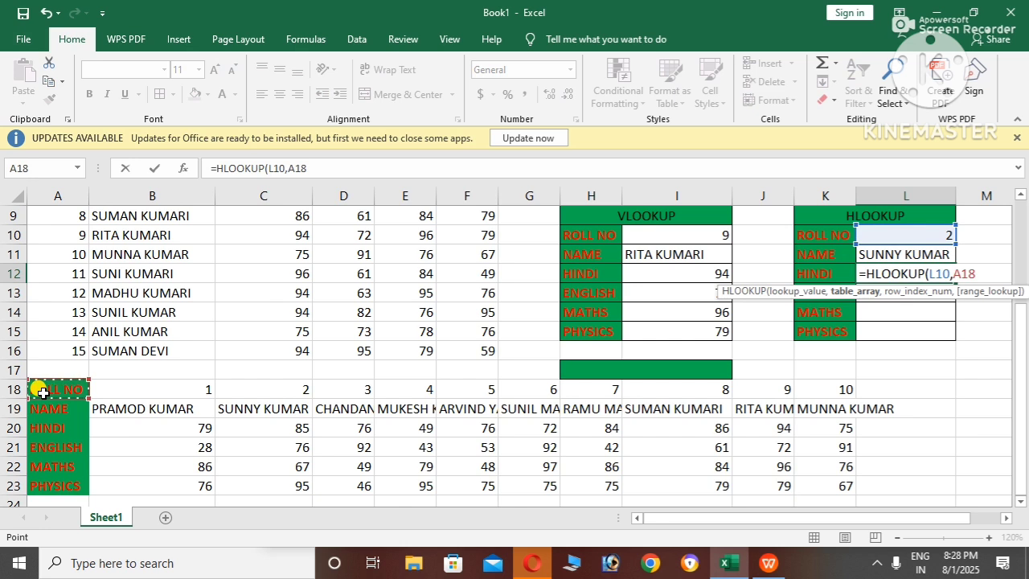
click(158, 395)
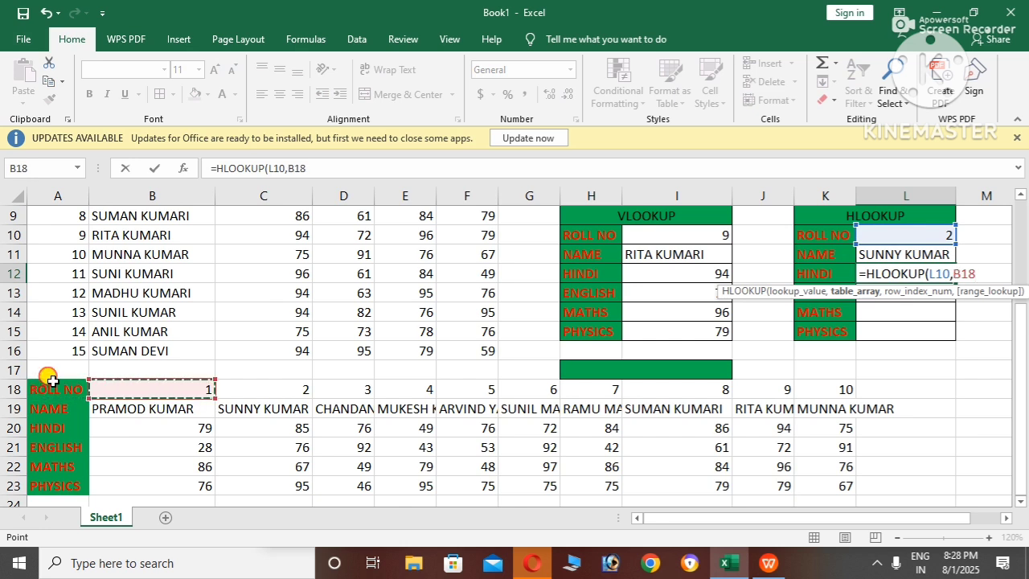
drag(50, 384, 393, 440)
key(shift+Right)
key(shift+Right)
key(shift+Right)
key(shift+Right)
key(shift+Right)
key(shift+Right)
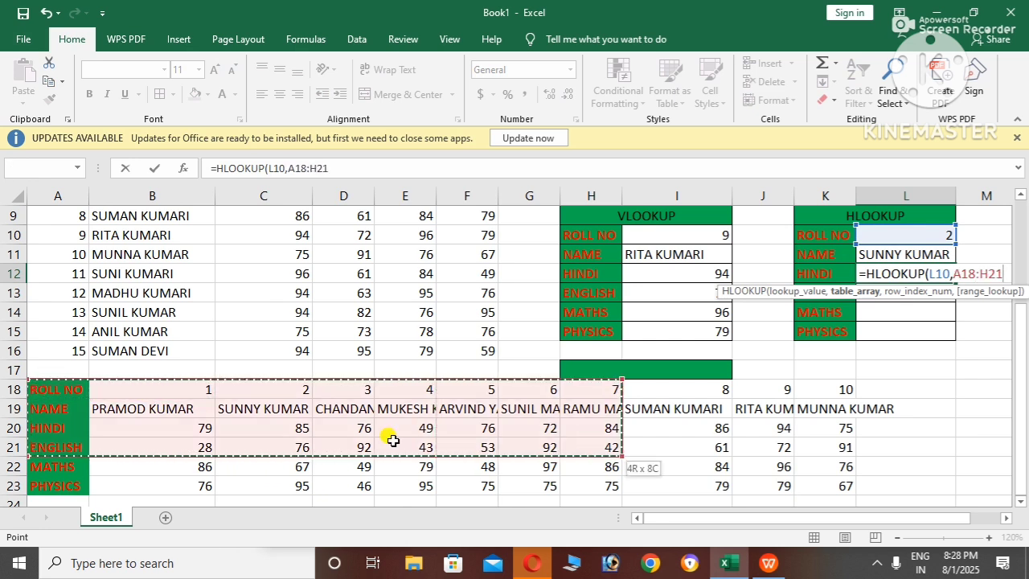
key(shift+Down)
key(shift+Down)
key(shift+Down)
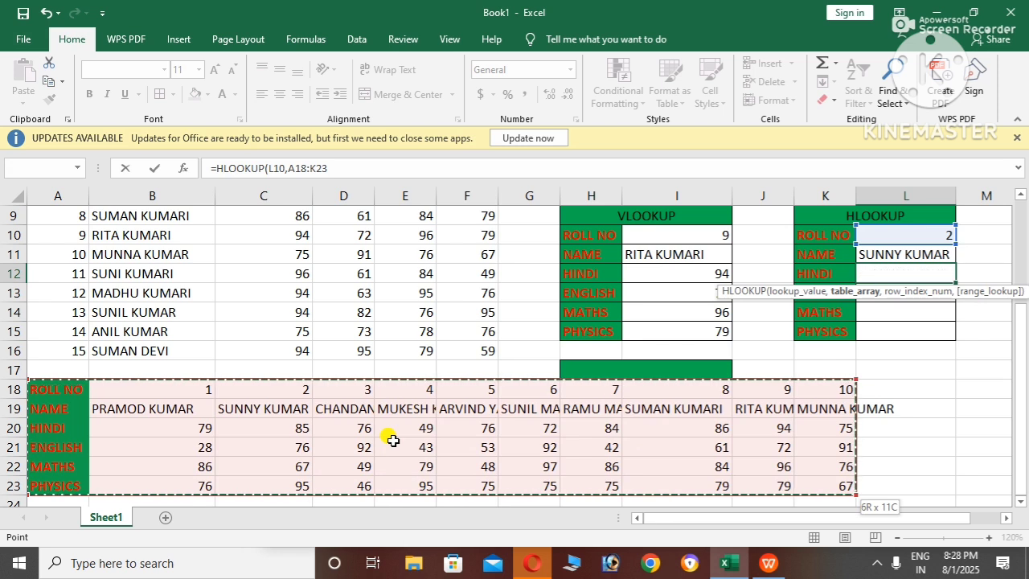
key(shift+Up)
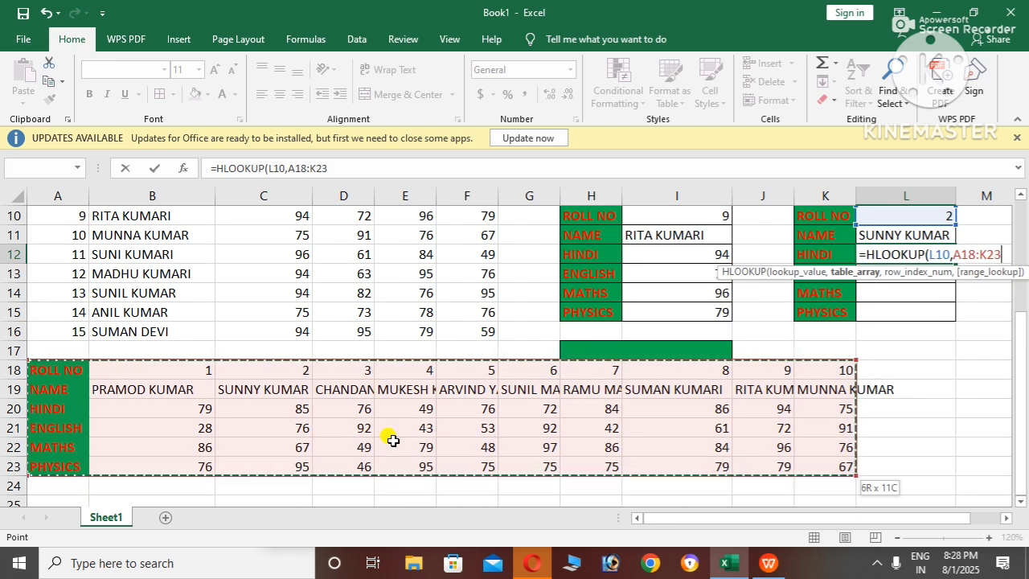
text(,)
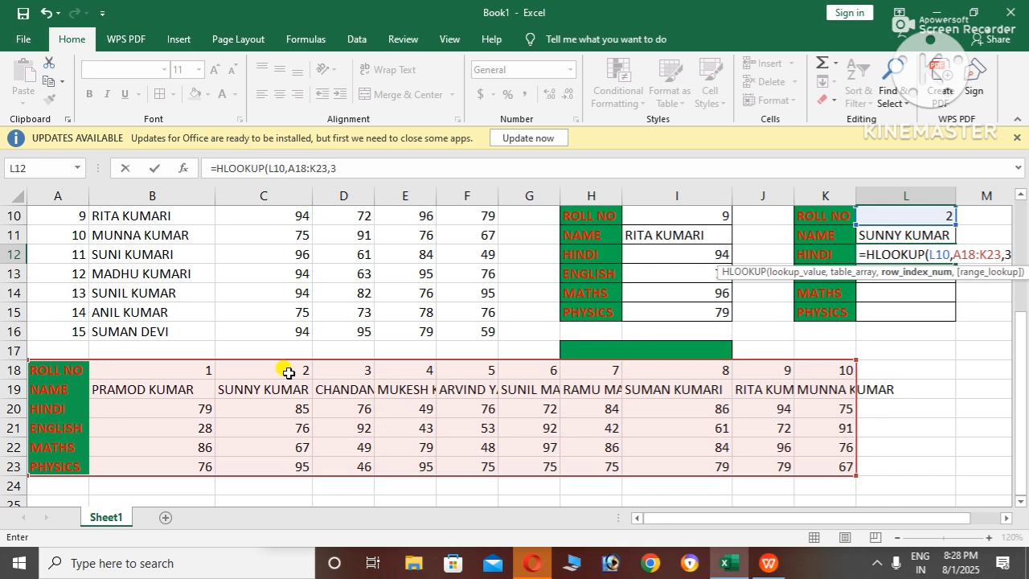
text(3))
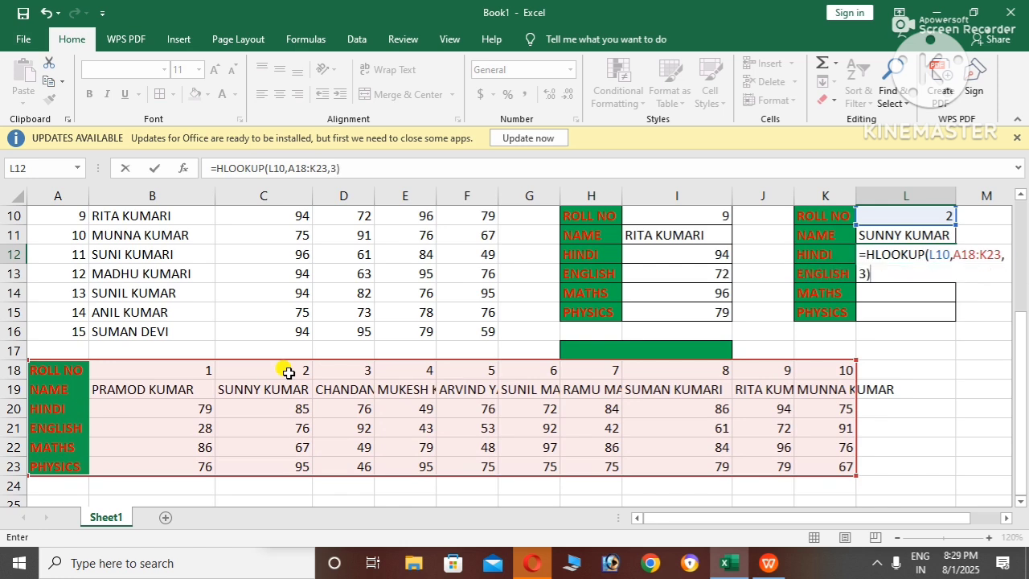
key(Return)
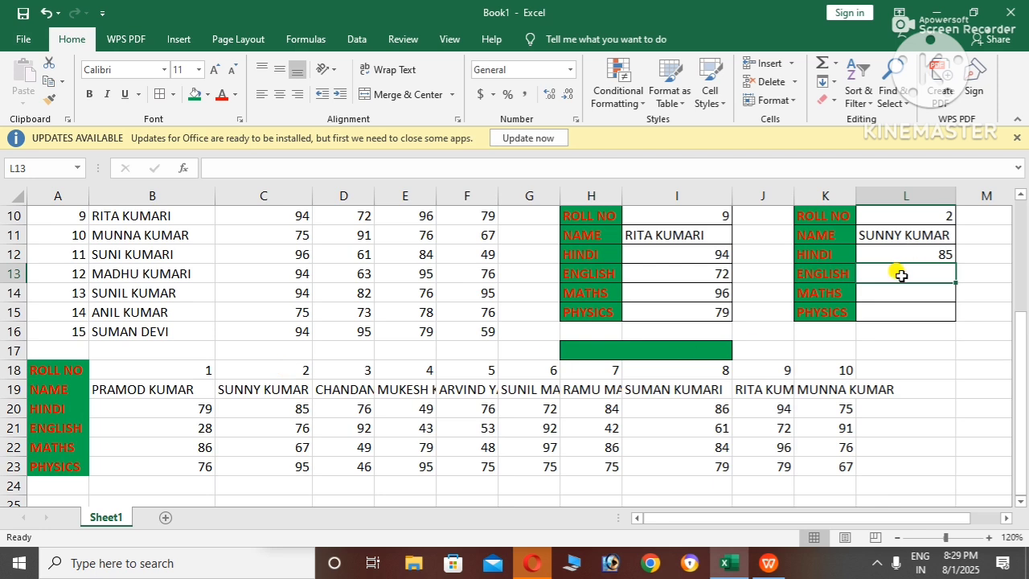
- Enter the formula =HLOOKUP(L10,A18:K23,4) in L13 to return the English mark
text(=HLOO)
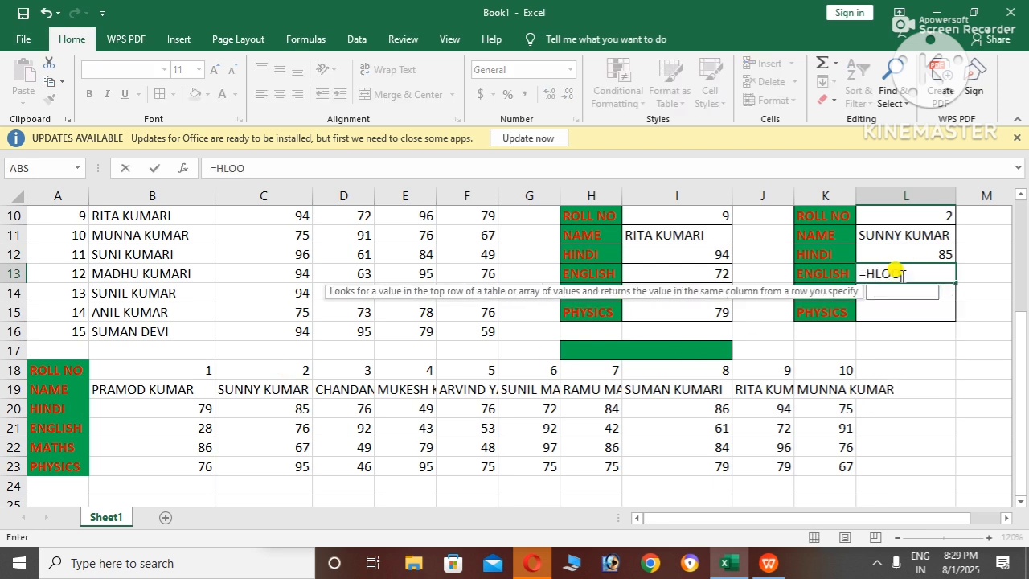
double_click(910, 294)
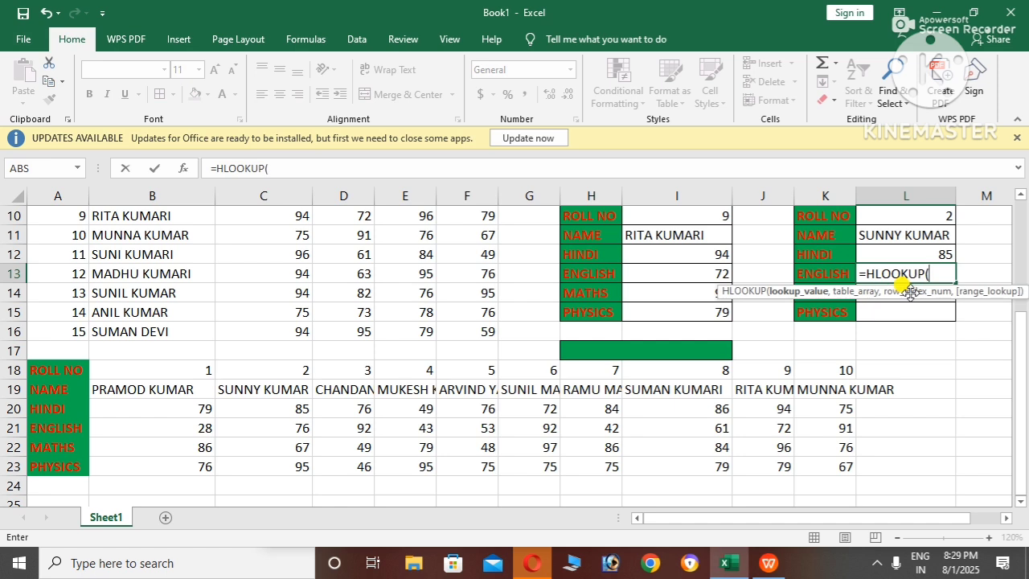
click(925, 213)
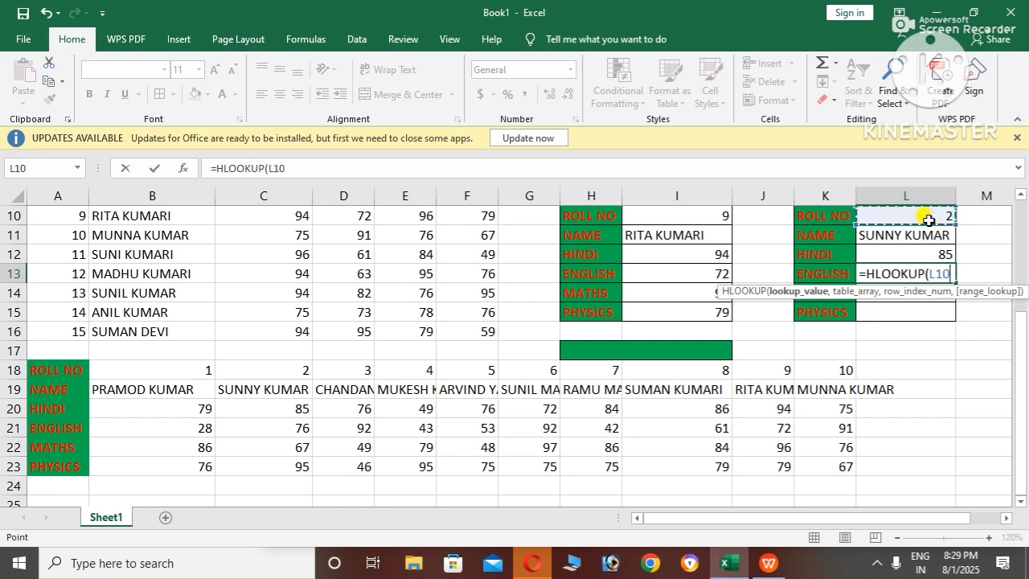
text(,)
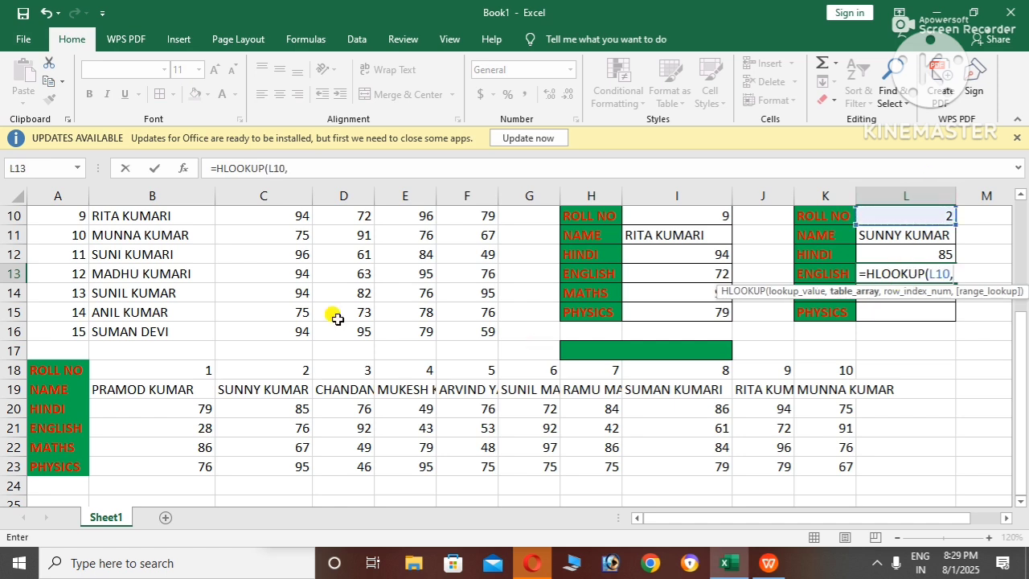
drag(55, 372, 828, 408)
key(shift+Down)
key(shift+Down)
key(shift+Down)
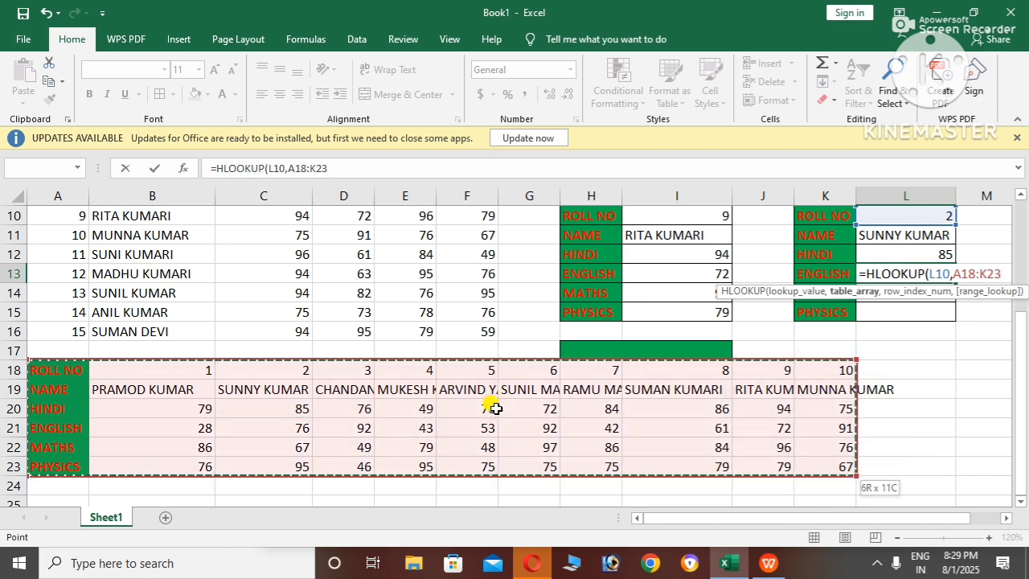
text(,)
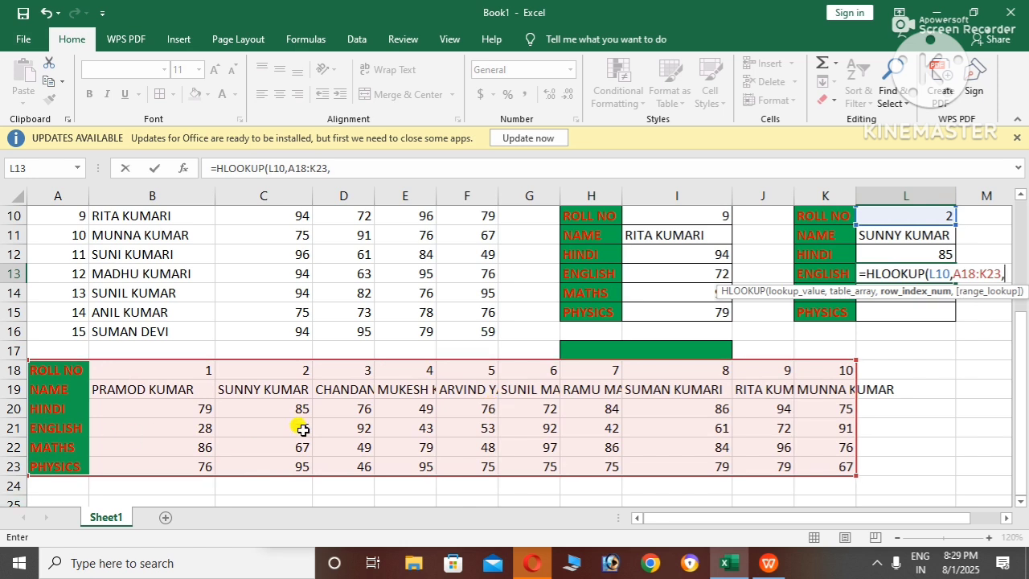
text(4))
key(Return)
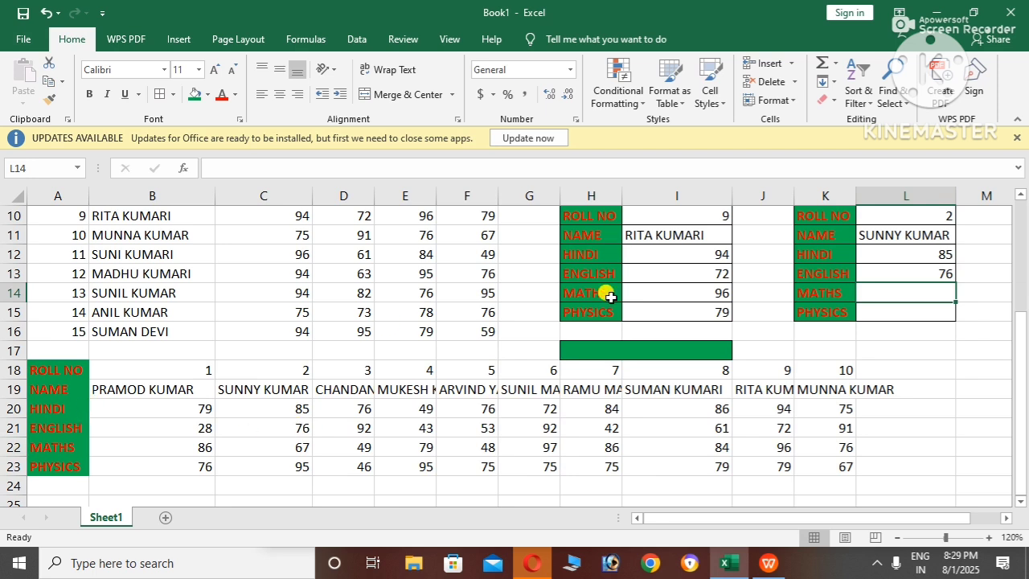
- Enter the formula =HLOOKUP(L10,A18:K23,5) in L14 to return the Maths mark
text(=)
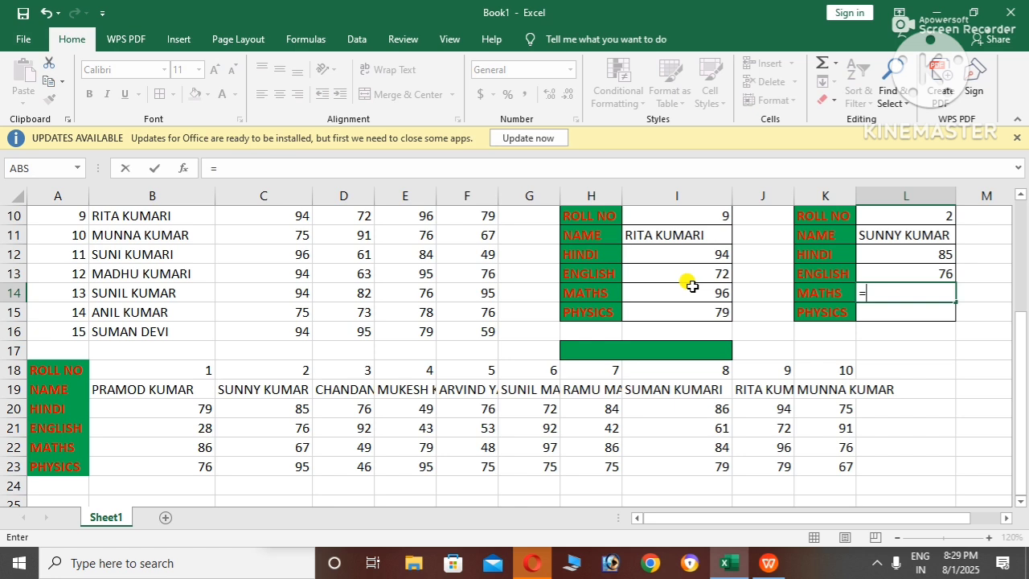
text(HLOO)
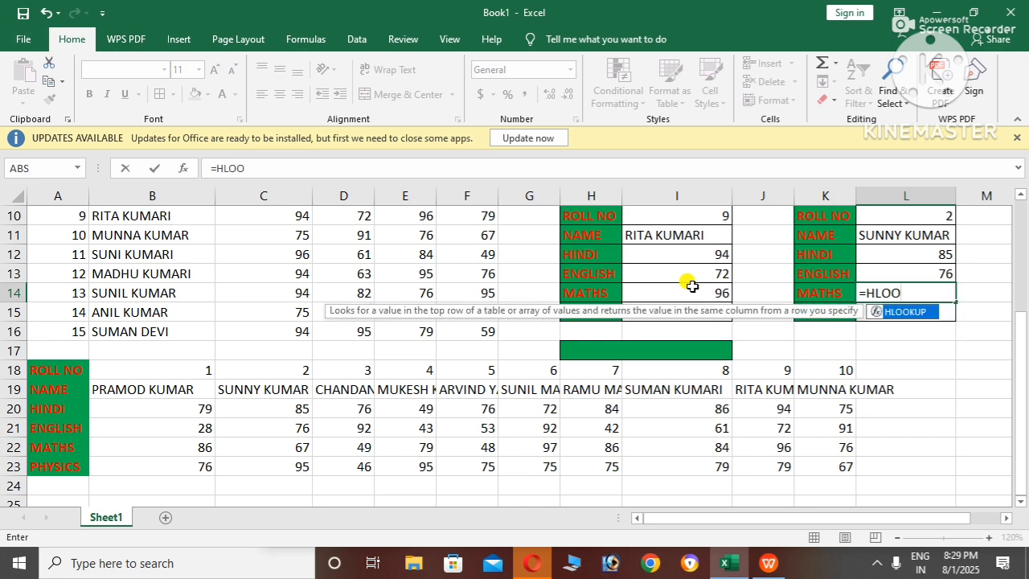
double_click(890, 313)
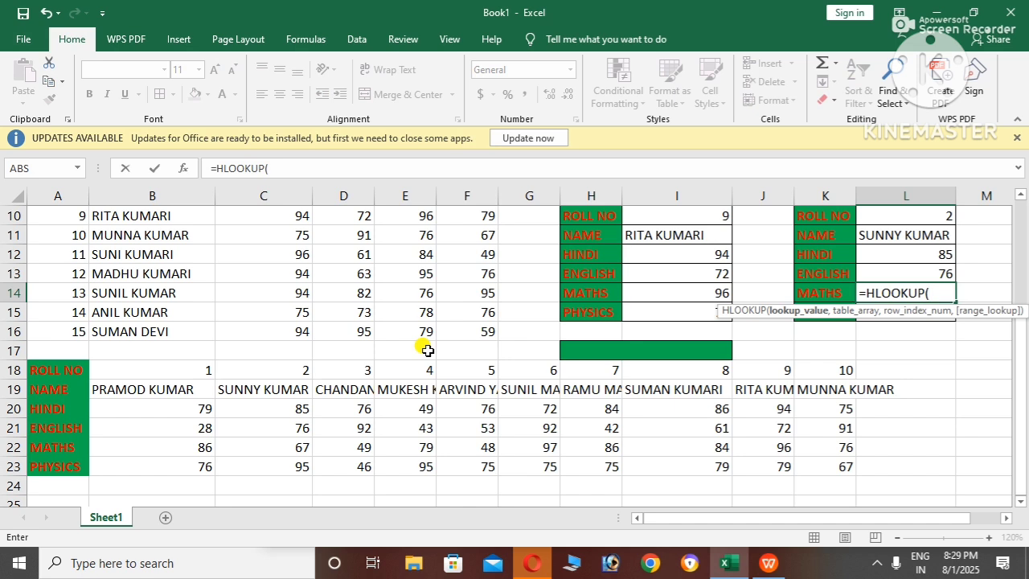
click(883, 217)
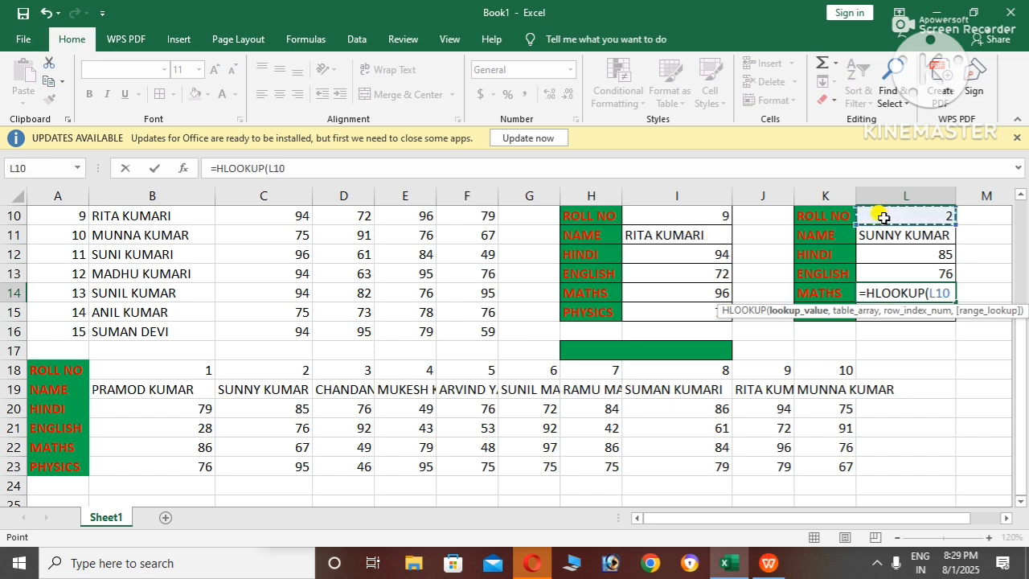
text(,)
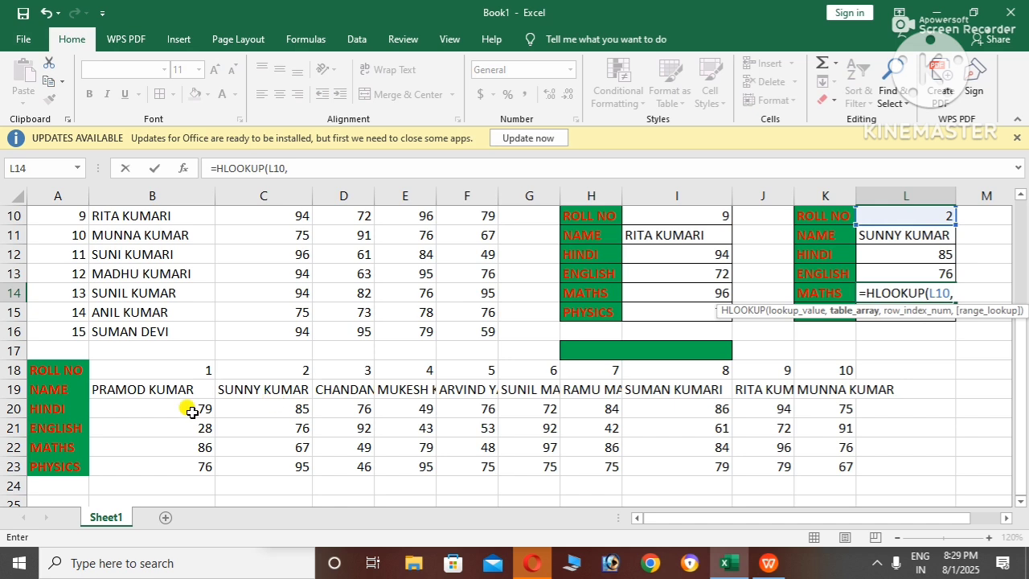
mouse_move(51, 368)
mouse_down()
mouse_move(448, 427)
mouse_move(852, 434)
mouse_move(852, 466)
mouse_up()
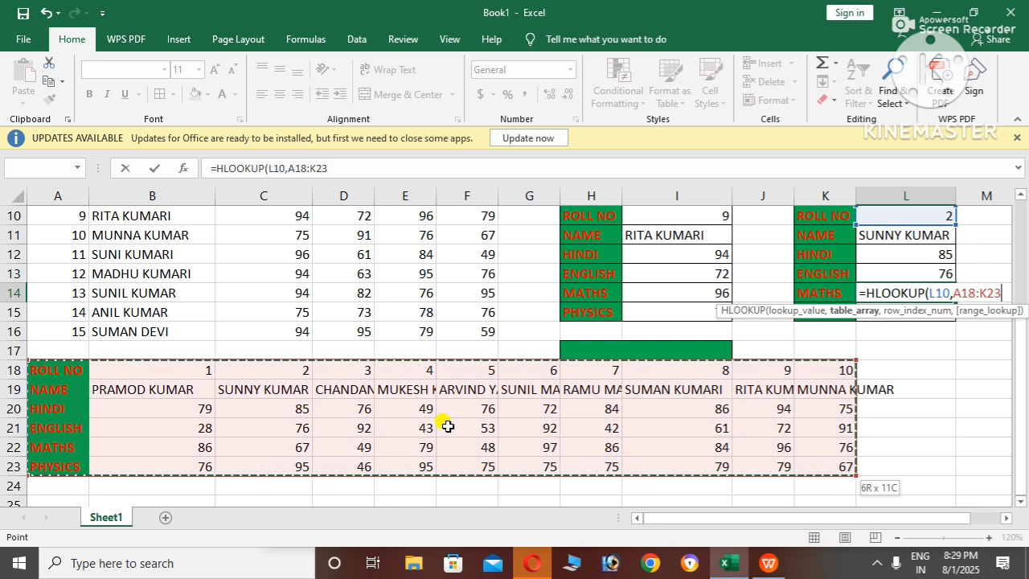
text(,)
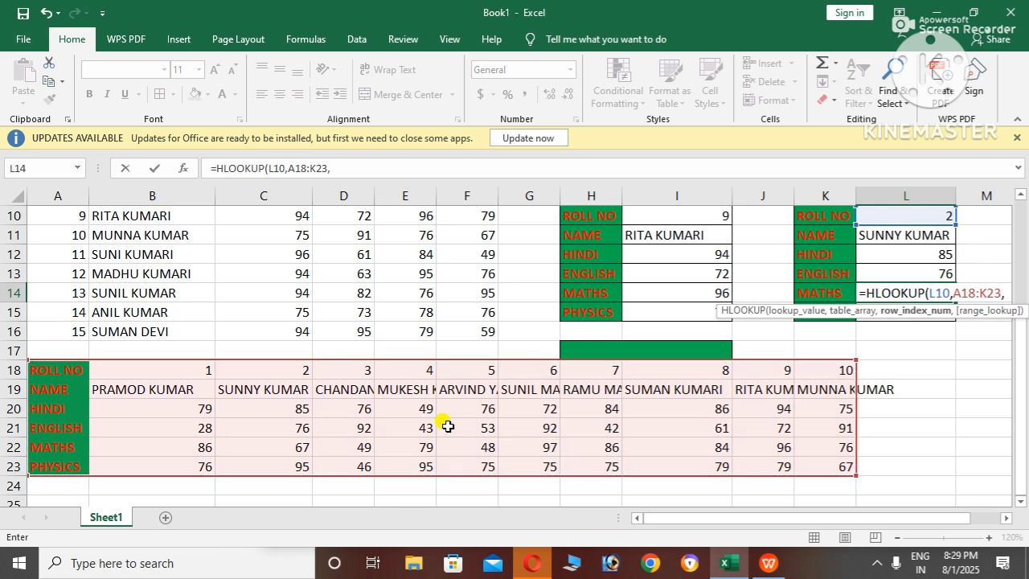
text(5))
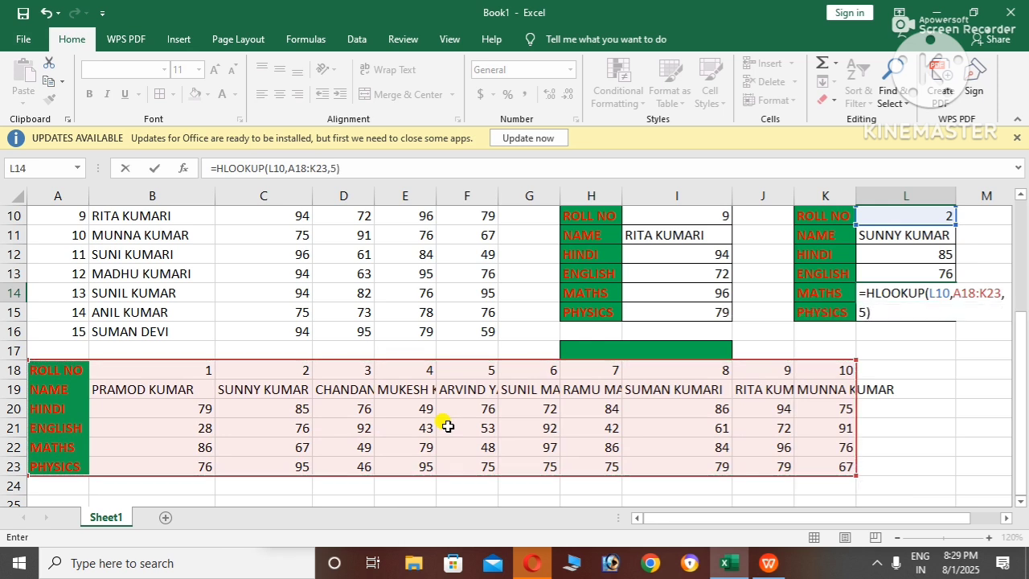
key(Return)
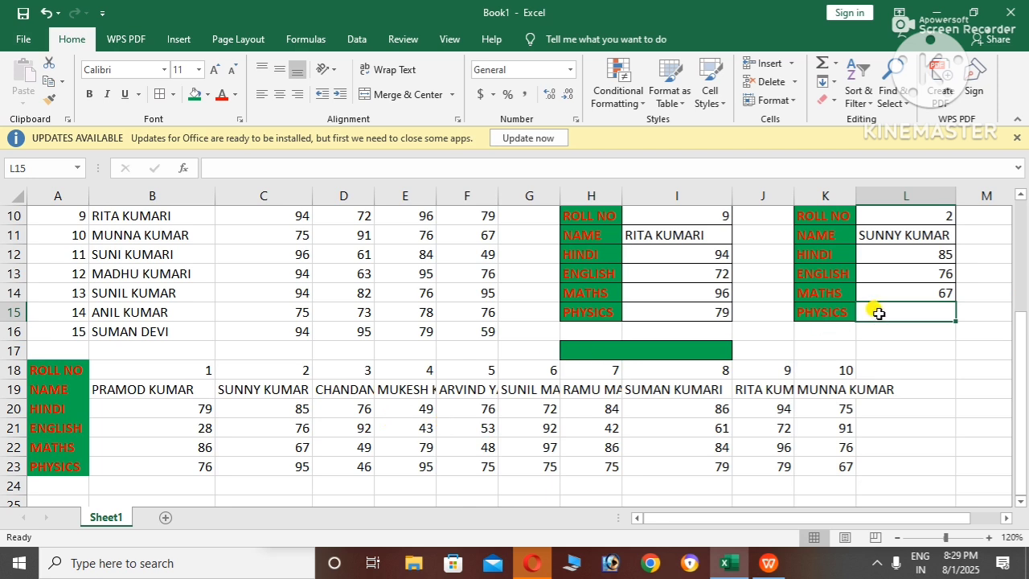
- Enter the formula =HLOOKUP(L10,A18:K23,6) in L15 to return the Physics mark
text(=HLO)
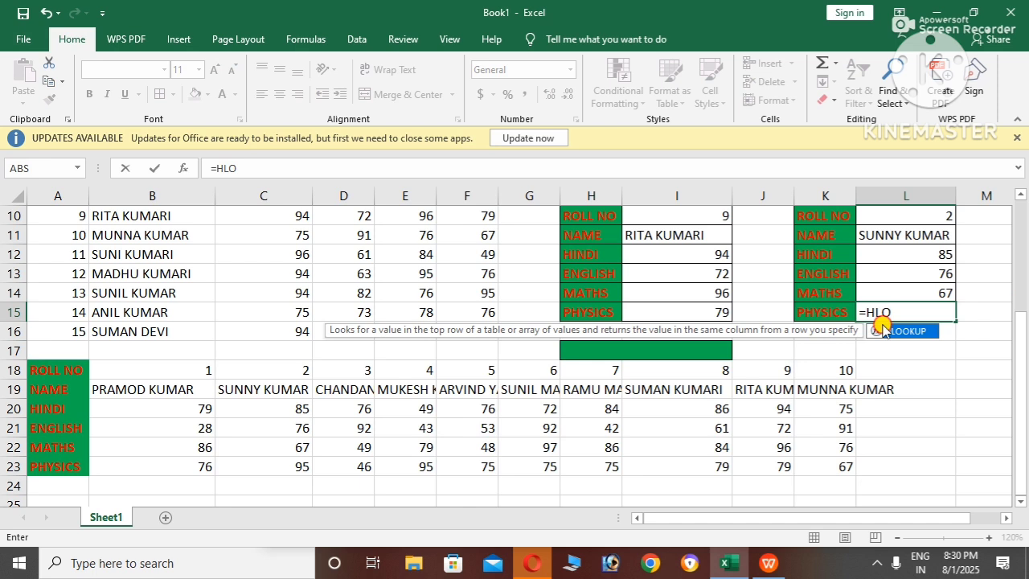
double_click(883, 329)
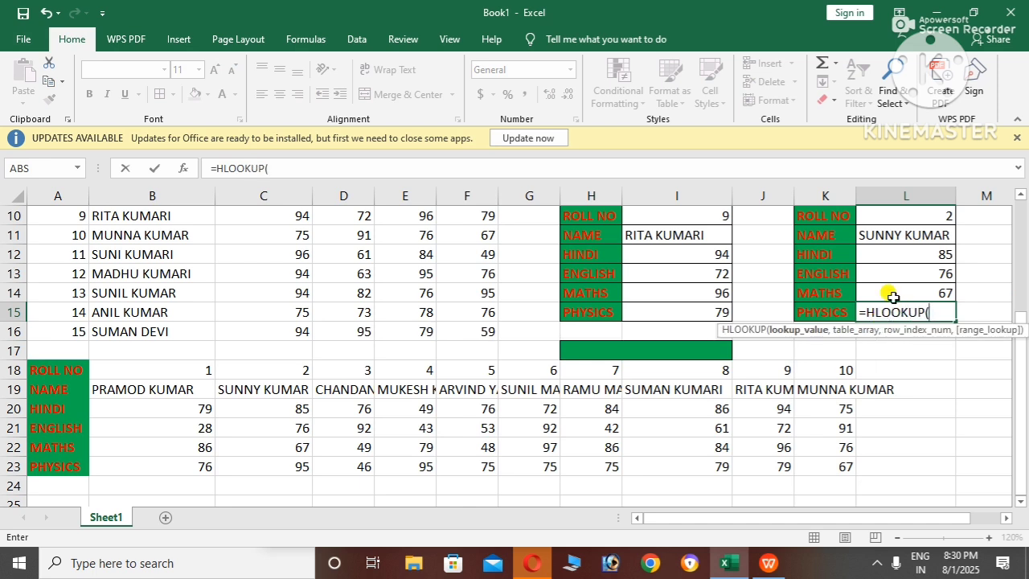
click(896, 215)
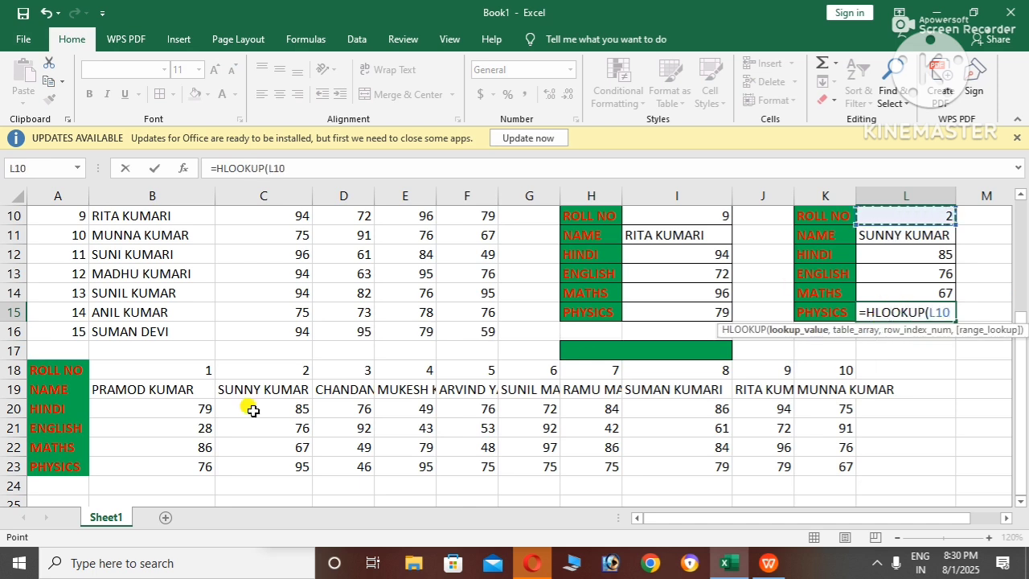
text(,)
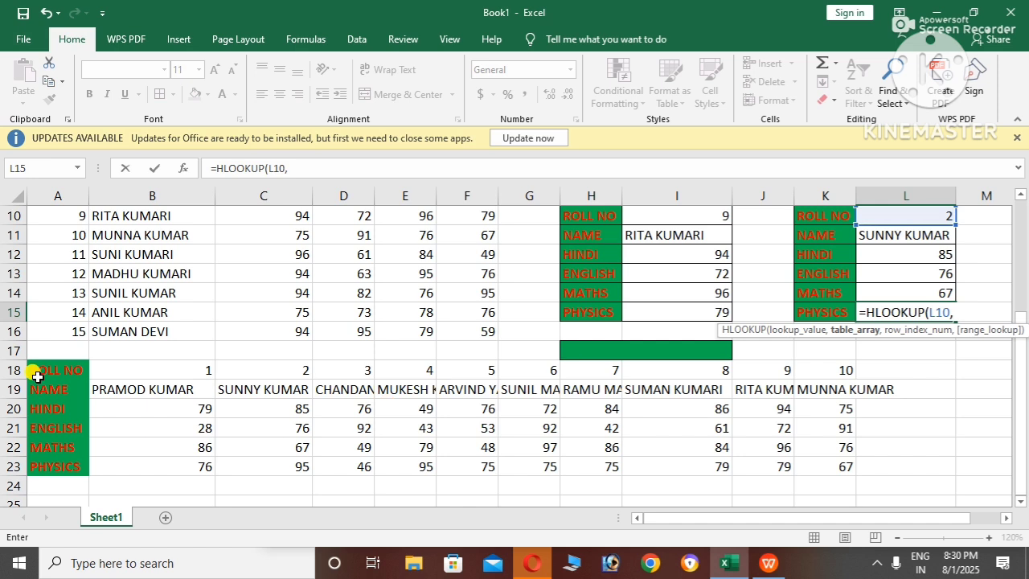
click(82, 371)
drag(82, 372, 848, 411)
key(shift+Down)
key(shift+Down)
key(shift+Down)
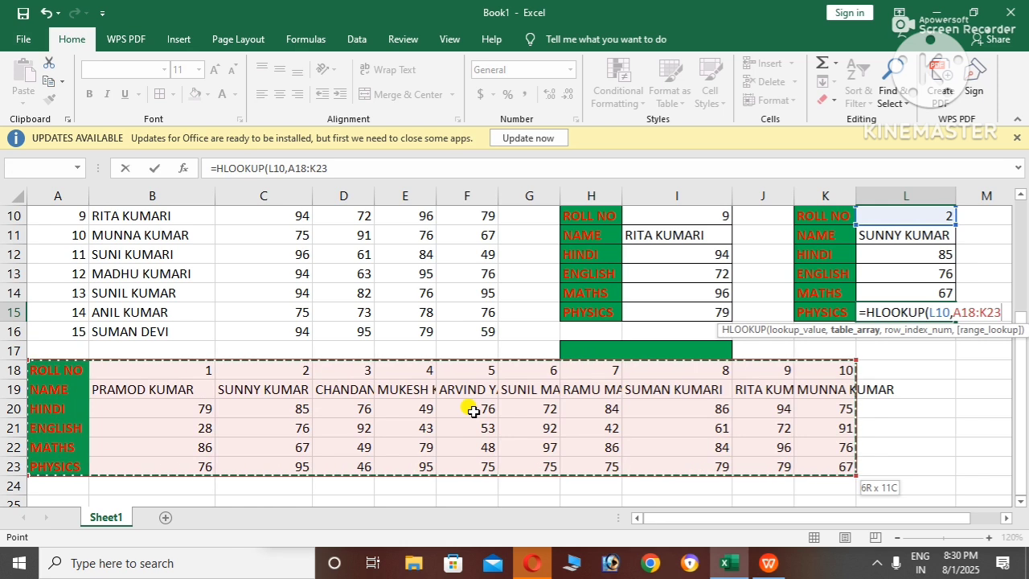
text(,)
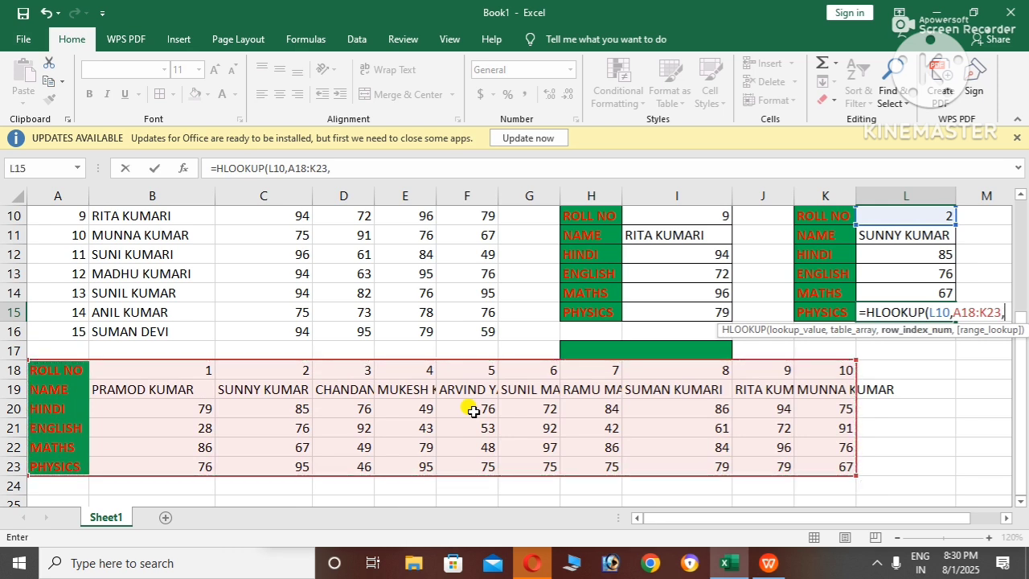
text(6))
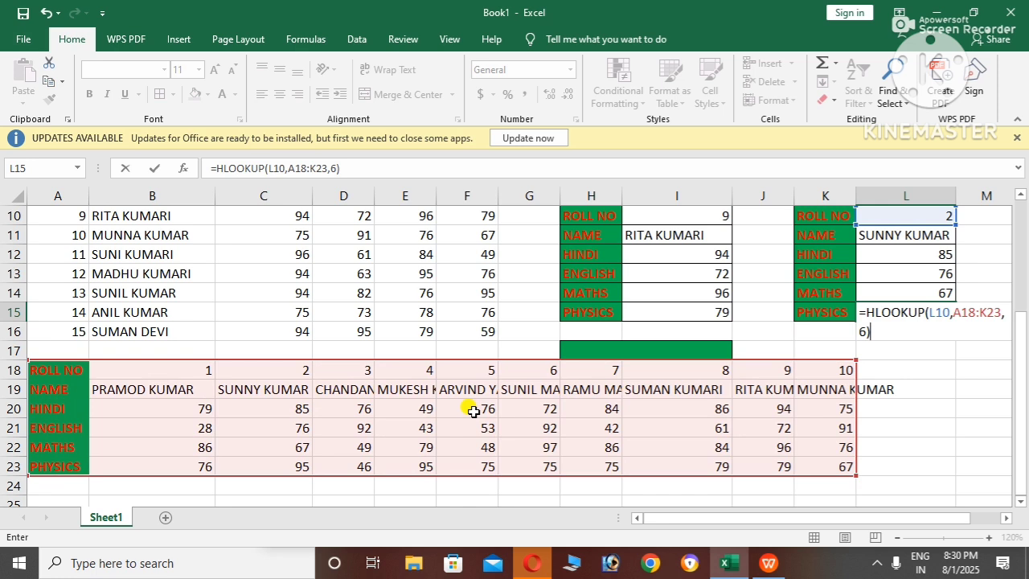
key(Return)
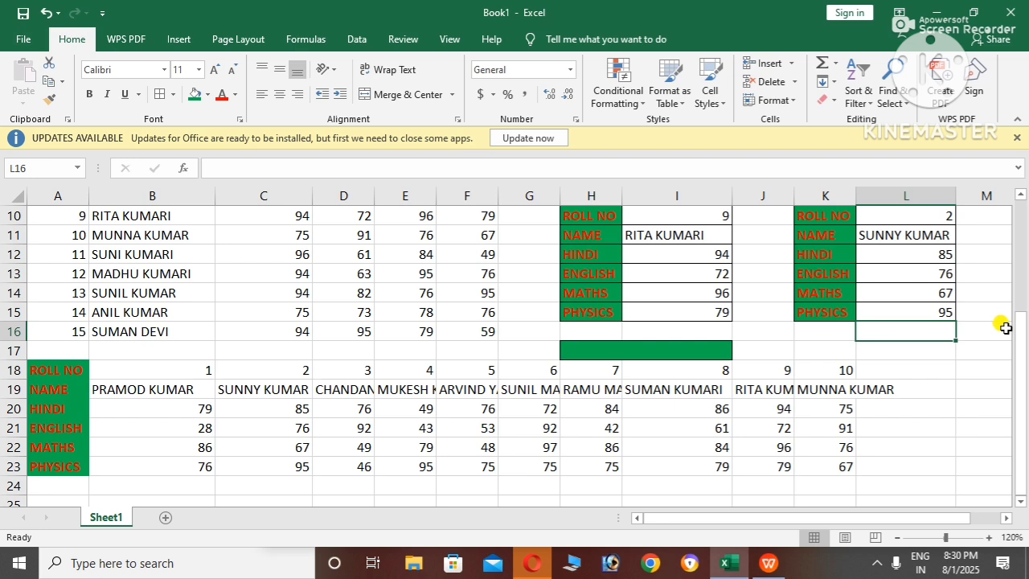
- Enter roll number 5 in L10 of the HLOOKUP block and autofit the width of column F
drag(1019, 330, 1019, 313)
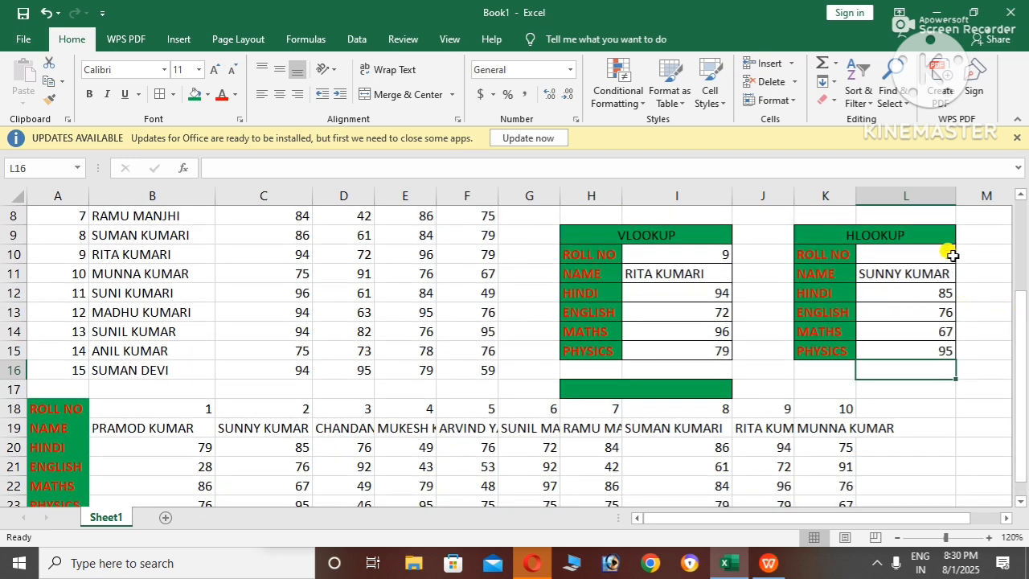
double_click(948, 254)
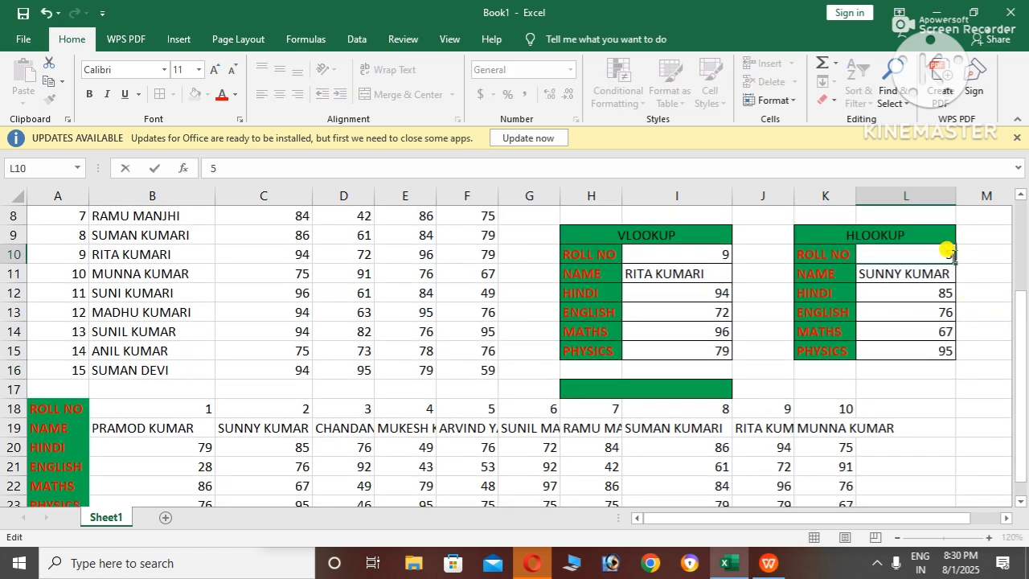
text(5)
click(960, 253)
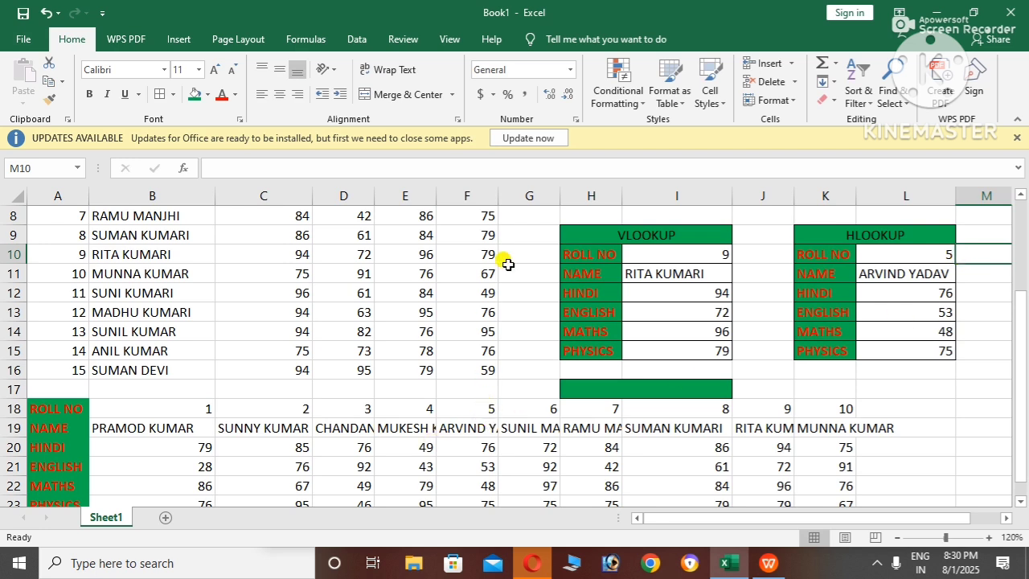
double_click(499, 200)
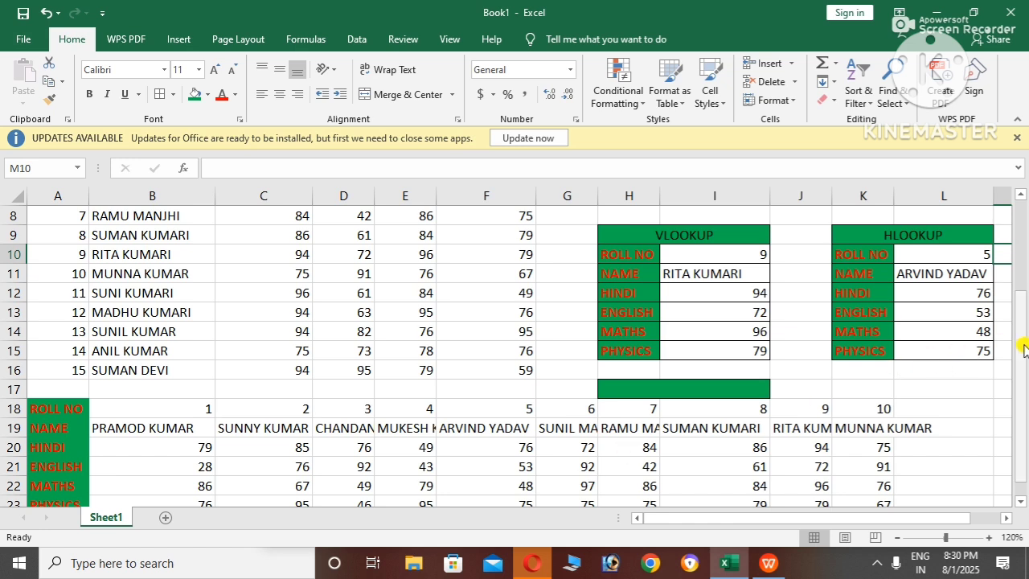
- Enter roll number 1 in L10 to look up that student's record in the HLOOKUP block
drag(1022, 345, 1023, 348)
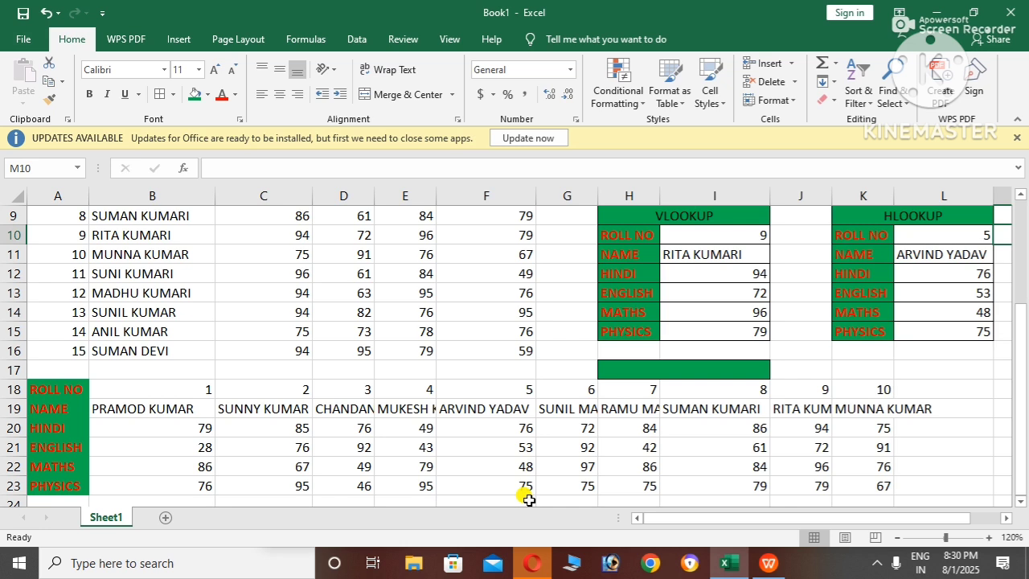
key(Left)
text(1)
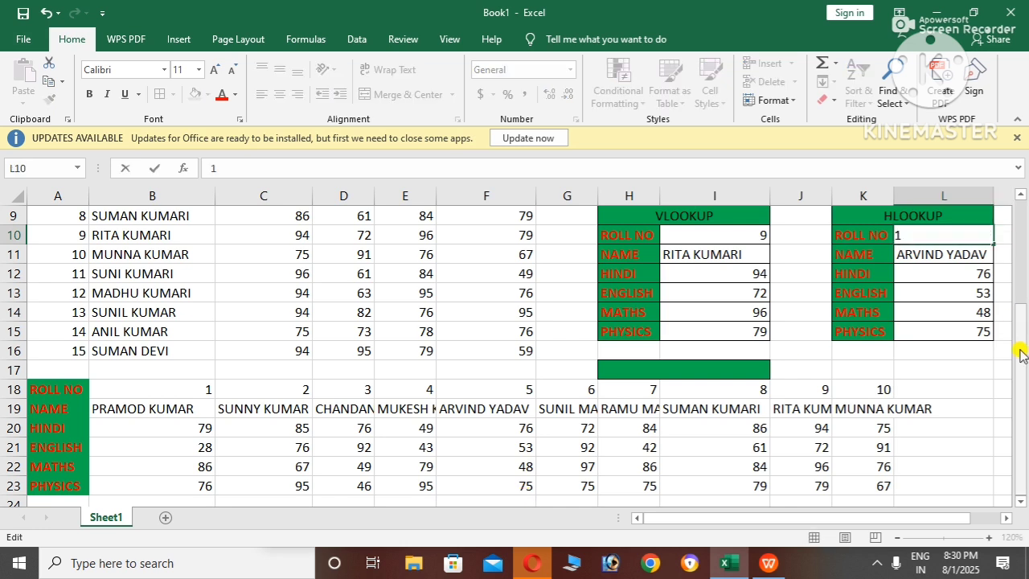
double_click(938, 373)
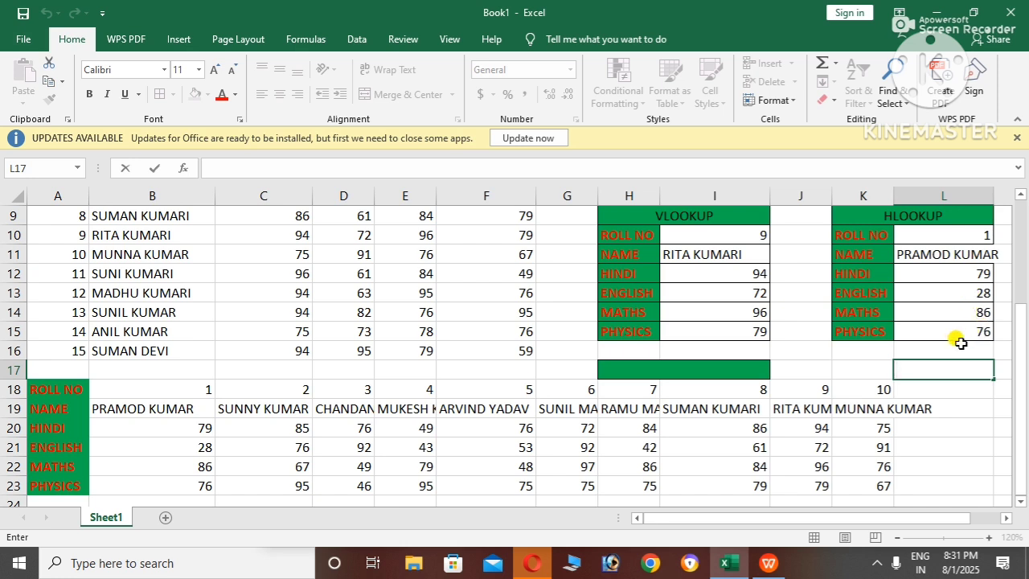
drag(1021, 313, 1022, 206)
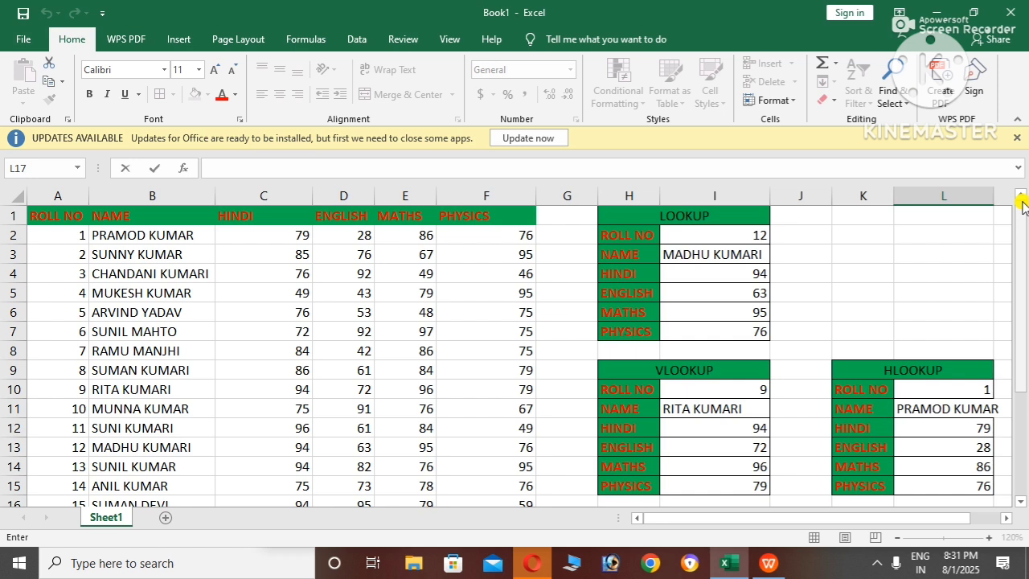